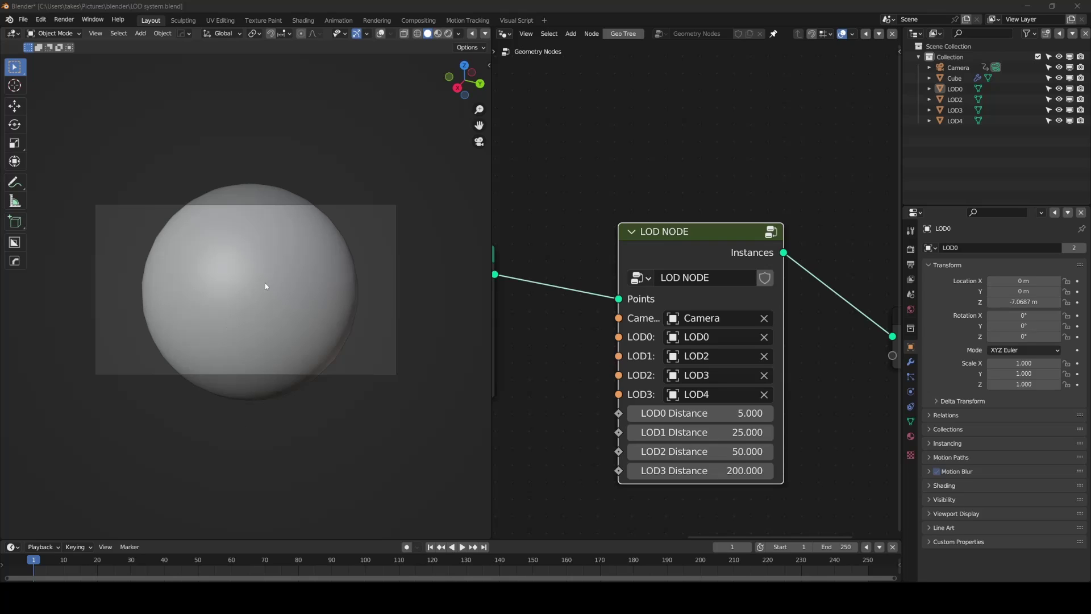
Leave the camera view, show the viewport overlays, and look at the column of LOD meshes beneath the origin
key(KP_0)
click(380, 34)
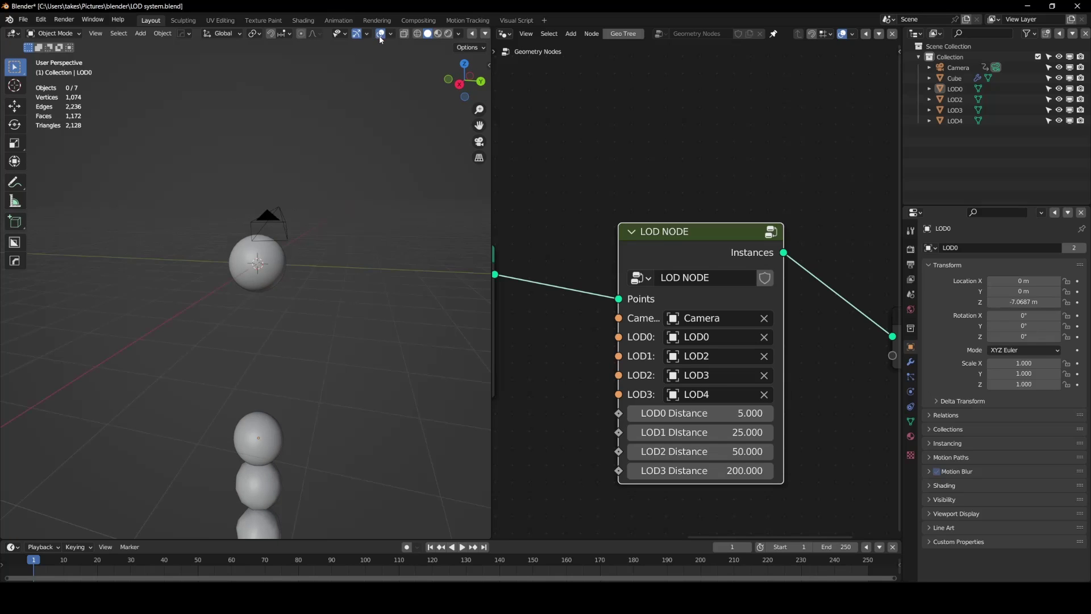
middle_drag(311, 441, 289, 254)
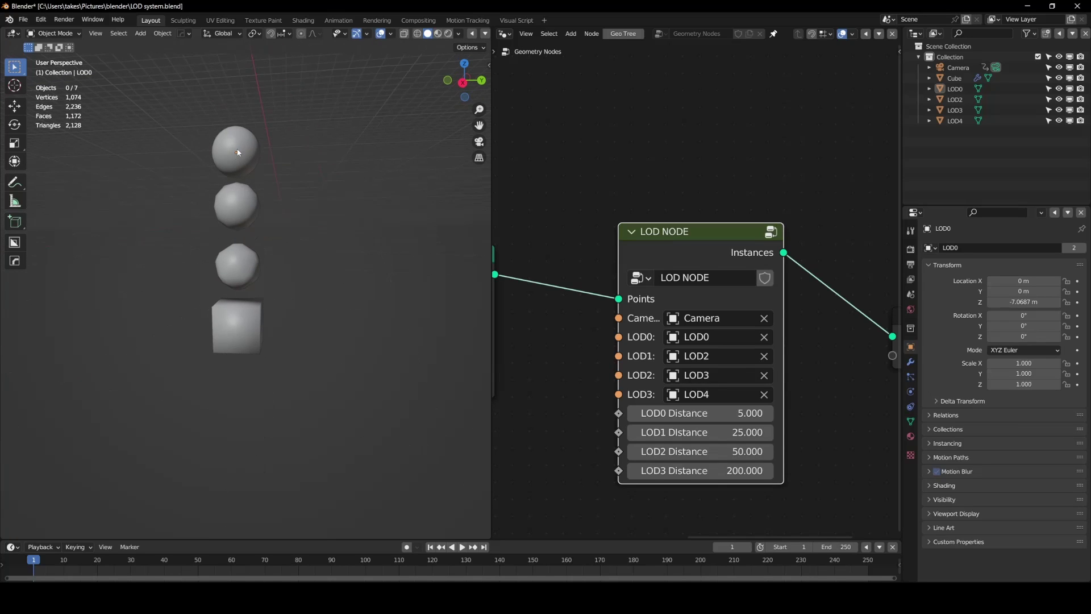
Examine the mesh density of LOD0, LOD2, LOD3 and LOD4 together in Edit Mode, down to the cube
click(245, 227)
click(239, 264)
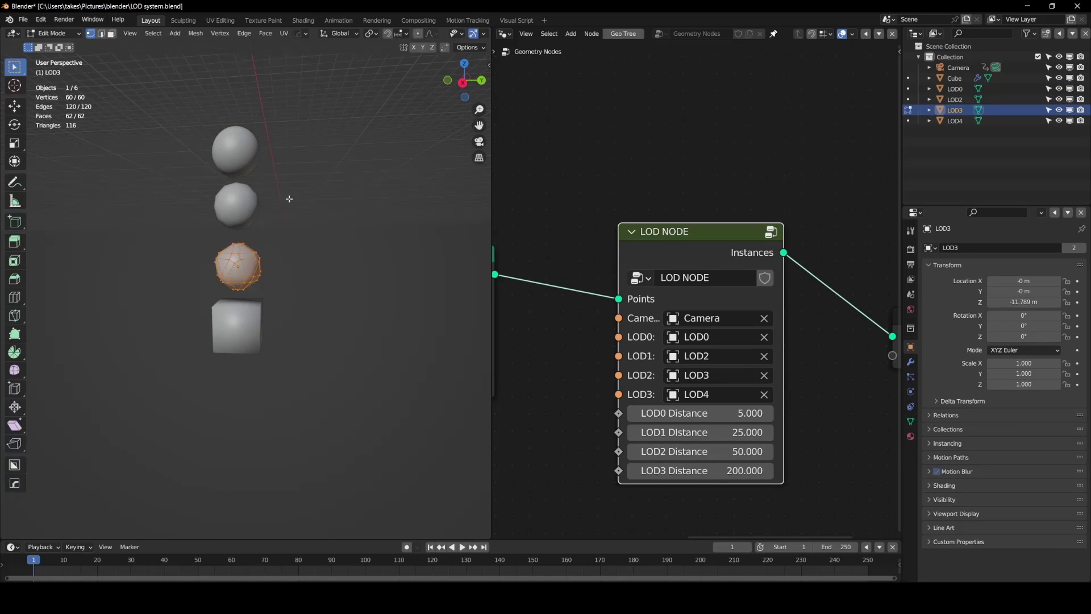
drag(280, 392, 202, 140)
key(Tab)
shift+middle_drag(283, 201, 305, 302)
scroll(306, 302, up, 6)
click(401, 292)
shift+middle_drag(379, 376, 335, 336)
shift+middle_drag(284, 460, 308, 327)
middle_drag(260, 151, 339, 183)
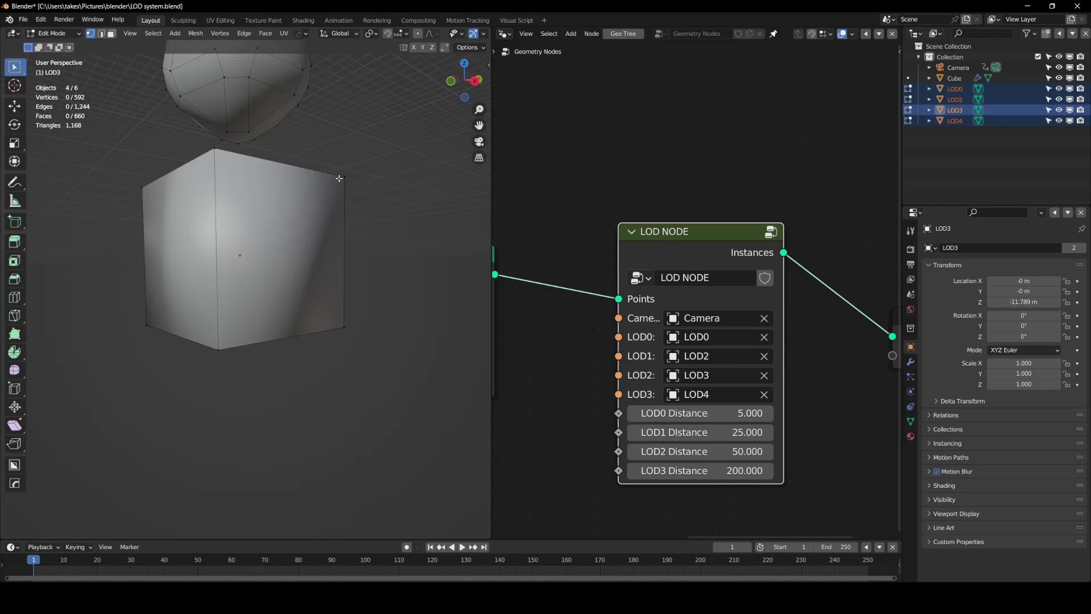
key(Tab)
Return to the camera view with nothing selected
scroll(337, 188, down, 6)
shift+middle_drag(332, 125, 318, 369)
scroll(316, 343, up, 4)
key(KP_0)
click(421, 415)
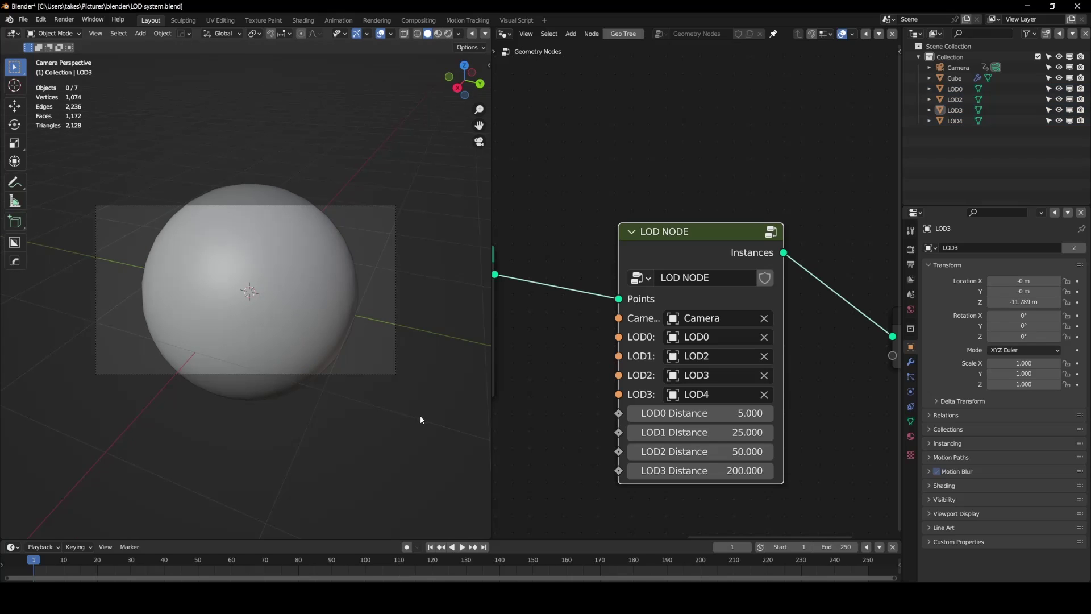
Play the camera animation to examine the LOD switching at the origin, and scrub to frame 229
click(462, 546)
click(465, 548)
scroll(319, 414, up, 7)
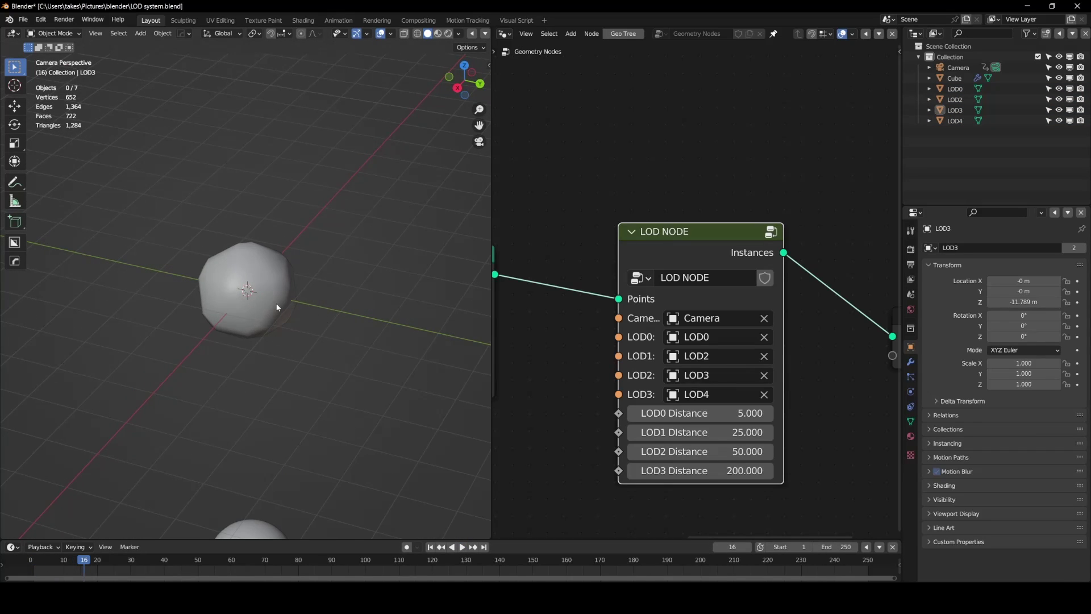
click(277, 314)
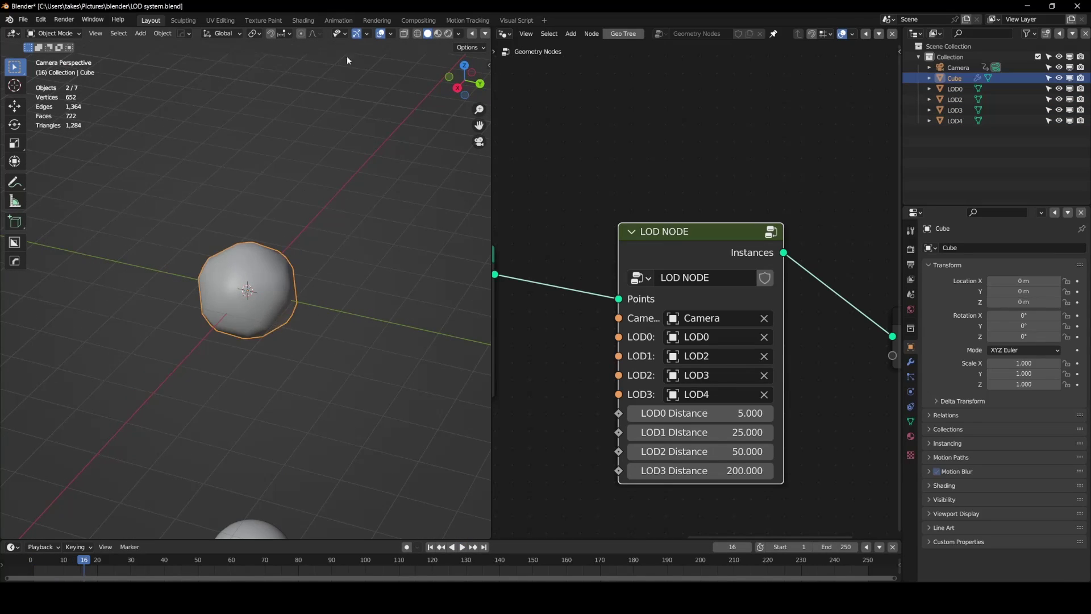
key(space)
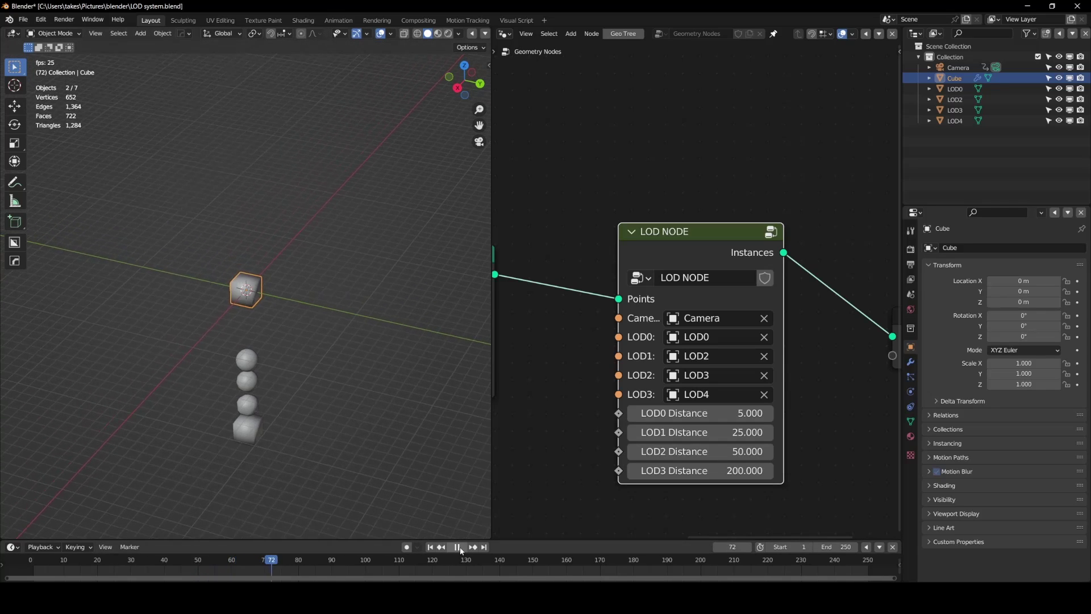
click(333, 380)
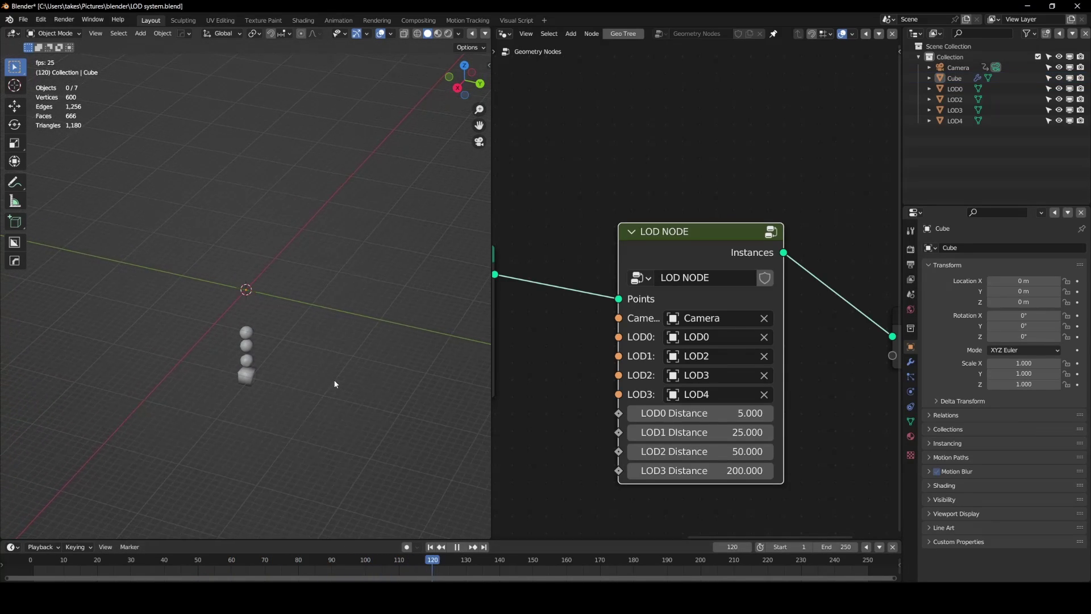
click(463, 547)
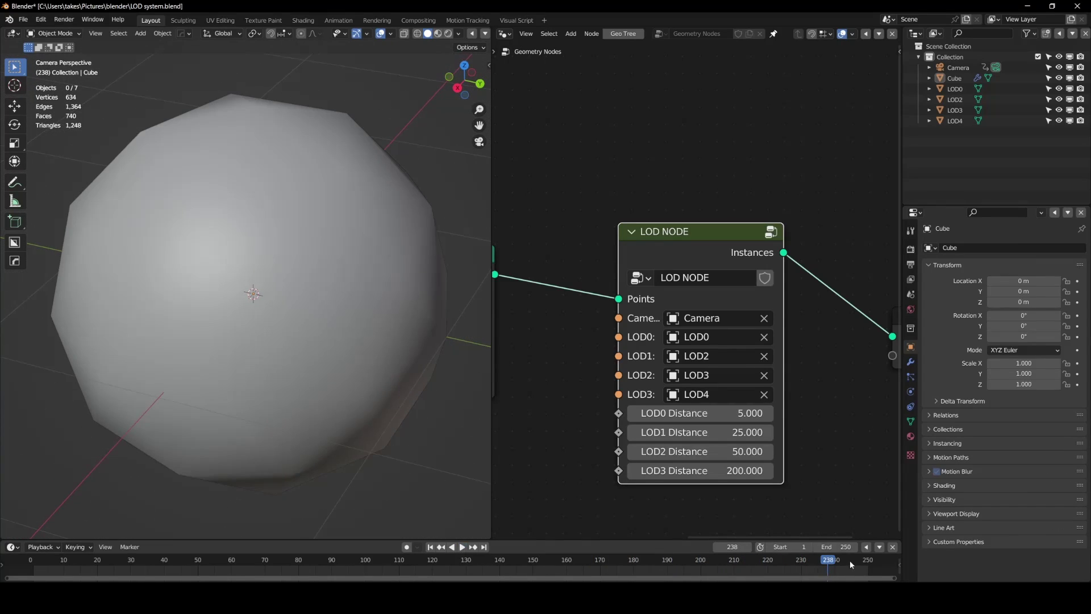
drag(848, 561, 798, 571)
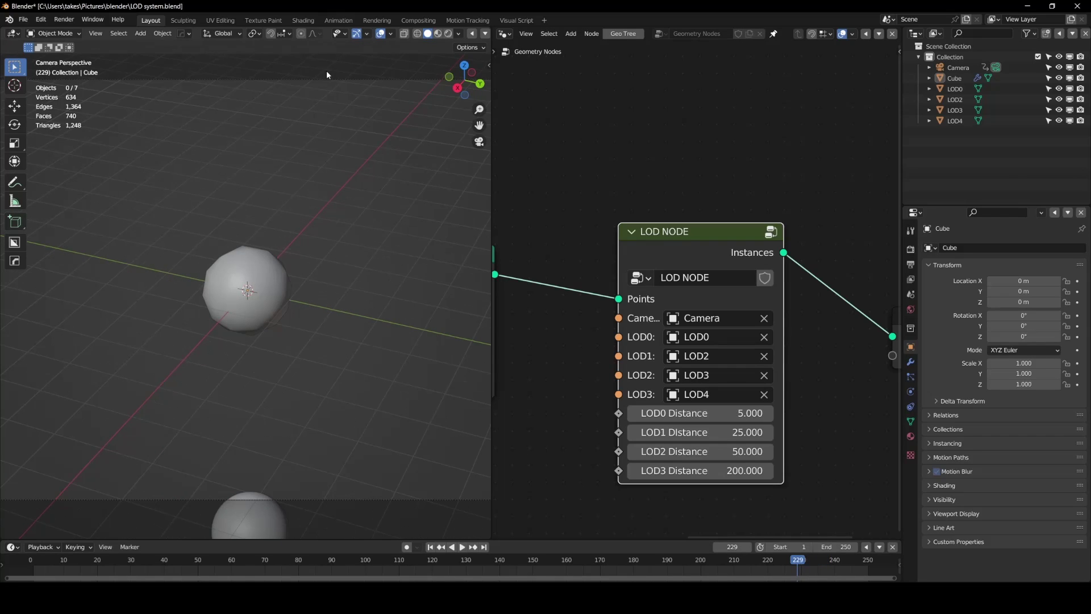
Shade the LOD0, LOD2, LOD3 and LOD4 meshes flat
click(958, 88)
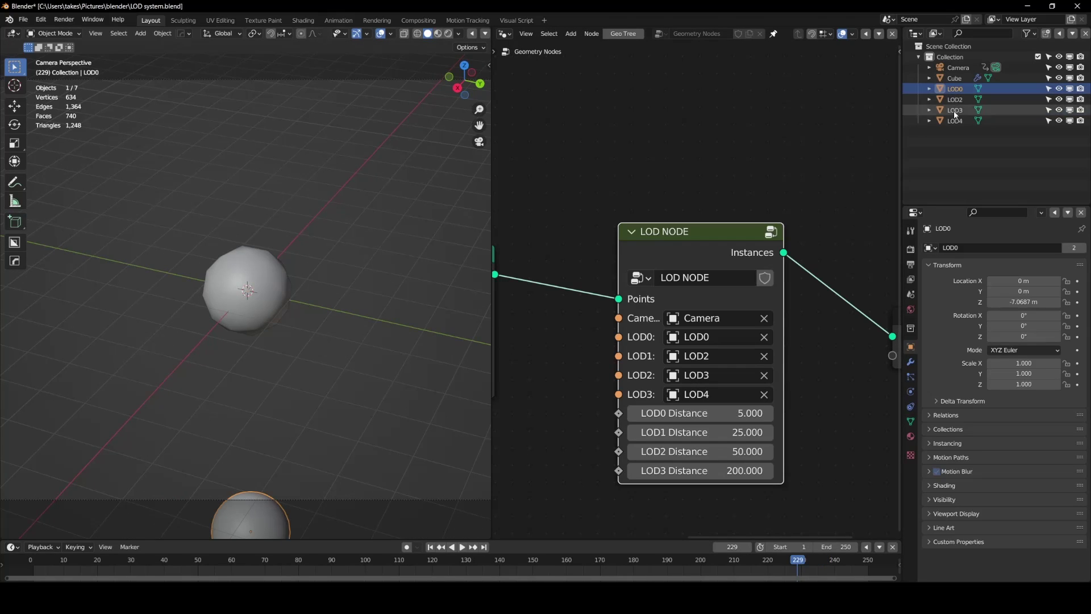
shift+click(955, 120)
right_click(377, 266)
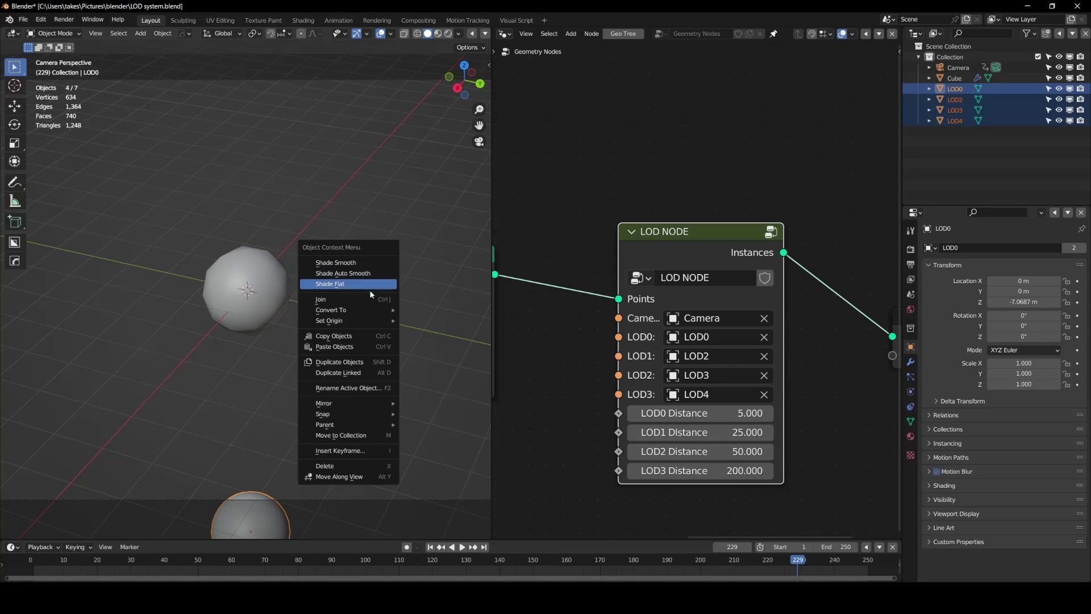
click(369, 287)
Replay the animation from the first frame with viewport overlays hidden, and return to frame 1
click(432, 547)
click(461, 546)
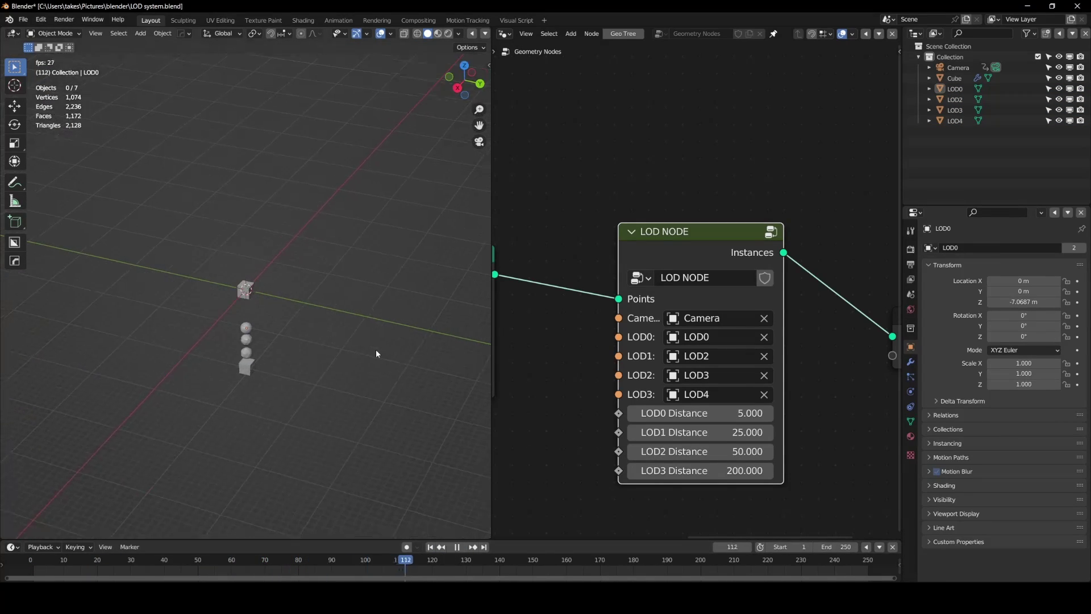
click(380, 33)
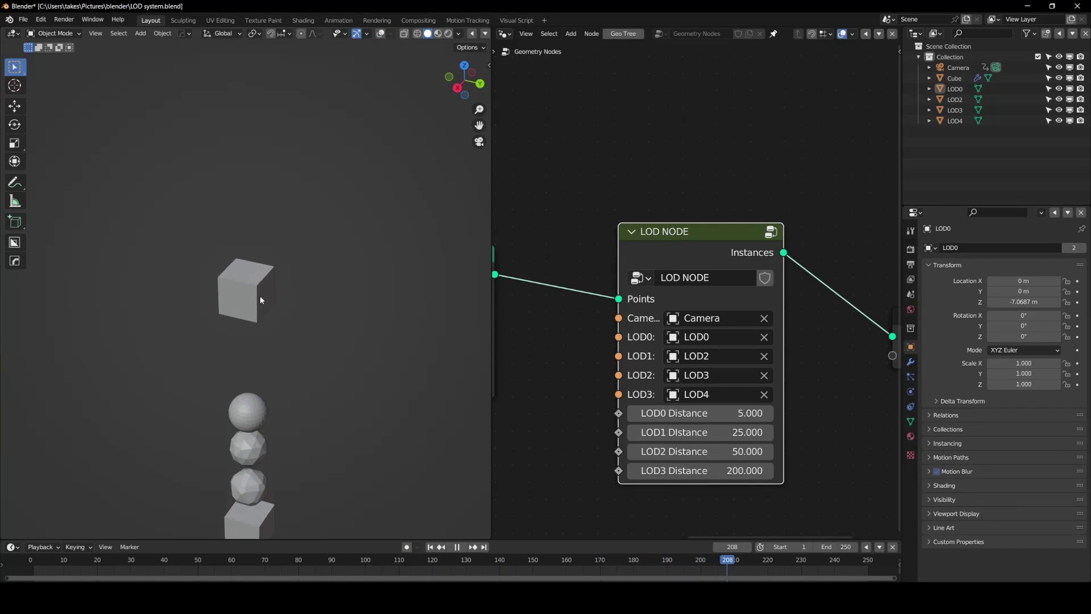
key(Escape)
click(429, 547)
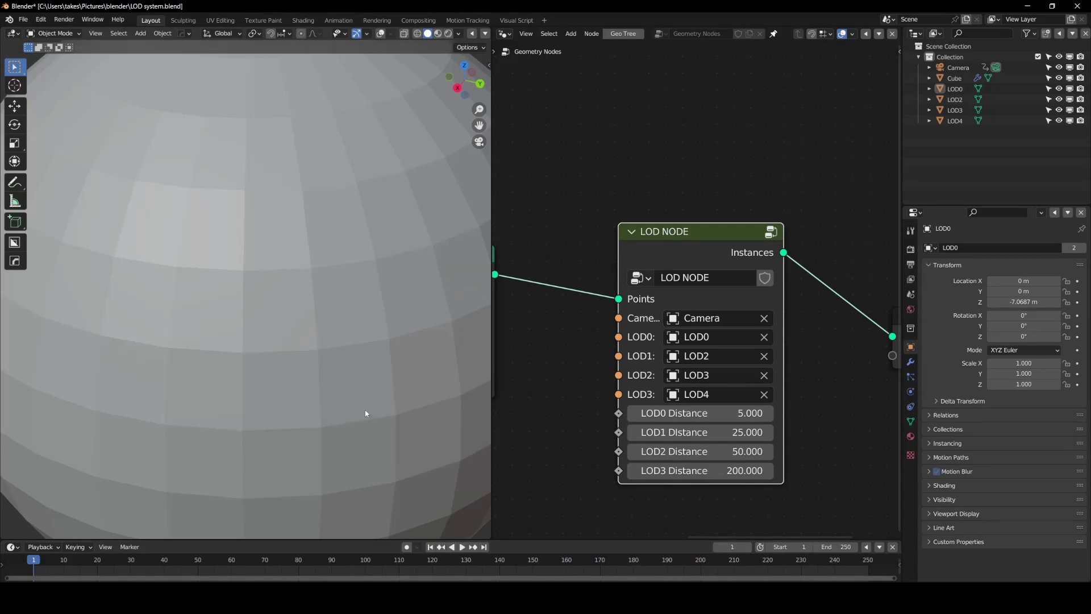
Step through the opening frames of the animation to check the nearest LOD switch, and stop at frame 2
scroll(365, 411, down, 9)
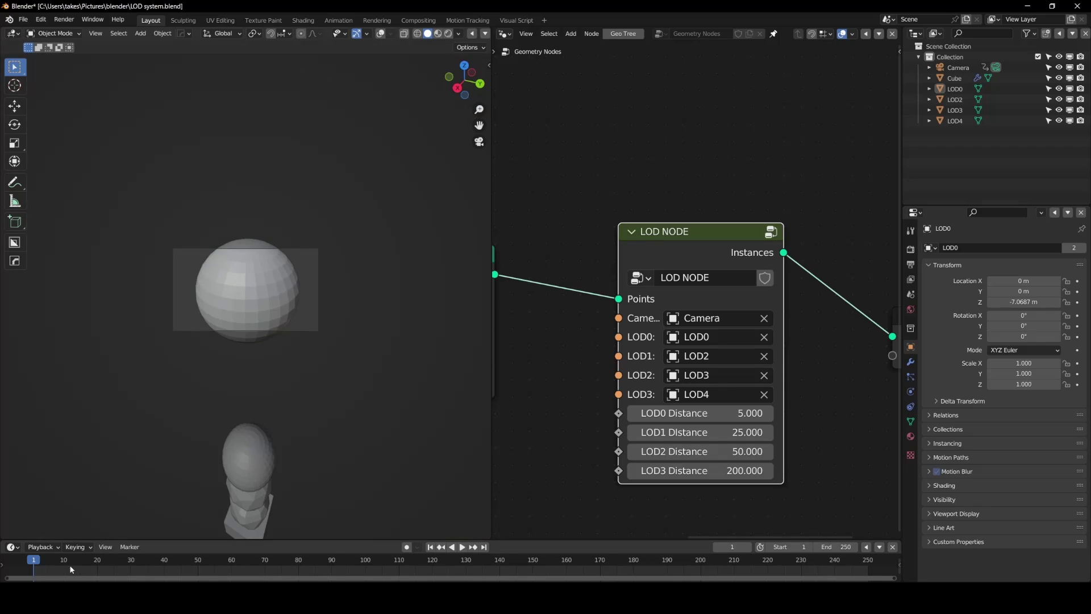
key(space)
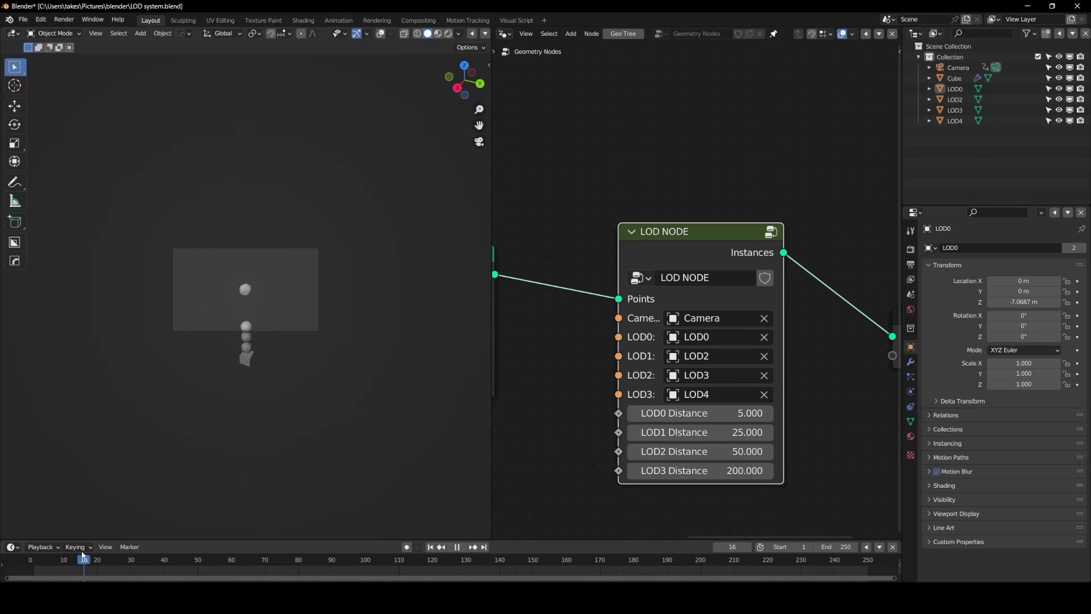
key(space)
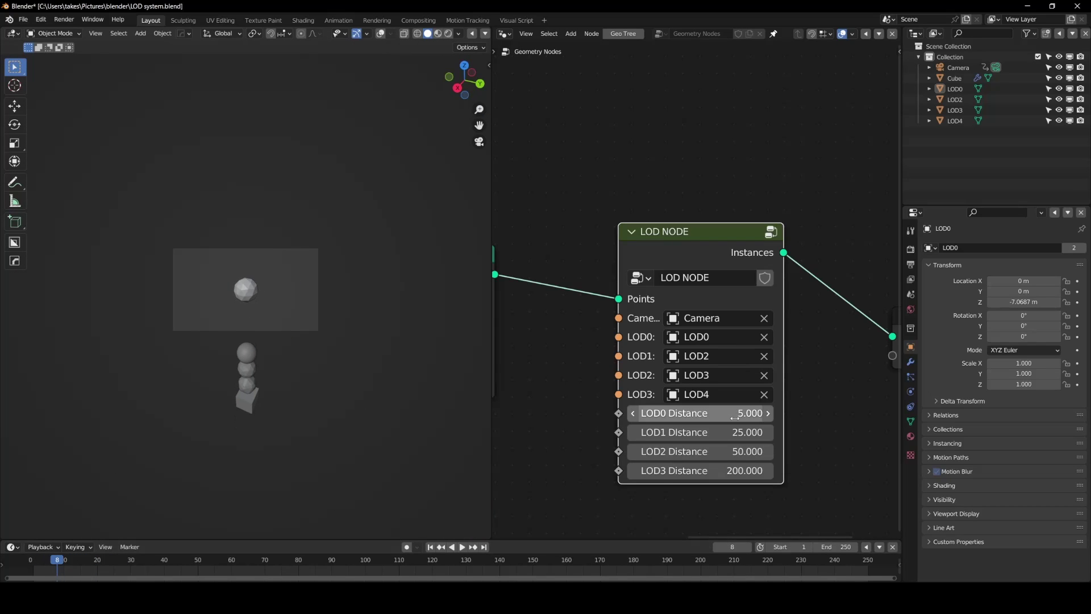
scroll(314, 311, up, 6)
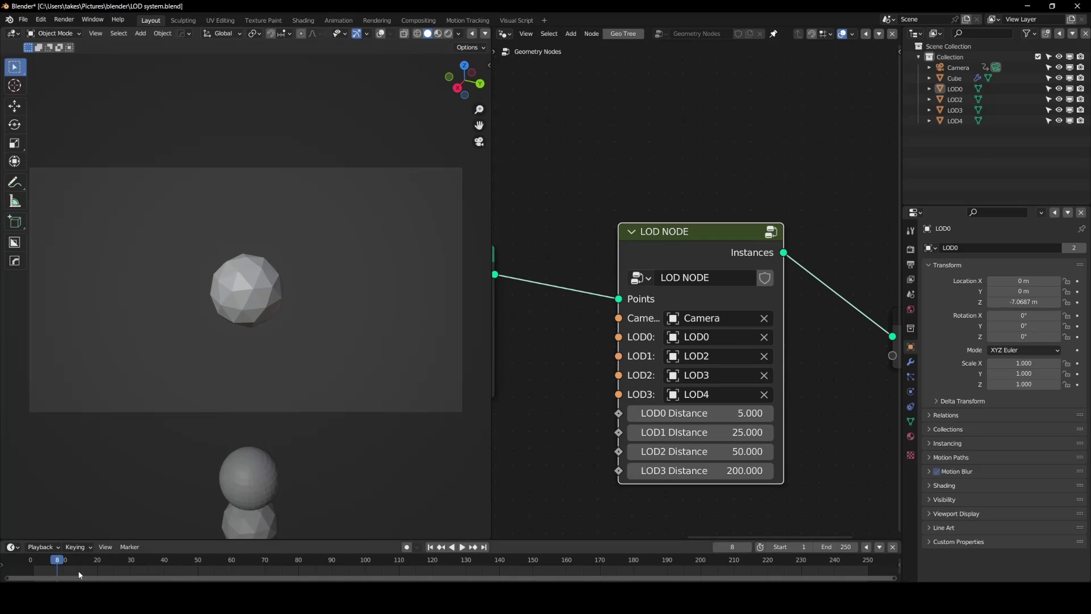
drag(76, 571, 36, 579)
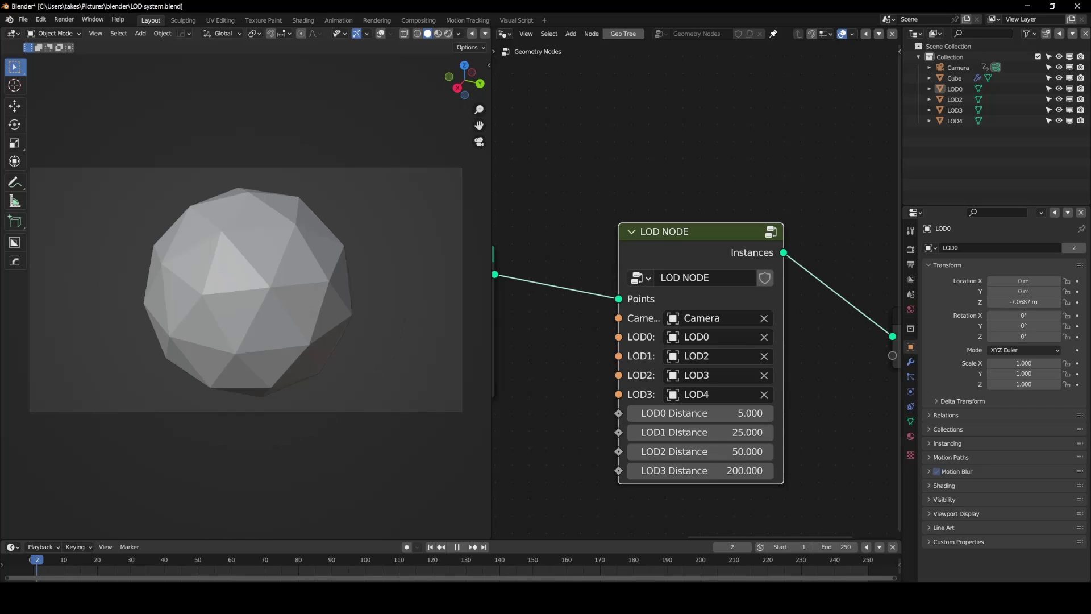
Set the LOD0 Distance of the LOD NODE to 15
click(698, 416)
text(15)
key(Return)
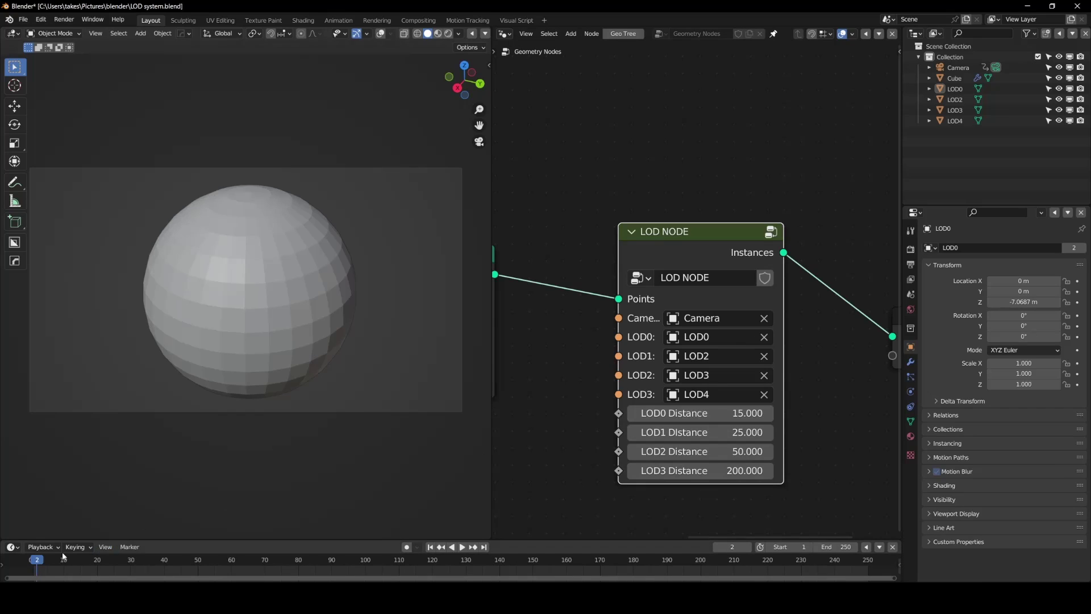
Scrub the animation to frame 116 and set the LOD3 Distance of the LOD NODE to 1000
drag(44, 562, 356, 559)
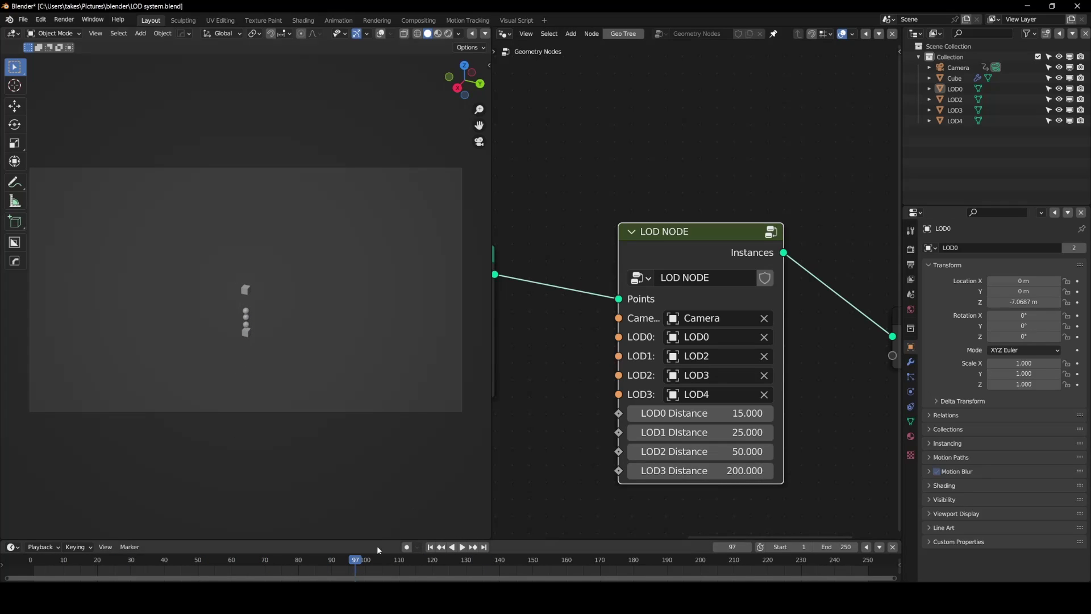
click(746, 469)
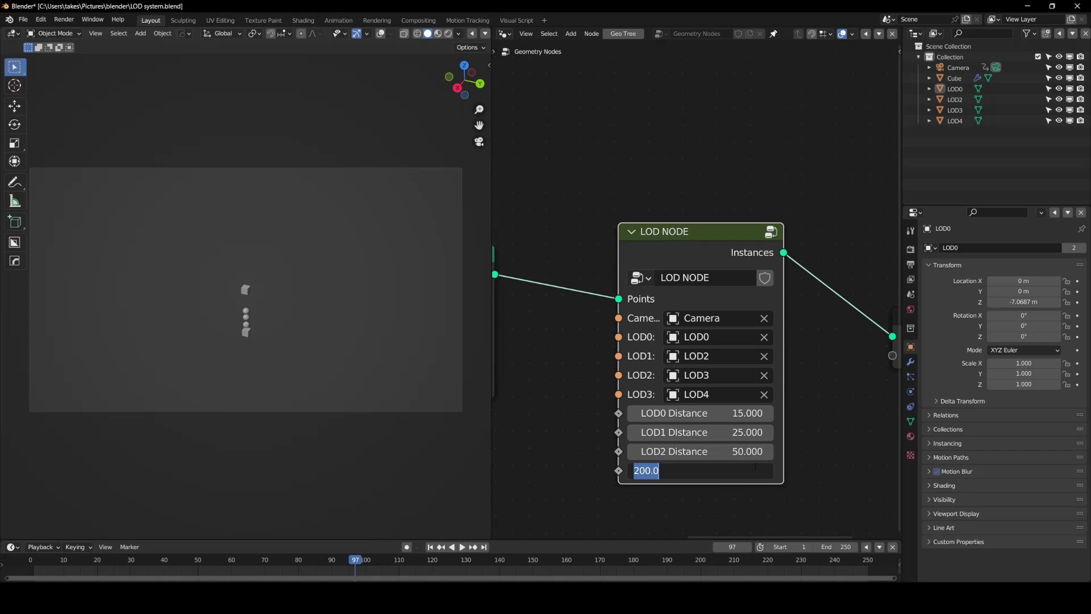
drag(334, 556, 418, 563)
click(726, 471)
text(1000)
key(Return)
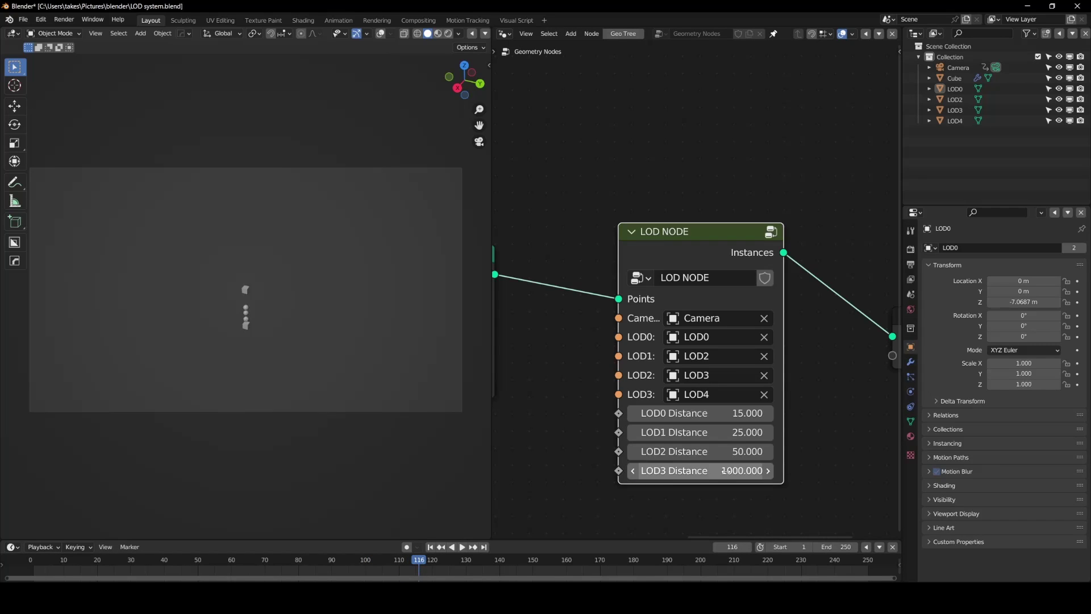
Play and scrub the animation to check the distant LOD mesh, and stop at frame 89
key(space)
drag(816, 559, 329, 559)
key(space)
Examine the LOD NODE inputs and the node network inside the group, from Group Input to Join Geometry
middle_drag(752, 380, 790, 339)
scroll(663, 410, up, 4)
scroll(784, 324, up, 1)
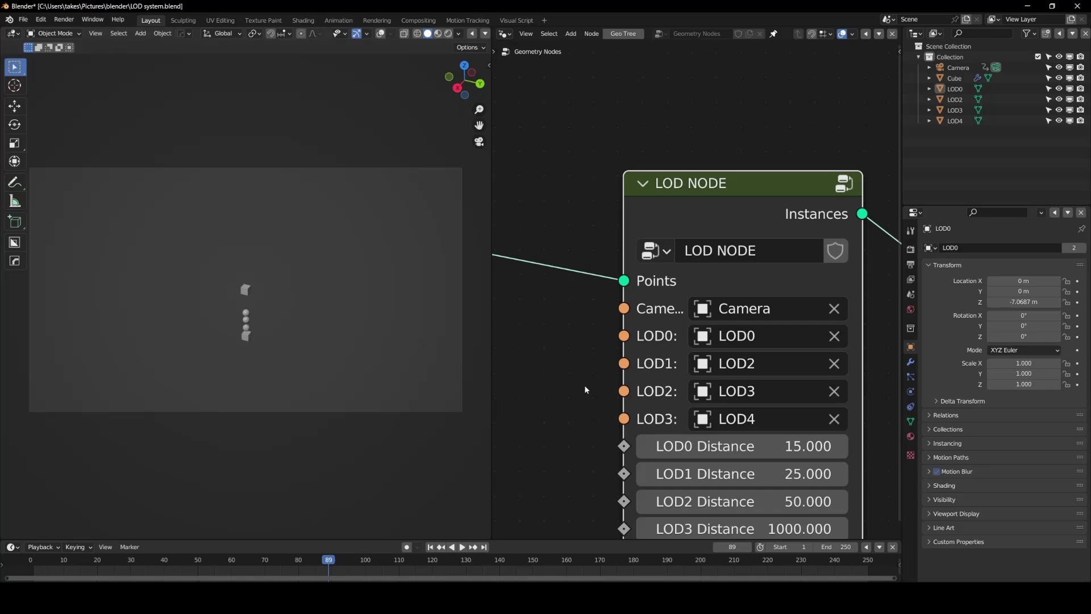
scroll(676, 286, down, 3)
key(Tab)
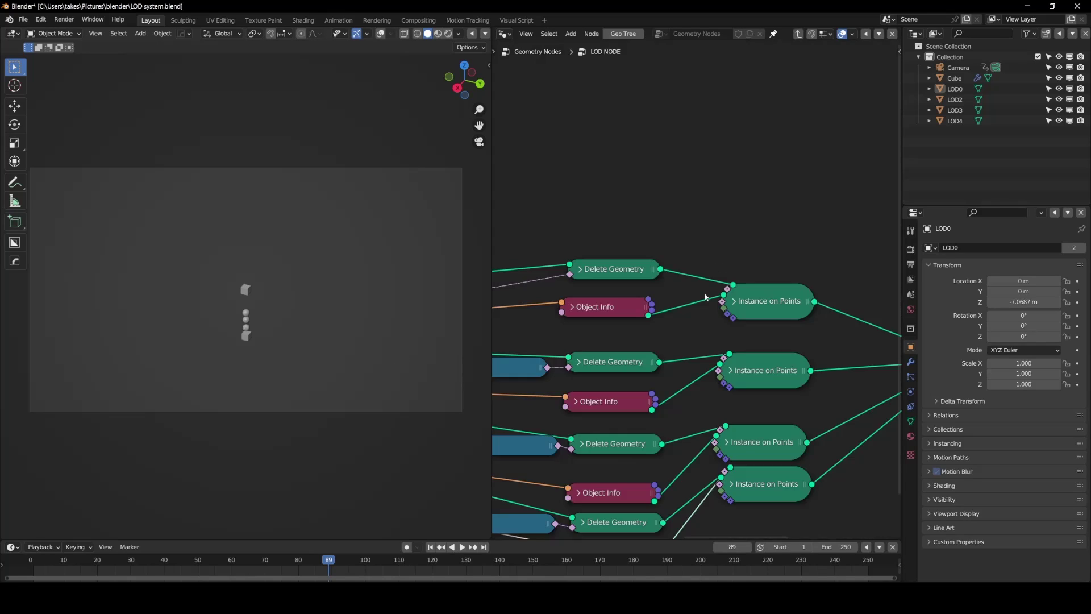
scroll(723, 253, down, 3)
scroll(782, 361, up, 2)
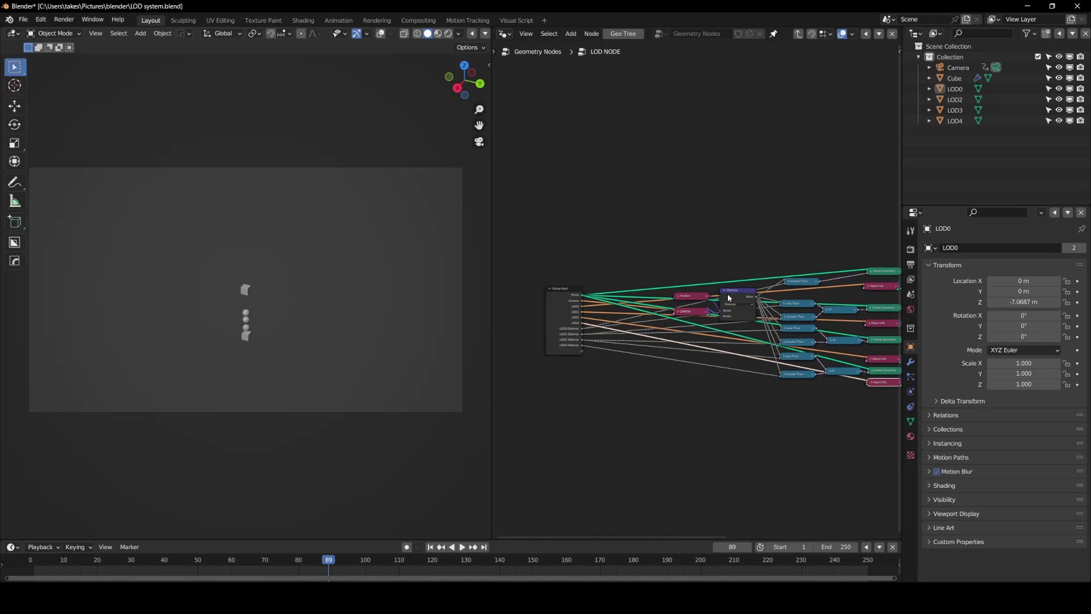
middle_drag(782, 361, 625, 362)
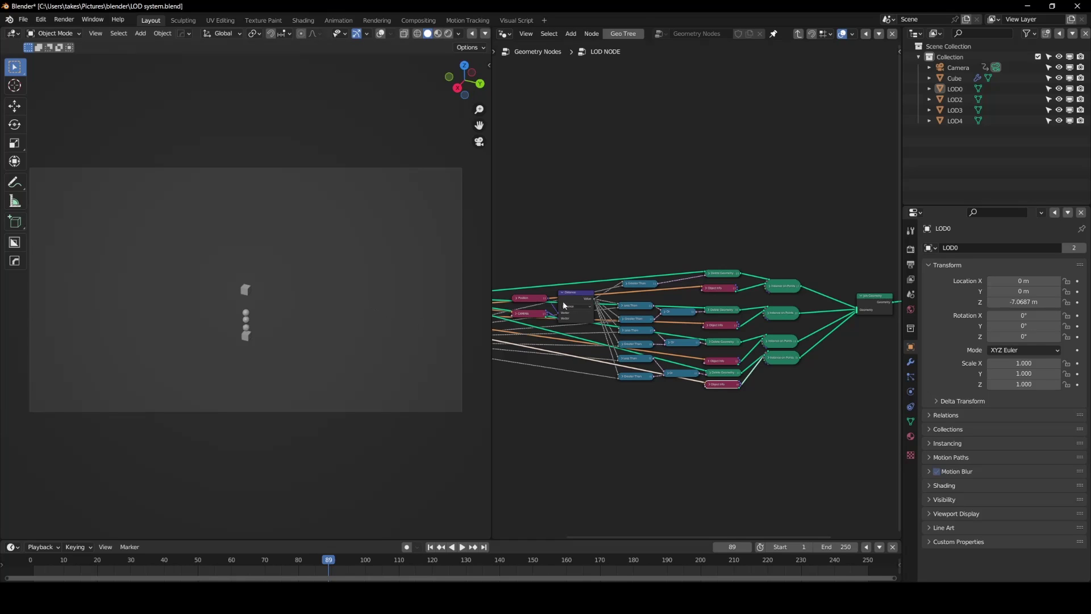
key(Tab)
key(Tab)
Start a new file, add a Monkey mesh at the origin, and show its modifier settings
click(24, 20)
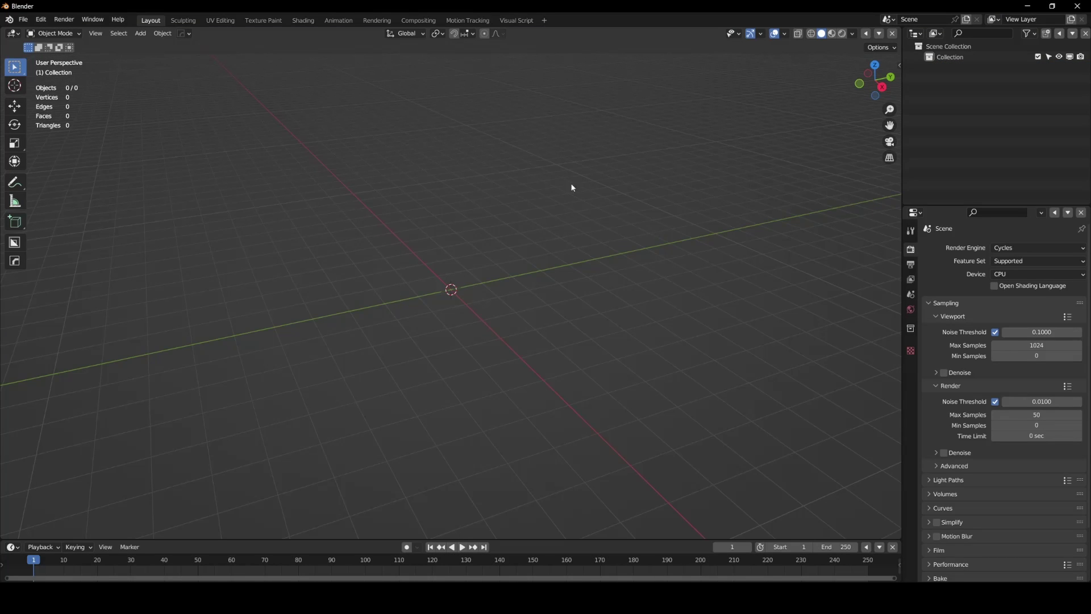
key(shift+a)
mouse_move(560, 225)
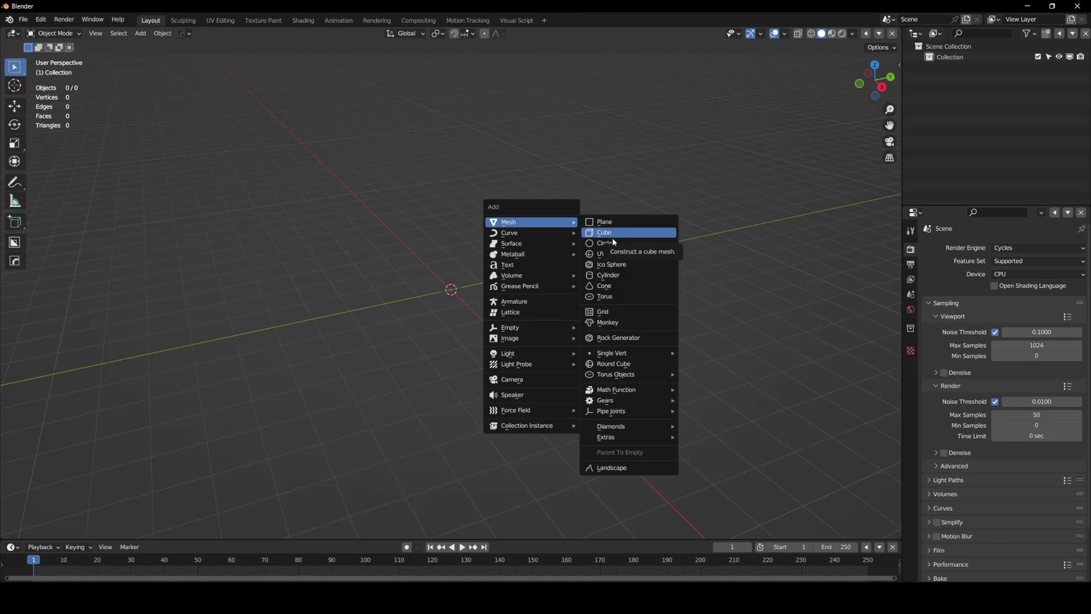
click(619, 322)
scroll(487, 324, up, 5)
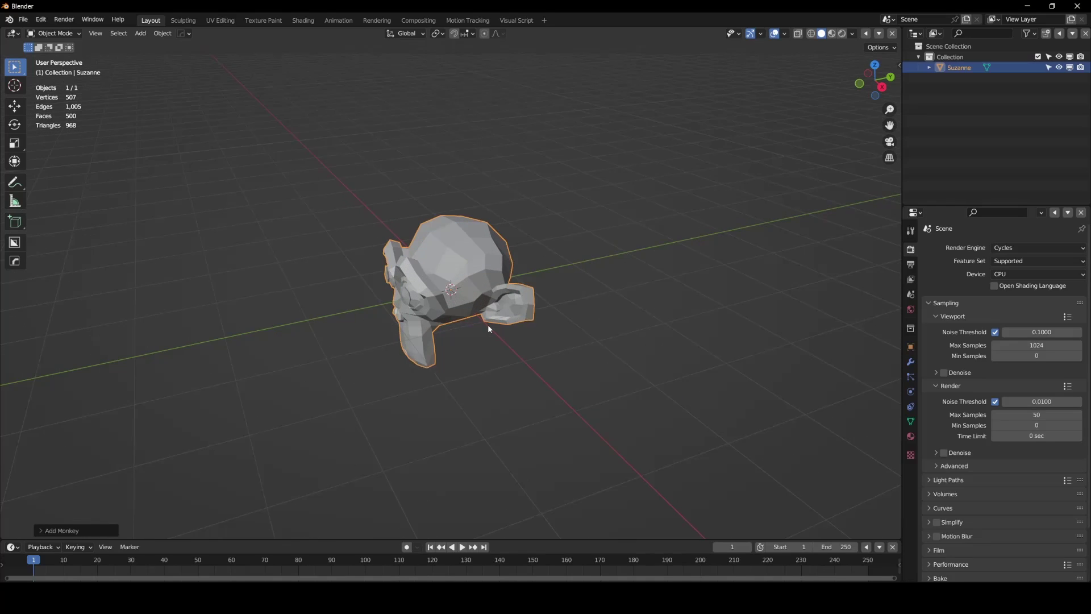
click(910, 362)
middle_drag(545, 318, 585, 294)
scroll(586, 294, up, 3)
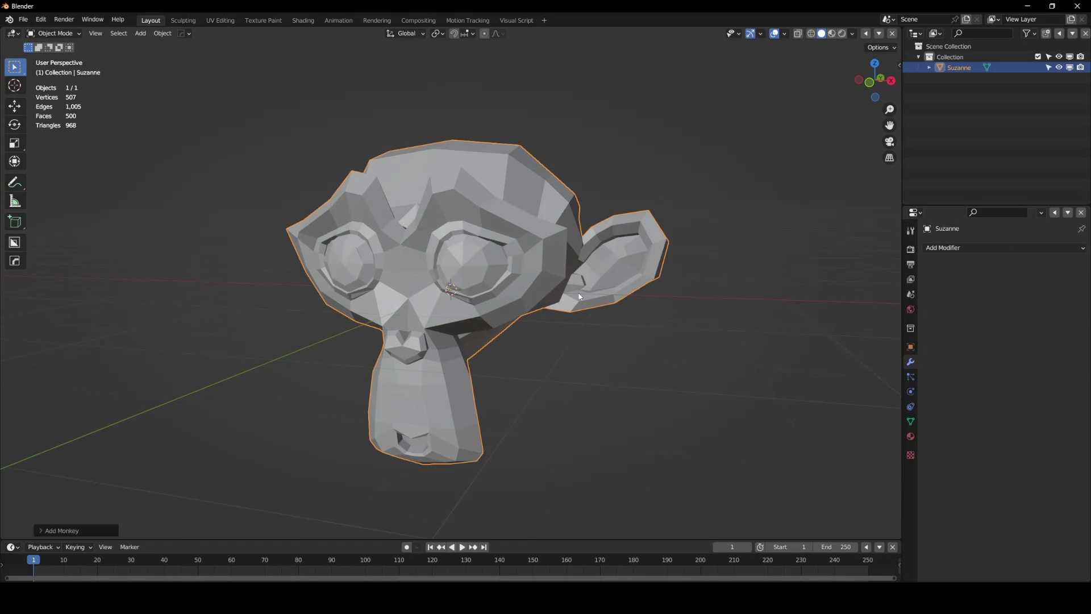
Rename the monkey object LOD1 and move it down along the Z axis
double_click(959, 67)
text(LOD1)
key(Return)
key(g)
key(z)
click(508, 526)
Duplicate the LOD1 monkey and place the copy above the original along the Z axis
key(shift+d)
key(z)
click(511, 190)
shift+middle_drag(571, 296, 571, 332)
Add a Subdivision Surface modifier to the upper monkey copy with the viewport level set to 2
click(977, 248)
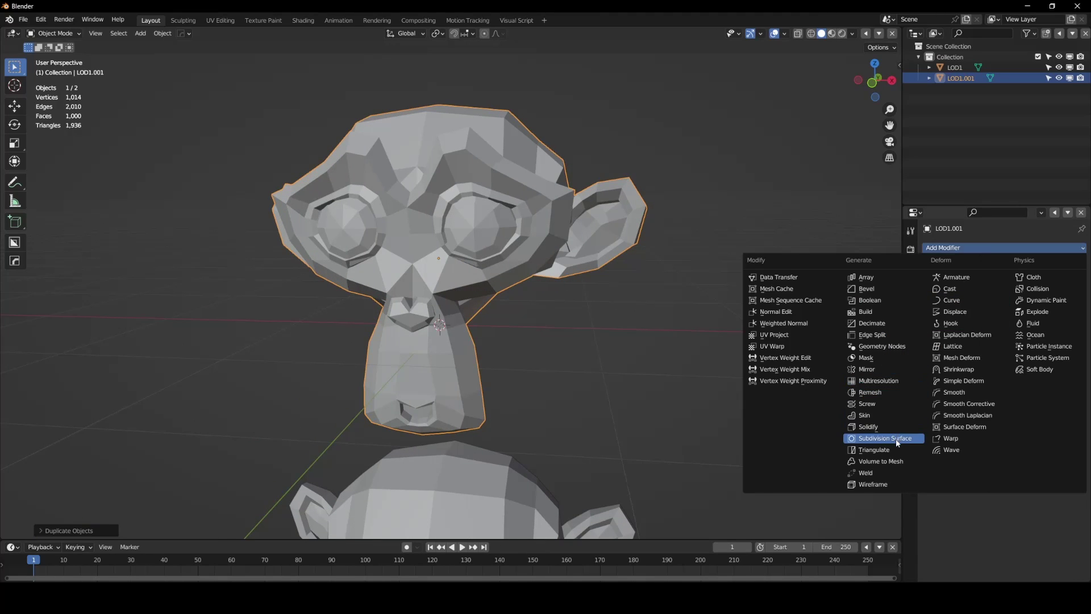
click(881, 445)
click(1068, 294)
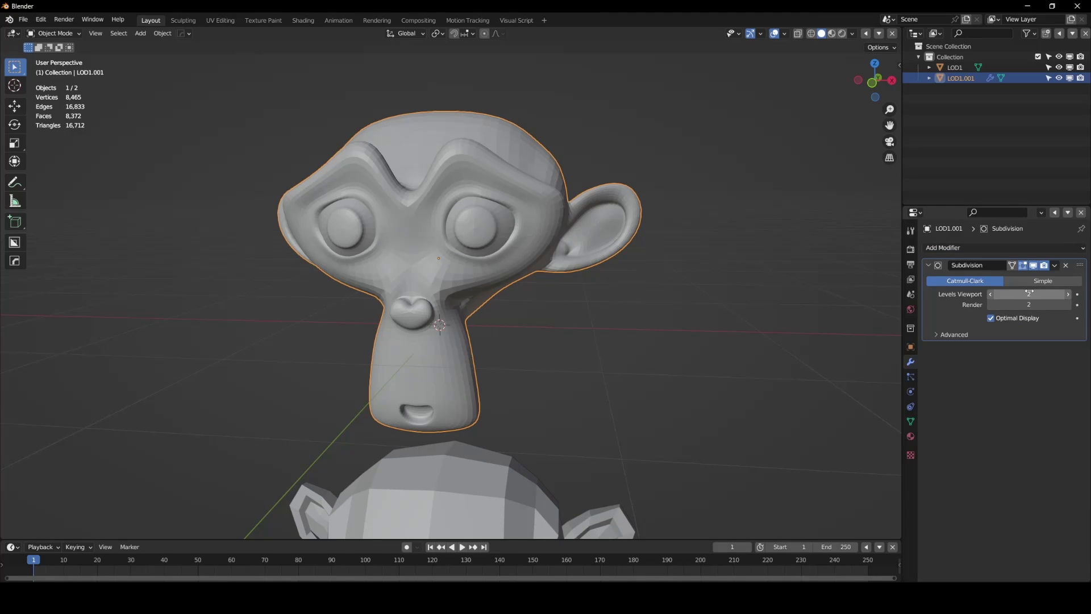
Apply the Subdivision modifier on the upper monkey and rename that object LOD0
key(ctrl+a)
key(Tab)
key(Tab)
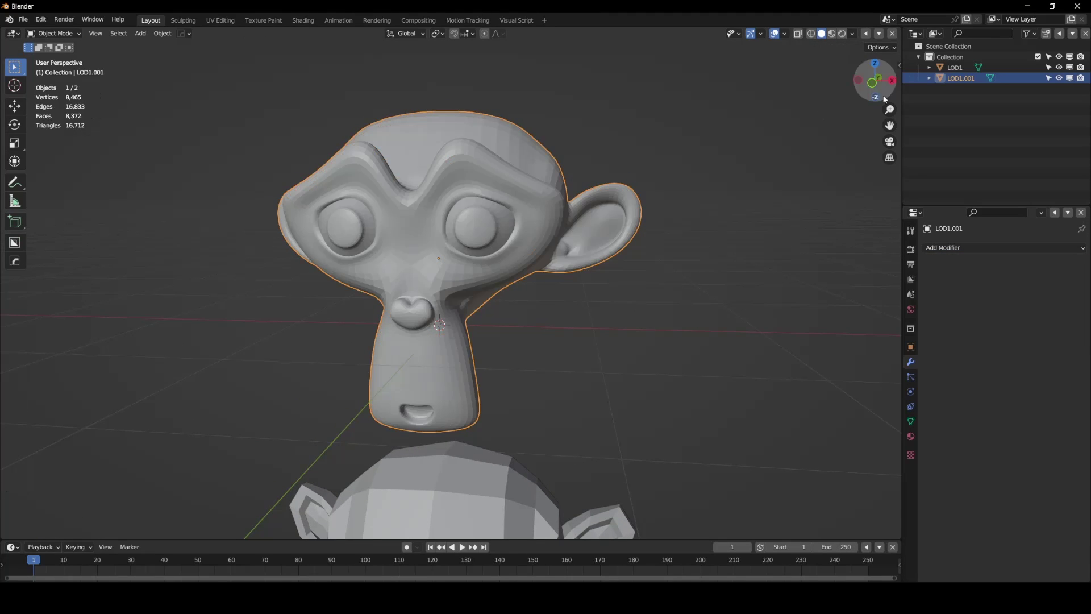
double_click(959, 79)
text(LOD0)
key(Return)
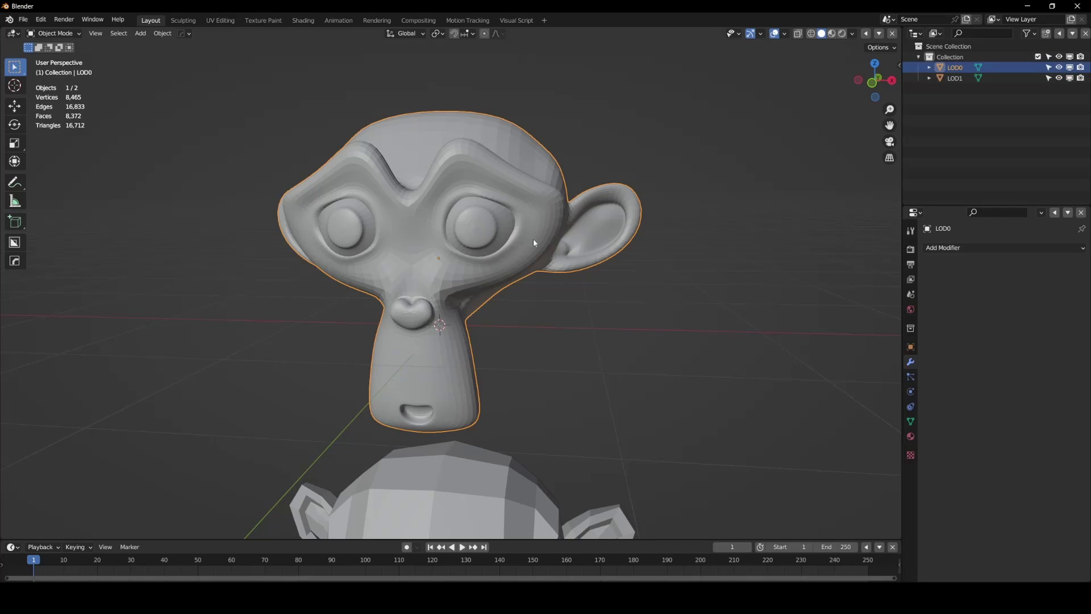
Duplicate the LOD1 monkey, place the copy below it along the Z axis, and name the copy LOD2
scroll(533, 240, down, 4)
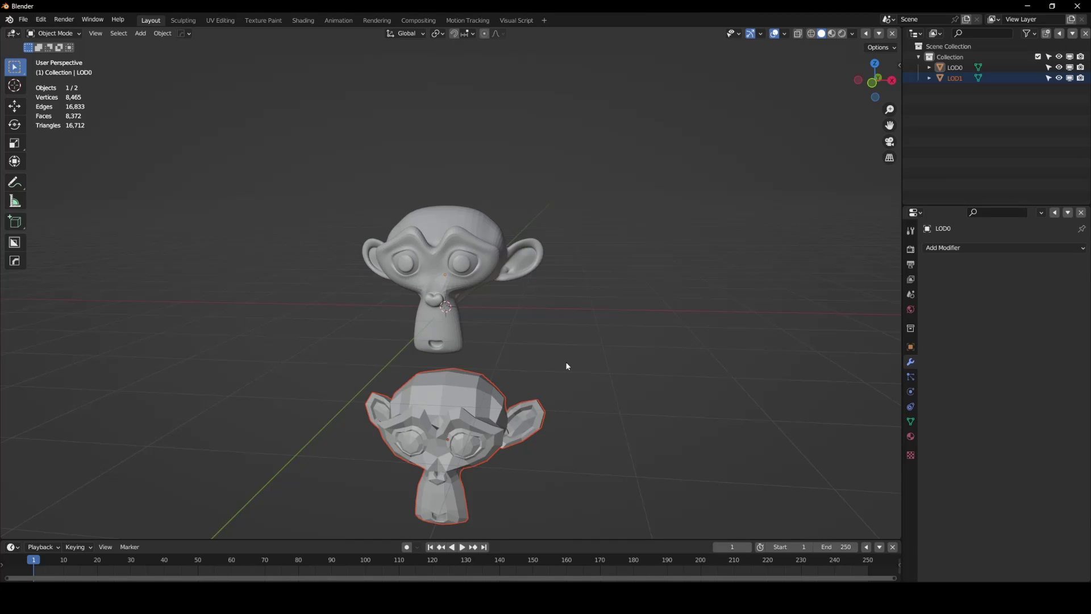
shift+middle_drag(551, 394, 554, 242)
key(shift+d)
key(z)
click(561, 403)
double_click(951, 89)
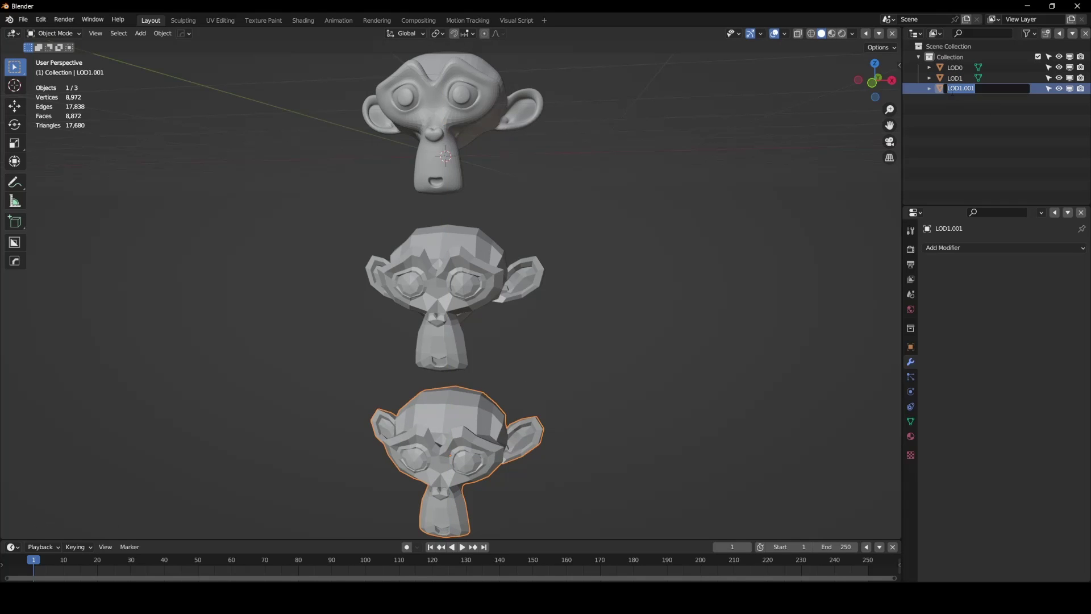
text(LOD2)
key(Return)
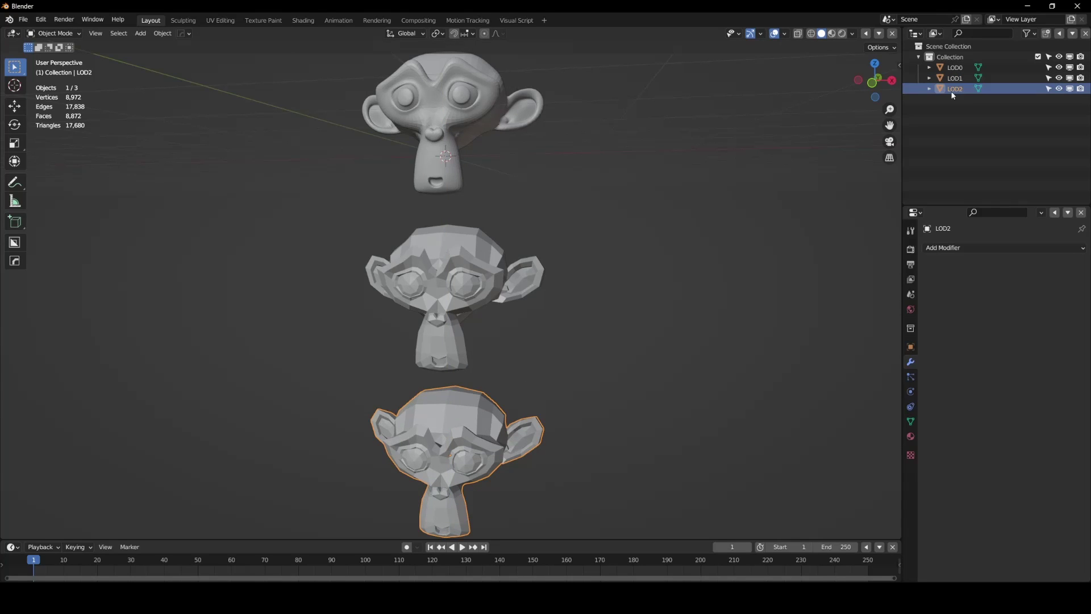
Add a Decimate modifier with a ratio of 0.5 to LOD2 and apply it
click(968, 248)
click(875, 335)
double_click(1006, 294)
text(0.5)
key(Return)
key(ctrl+a)
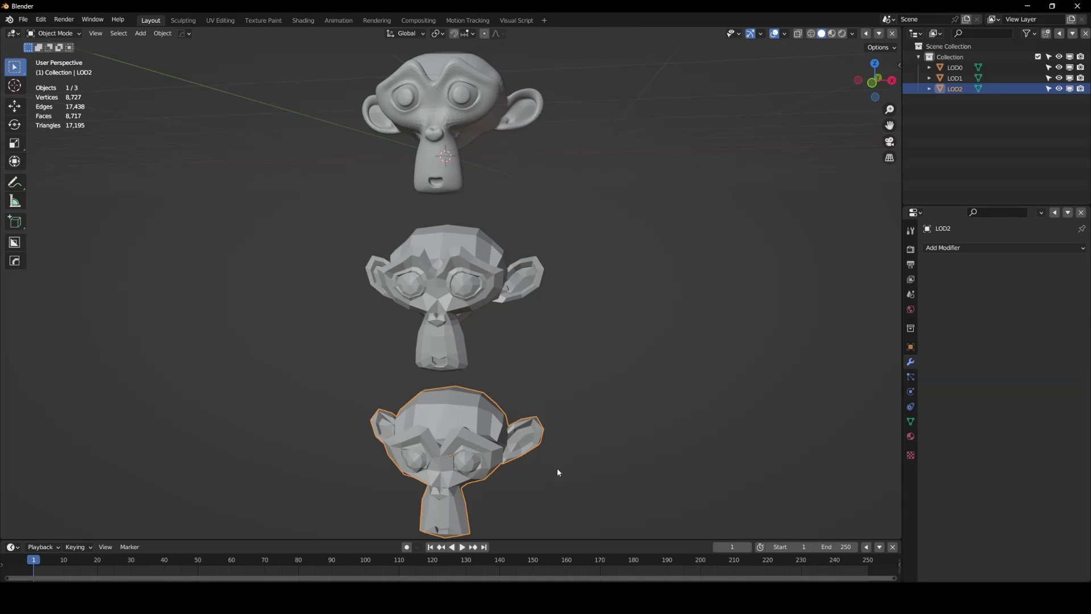
Duplicate the LOD2 monkey, place the copy below it, and name the copy LOD3
shift+middle_drag(547, 472, 554, 312)
key(shift+d)
click(528, 466)
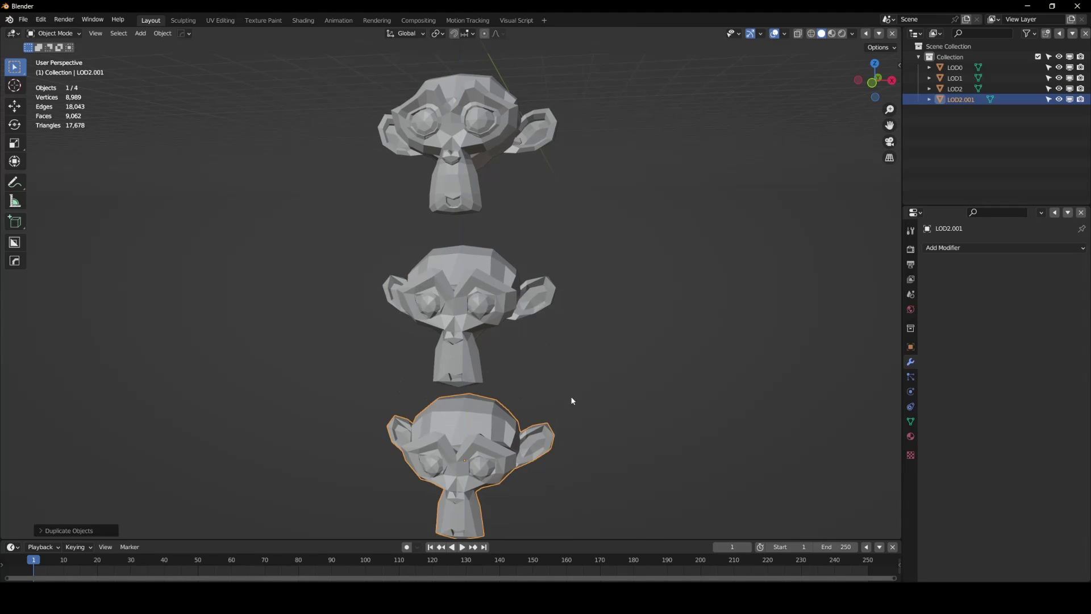
double_click(960, 99)
text(LOD3)
key(Return)
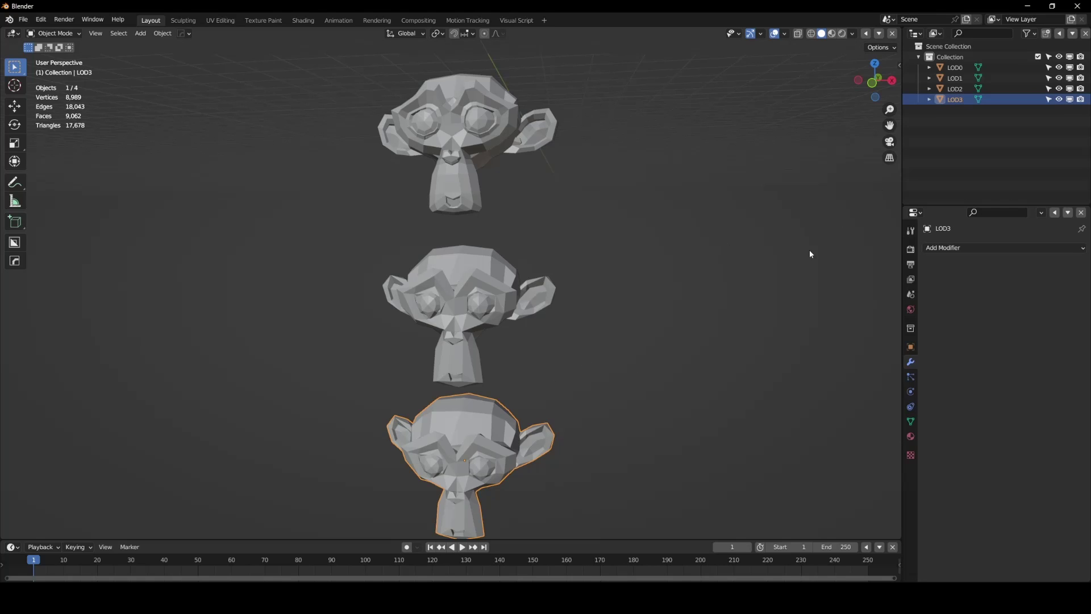
Add a Decimate modifier with a ratio of 0.5 to LOD3 and apply it
middle_drag(804, 254, 713, 341)
click(965, 247)
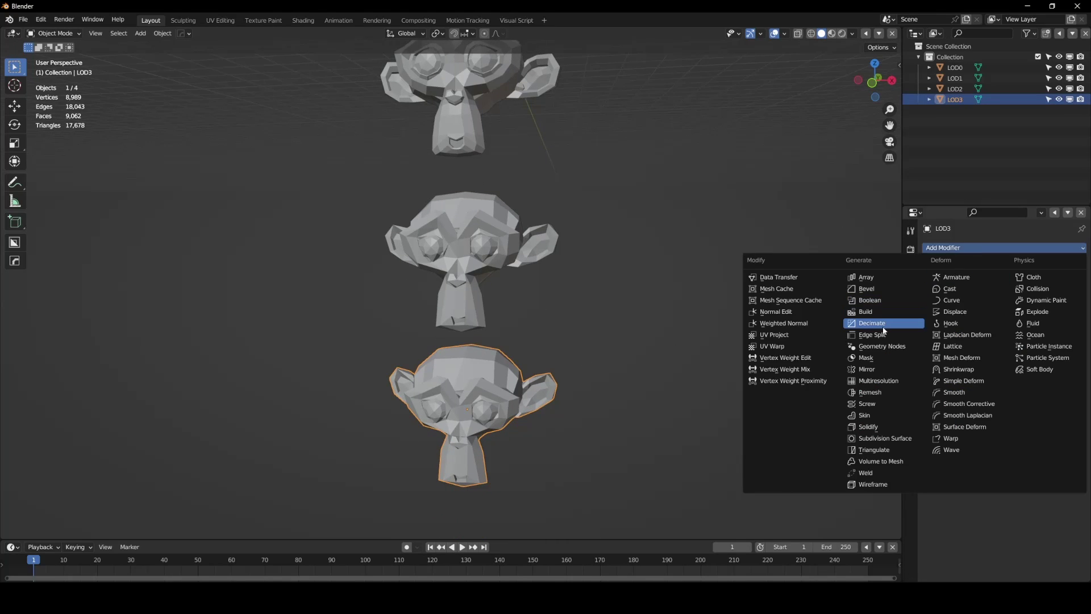
click(902, 323)
click(1028, 293)
text(0.5)
key(Return)
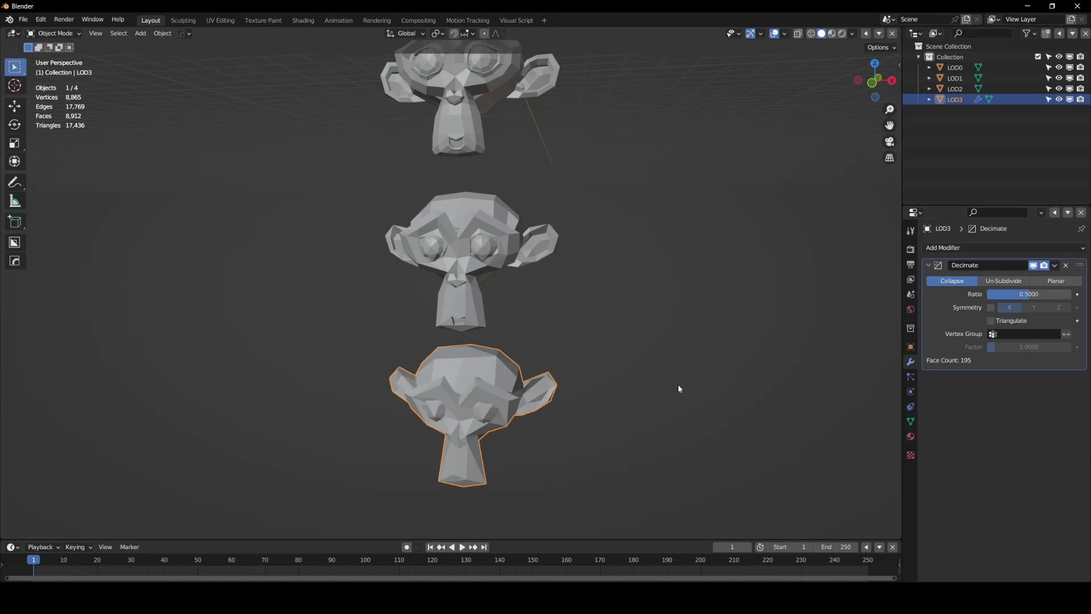
click(1065, 265)
scroll(597, 273, down, 4)
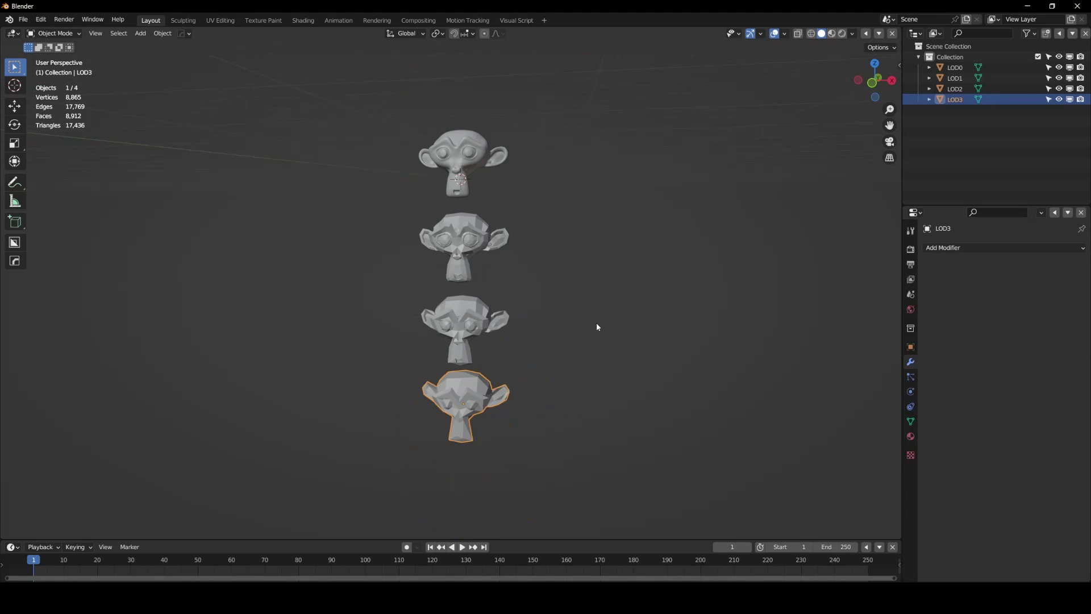
Select all four monkeys and move them down together, well below the world origin
drag(565, 533, 408, 170)
key(g)
click(487, 495)
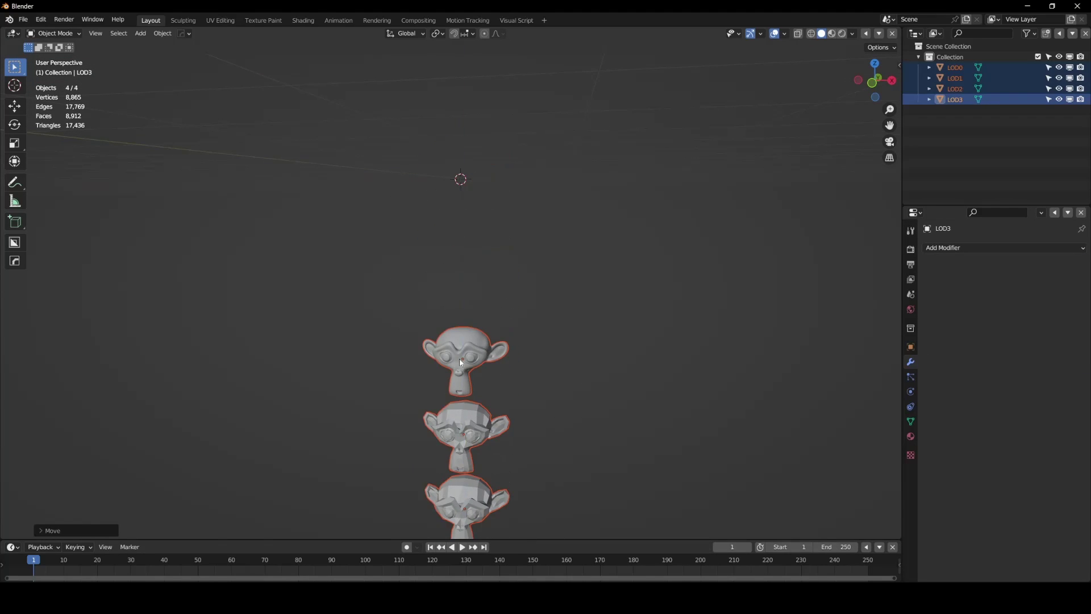
scroll(525, 346, down, 4)
shift+middle_drag(526, 342, 527, 282)
Examine the stacked monkeys one by one from several angles, comparing mesh detail from LOD0 to LOD3
scroll(520, 309, up, 1)
scroll(519, 309, up, 3)
click(527, 281)
middle_drag(619, 295, 499, 287)
click(500, 281)
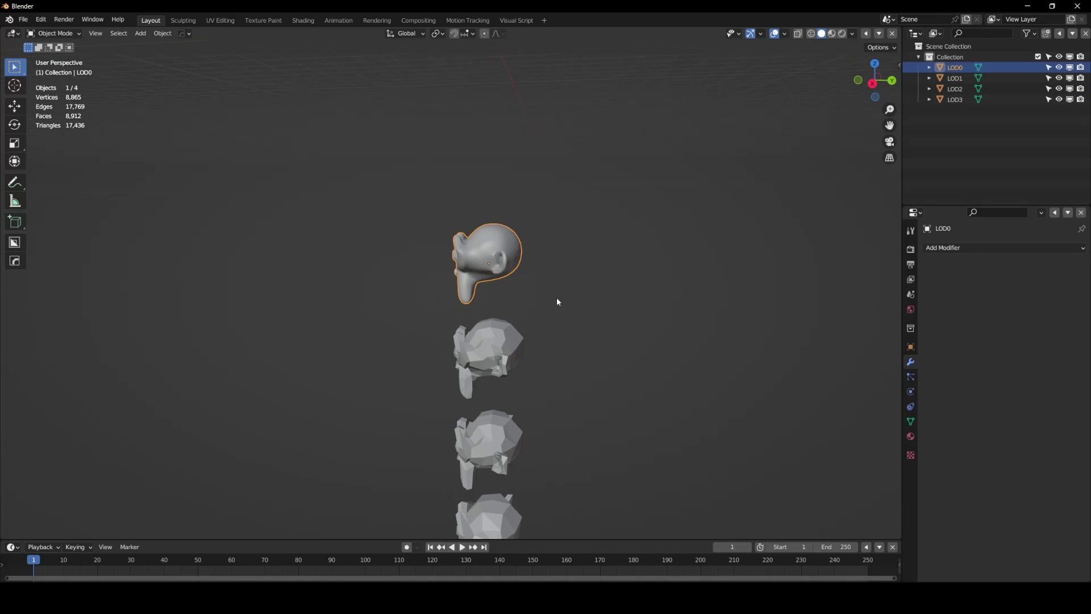
scroll(524, 273, up, 2)
shift+middle_drag(471, 406, 461, 254)
click(463, 276)
middle_drag(463, 327, 497, 238)
scroll(477, 305, up, 2)
click(478, 305)
scroll(520, 288, down, 5)
middle_drag(439, 372, 482, 375)
click(484, 375)
middle_drag(574, 80, 564, 241)
mouse_move(493, 310)
middle_down()
mouse_move(506, 341)
mouse_move(507, 316)
middle_up()
click(471, 324)
Add a cube mesh at the world origin above the monkeys
click(499, 187)
key(shift+a)
mouse_move(499, 188)
click(542, 199)
Open a Geometry Node Editor beside the 3D viewport and create a node tree named LOD for the cube
drag(871, 48, 512, 102)
click(524, 33)
click(566, 133)
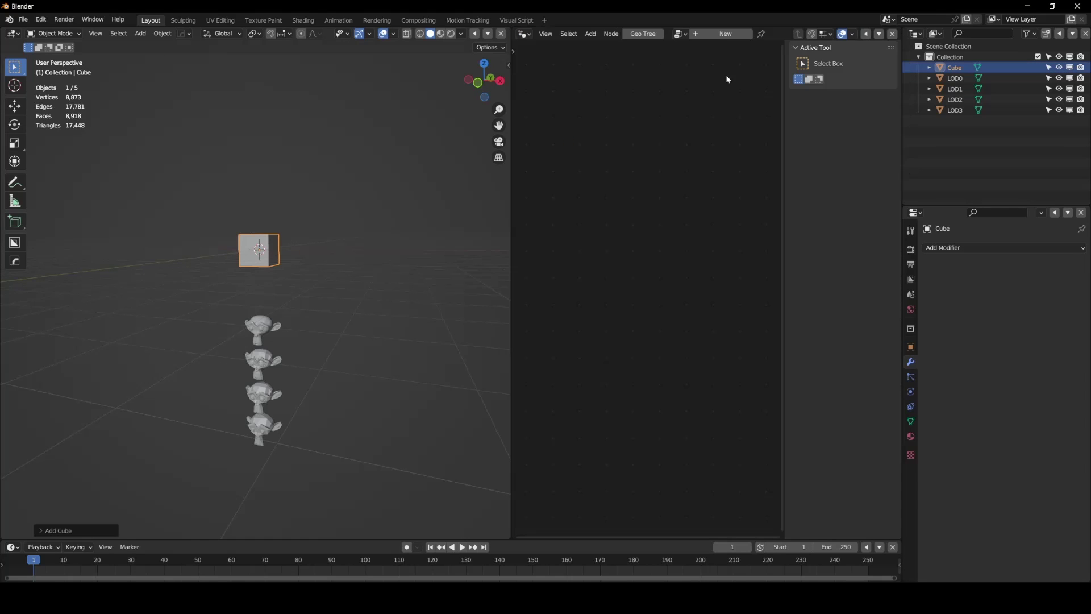
click(723, 33)
key(n)
click(707, 34)
text(LOD)
key(Return)
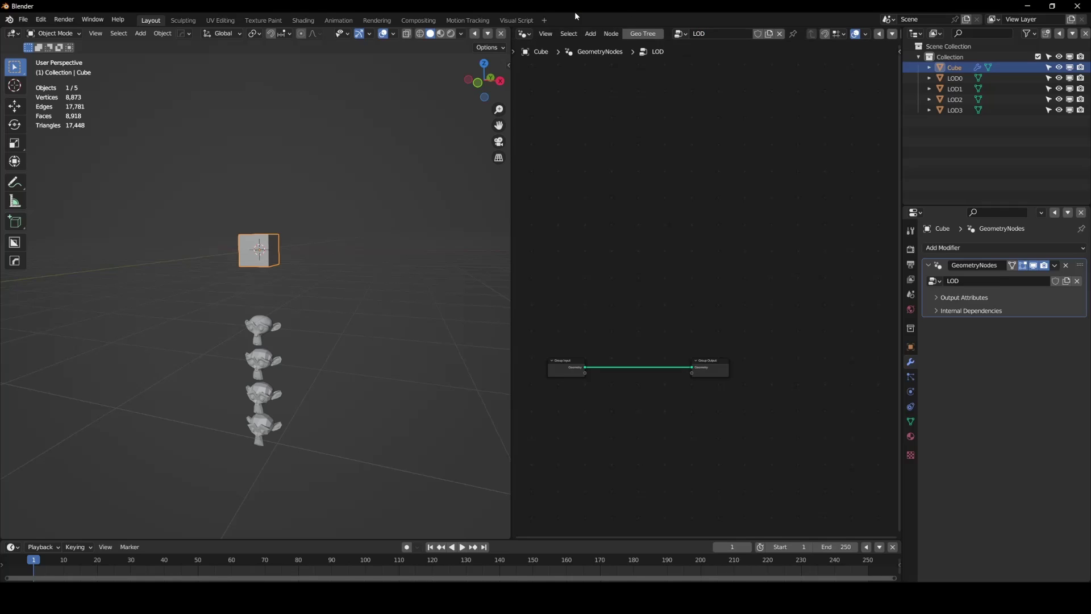
Cut the link between Group Input and Group Output and move the two nodes farther apart
scroll(546, 398, up, 2)
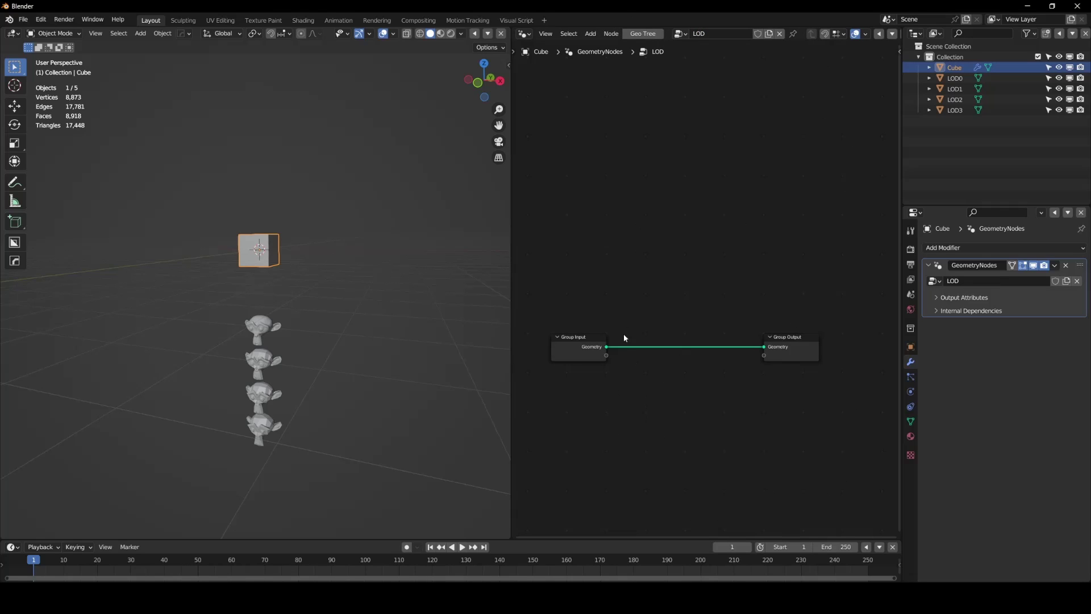
ctrl+right_drag(634, 323, 628, 364)
drag(591, 356, 568, 281)
middle_drag(698, 344, 684, 285)
scroll(685, 285, up, 2)
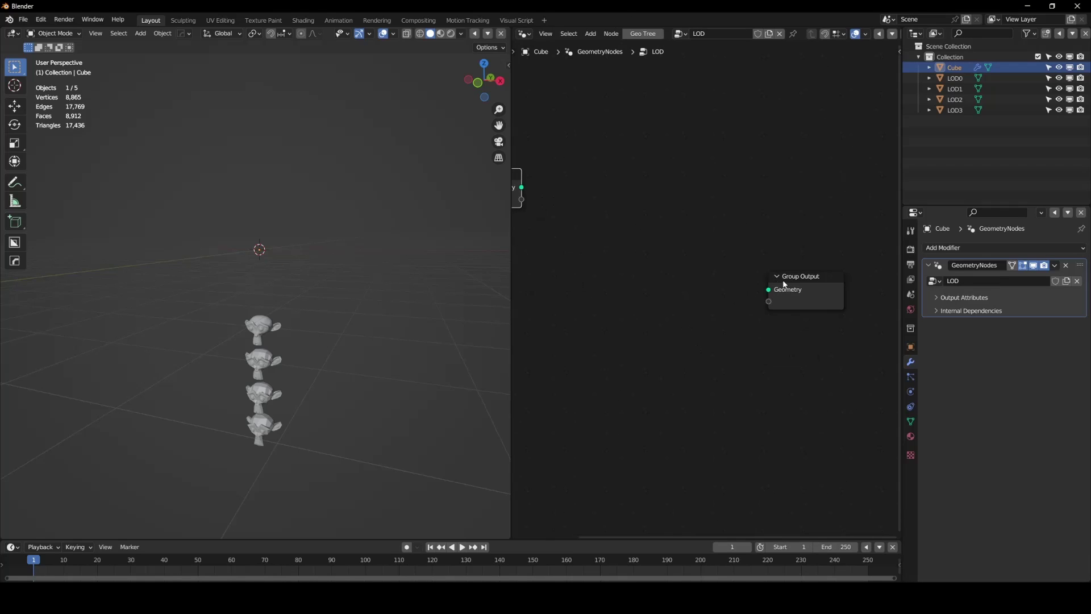
drag(791, 279, 818, 279)
middle_drag(663, 252, 724, 242)
Add a Points node and connect its Geometry output to the Group Output
key(shift+a)
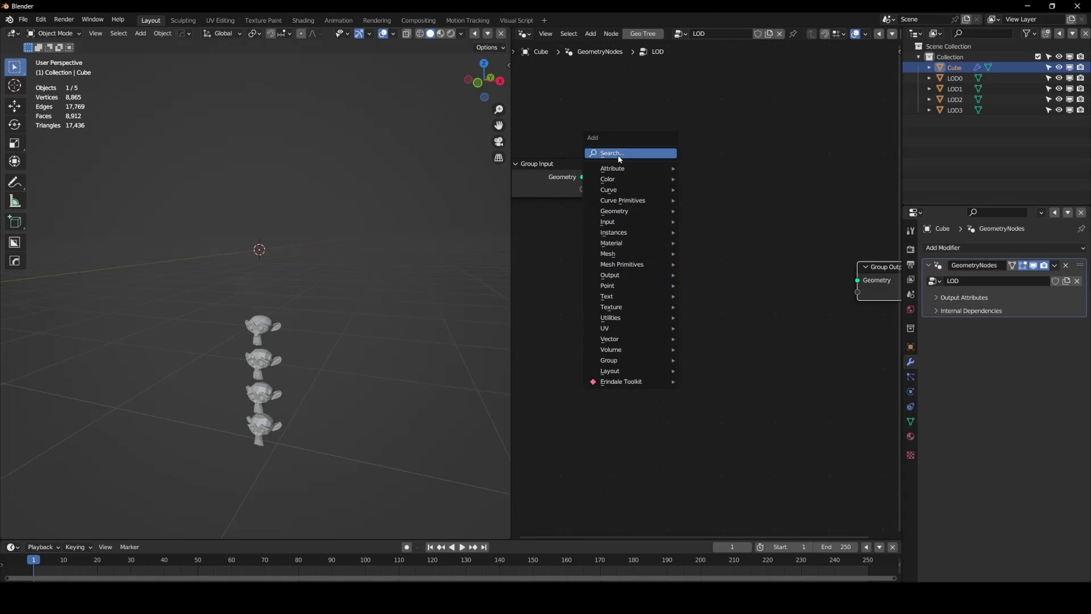
text(point)
key(Return)
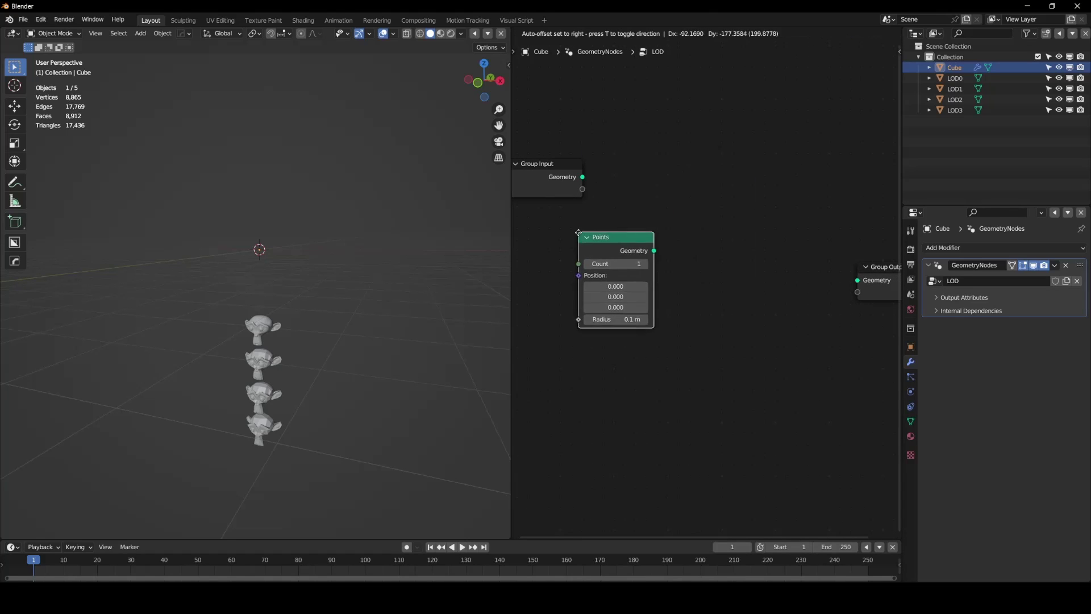
click(578, 232)
drag(652, 253, 855, 281)
scroll(198, 288, up, 5)
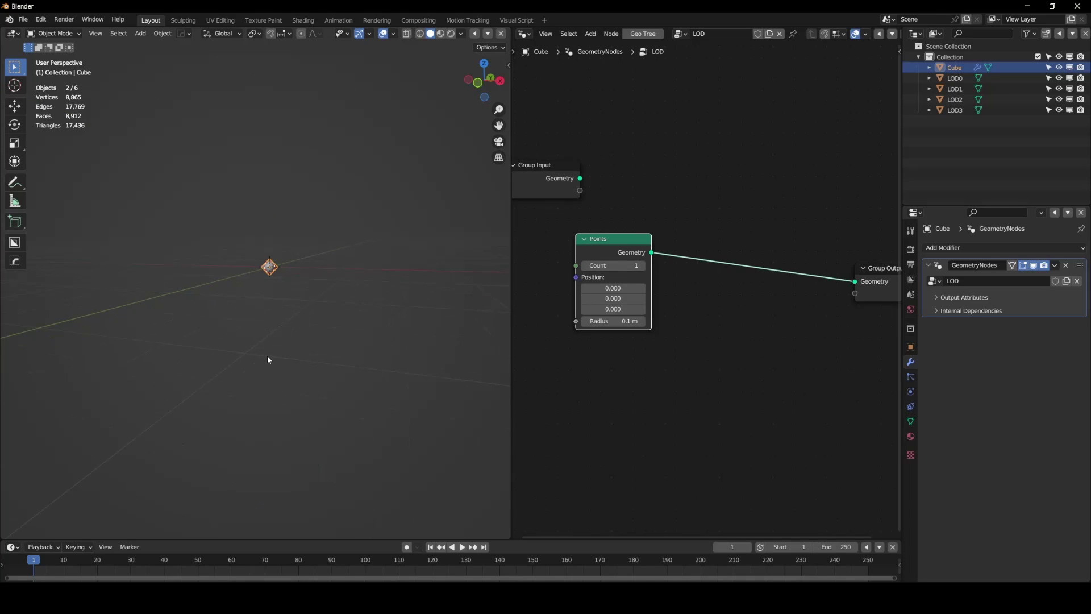
scroll(244, 373, down, 3)
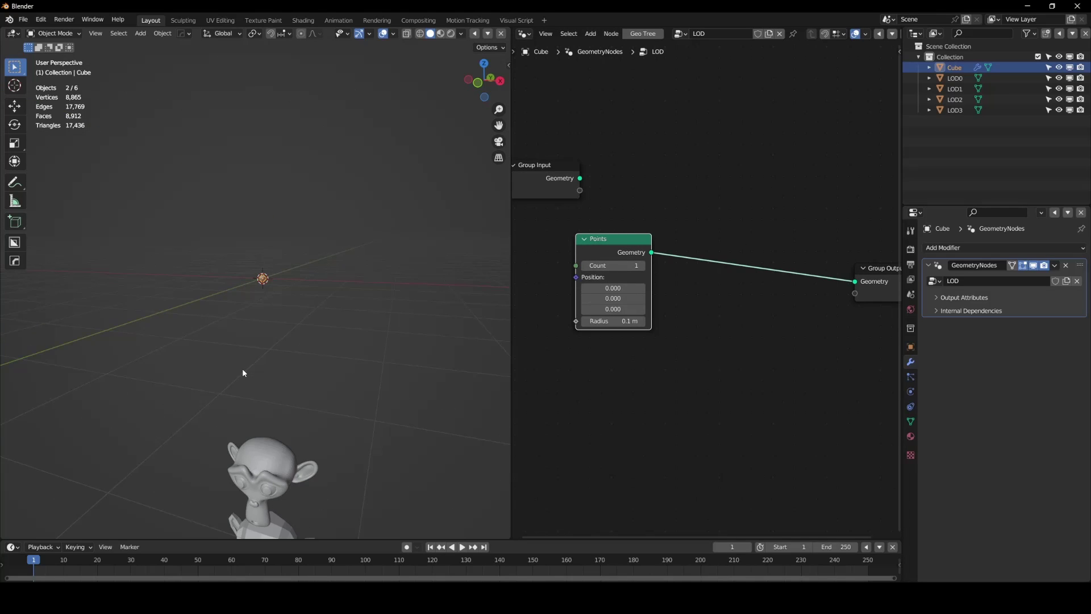
Insert an Instance on Points node on the link between Points and Group Output
drag(632, 254, 540, 276)
click(684, 248)
key(shift+a)
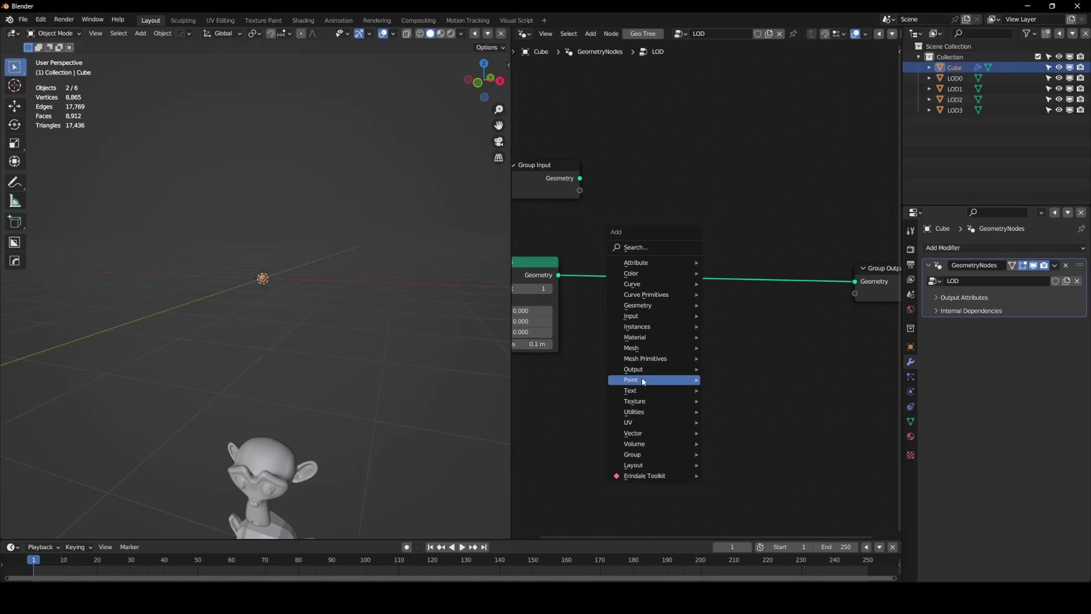
mouse_move(659, 326)
click(723, 330)
click(712, 313)
drag(732, 338, 750, 288)
middle_drag(667, 331, 698, 300)
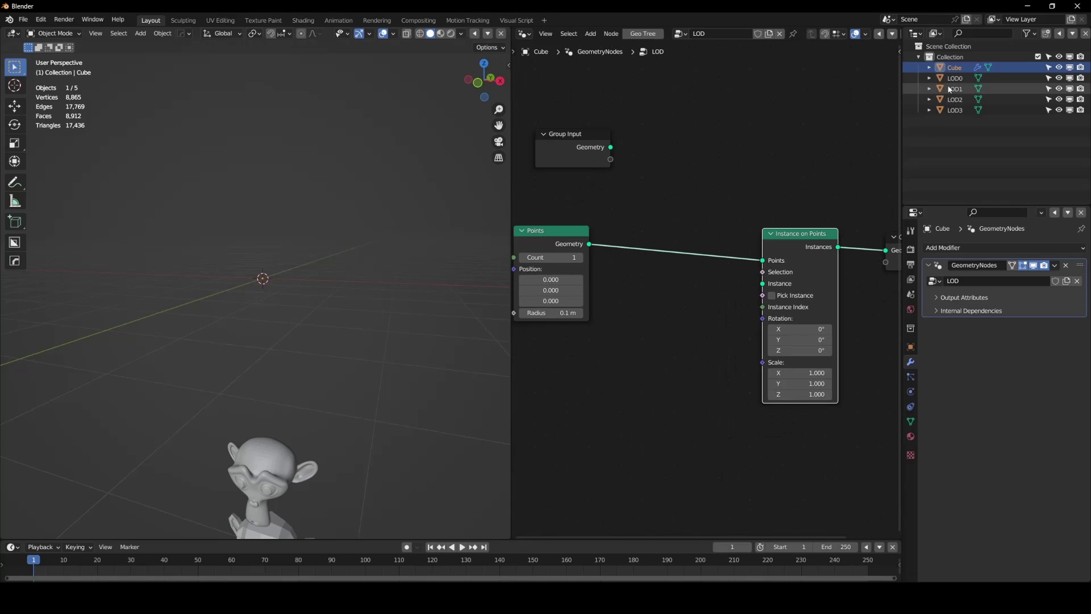
Bring LOD0 in as an Object Info node, connect its geometry to the Instance input, and collapse the node
drag(952, 78, 685, 385)
drag(708, 427, 761, 283)
drag(664, 424, 663, 386)
click(637, 339)
drag(641, 340, 667, 338)
Group the Object Info and Instance on Points nodes into a node group named LOD NODE
drag(780, 450, 686, 289)
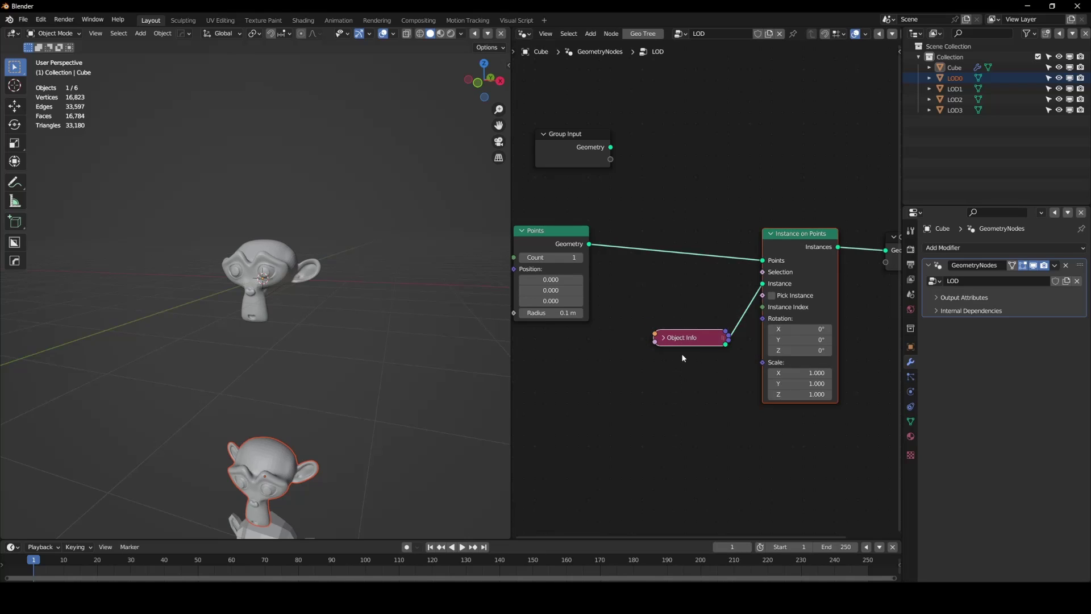
key(ctrl+g)
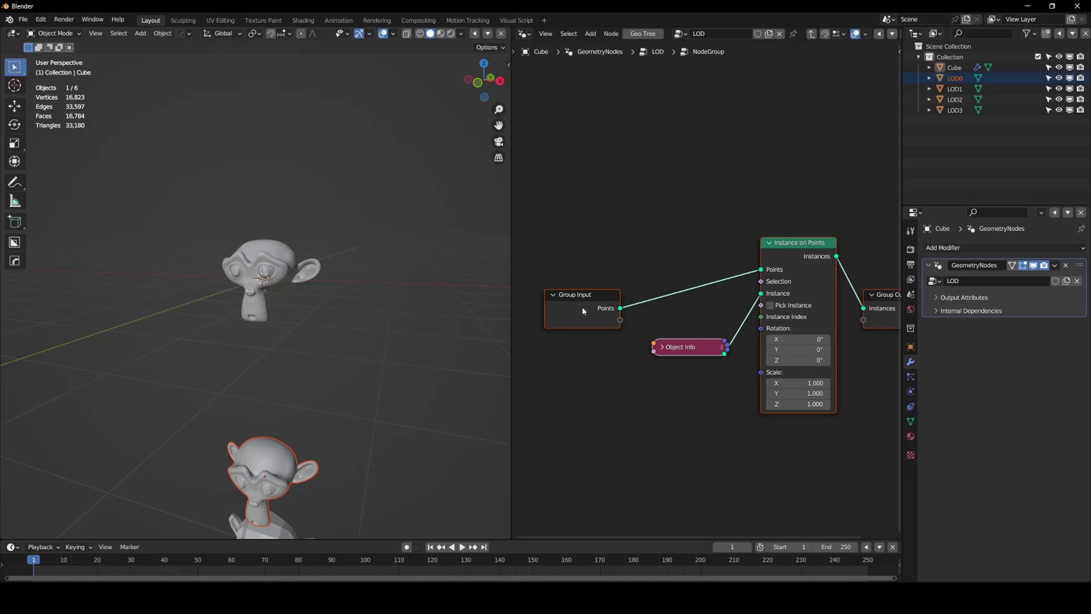
key(Tab)
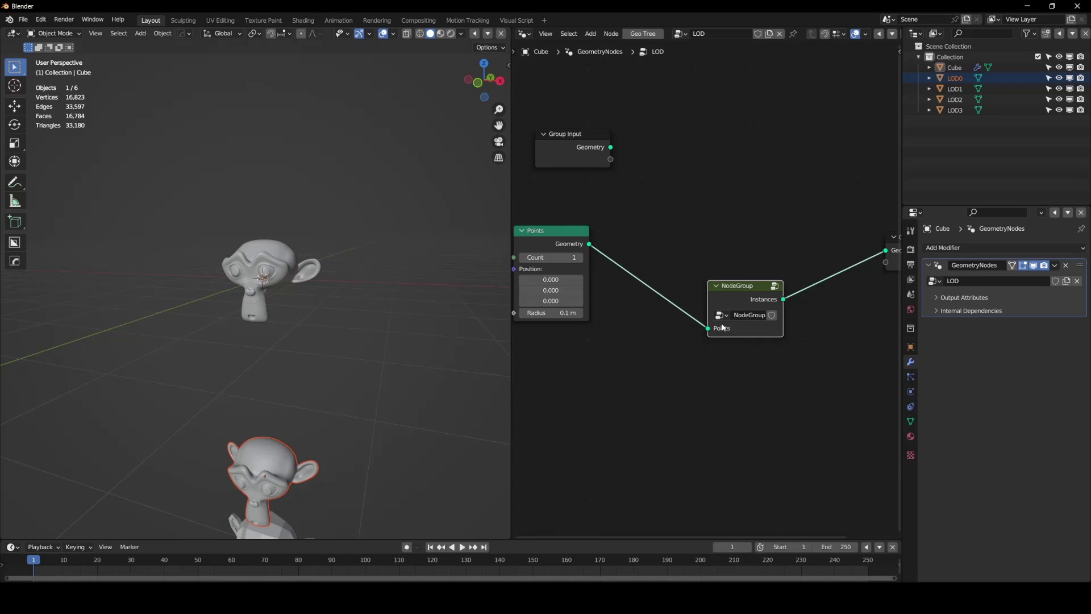
double_click(749, 315)
text(LOD NODE)
key(Return)
Inside the LOD NODE group, spread the nodes out to leave wide space between Group Input and Object Info
key(Tab)
drag(598, 268, 521, 234)
click(643, 190)
scroll(721, 290, down, 2)
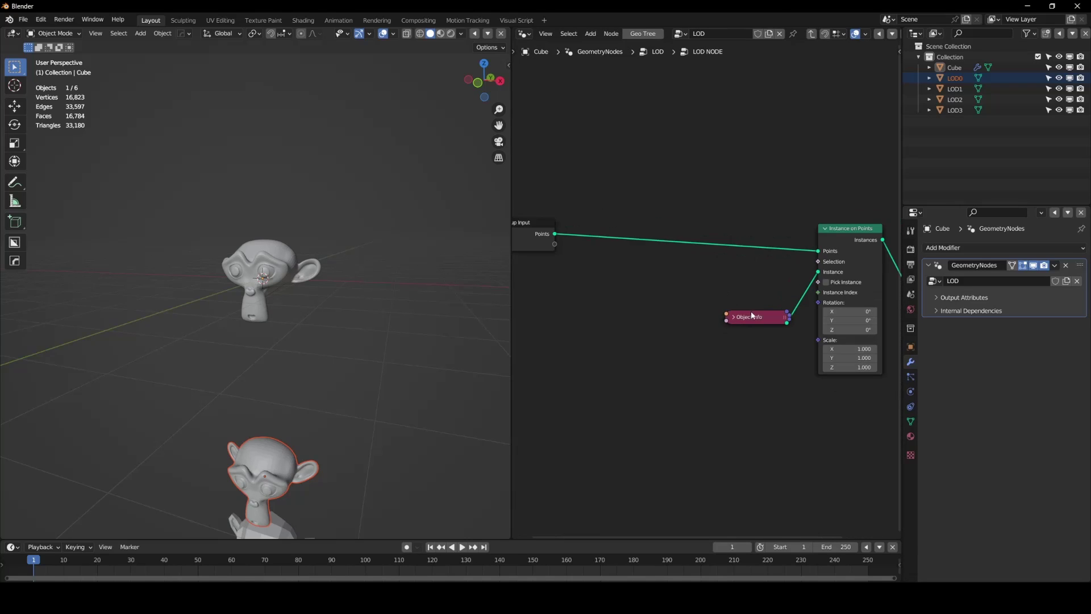
drag(758, 318, 767, 279)
middle_drag(894, 330, 774, 351)
drag(828, 396, 656, 251)
drag(803, 304, 882, 271)
click(833, 254)
scroll(790, 253, down, 7)
drag(738, 247, 787, 262)
drag(713, 274, 757, 285)
middle_drag(704, 301, 779, 300)
scroll(780, 301, up, 5)
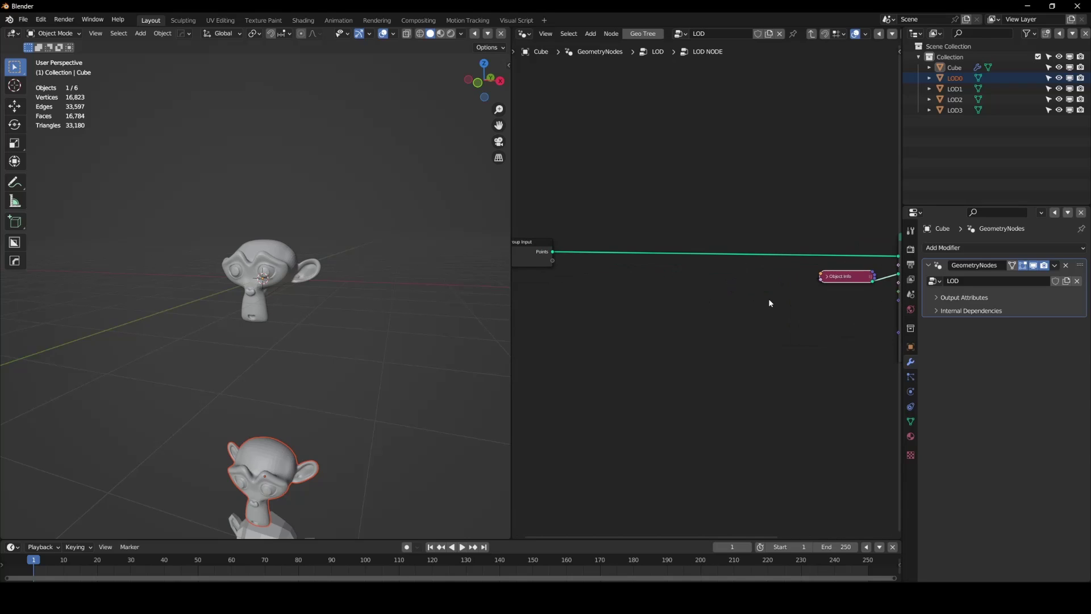
Insert a Delete Geometry node between the Group Input's Points output and the Instance on Points node
key(shift+a)
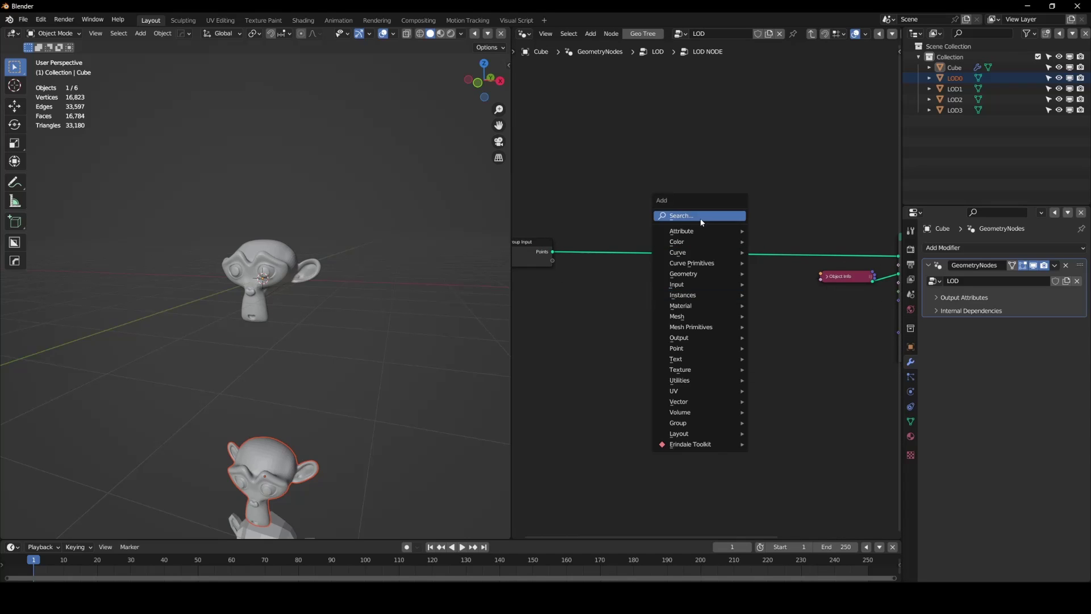
click(727, 218)
text(dele)
key(Return)
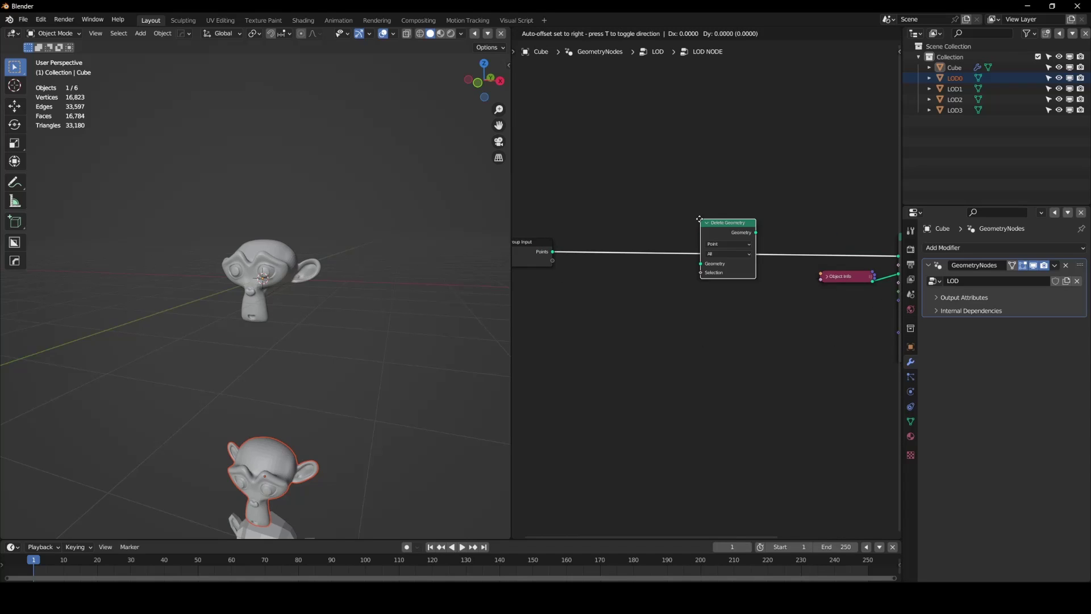
click(787, 218)
drag(826, 224, 854, 211)
scroll(738, 291, down, 1)
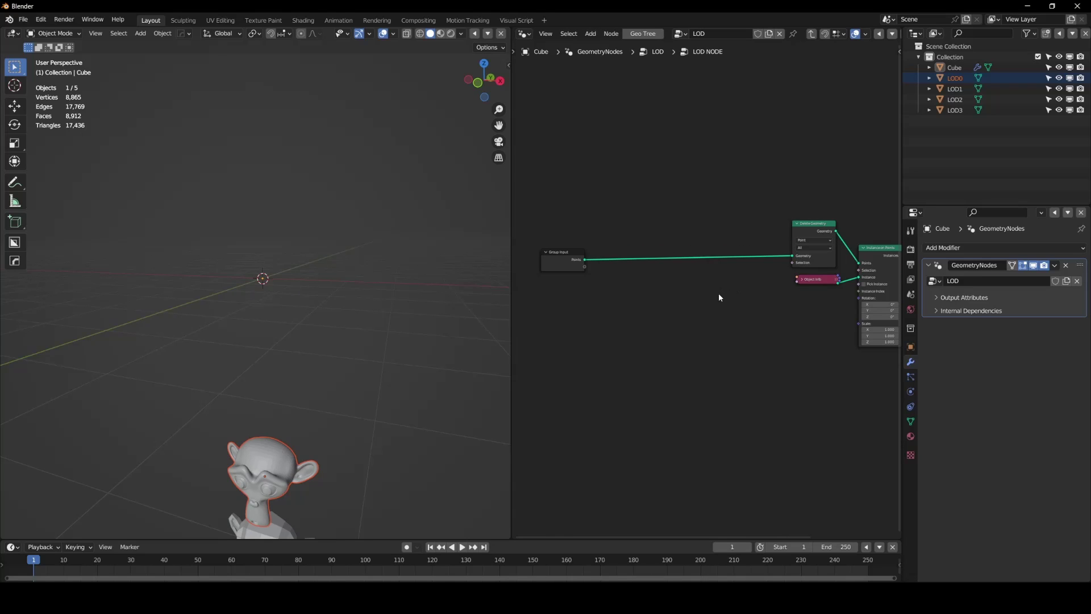
Add a Vector Math node, change its operation from Add, and place it above the link to Delete Geometry
key(shift+a)
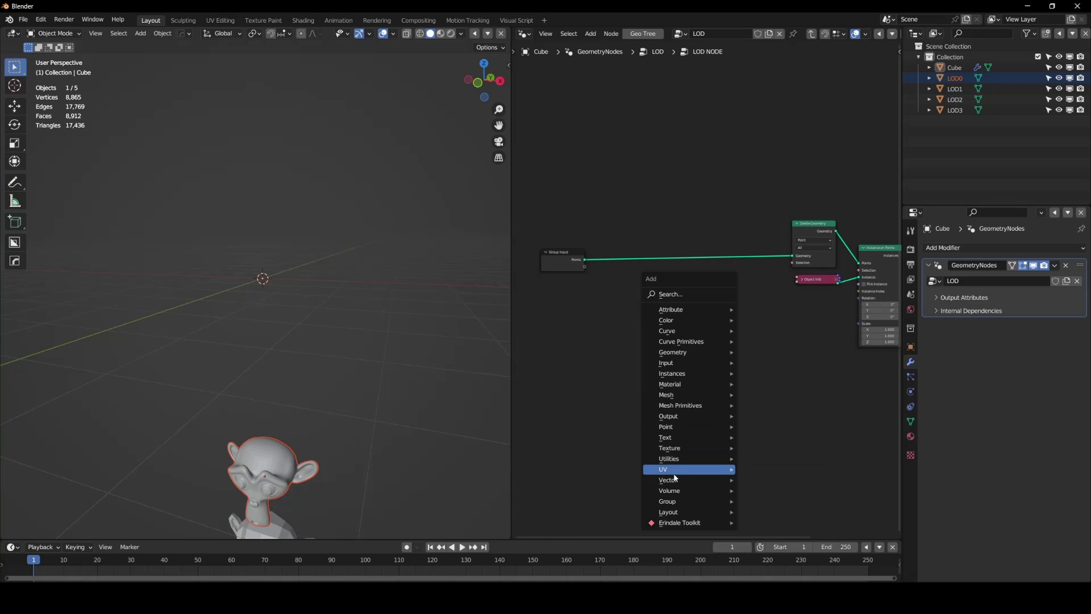
mouse_move(668, 479)
click(762, 512)
click(697, 302)
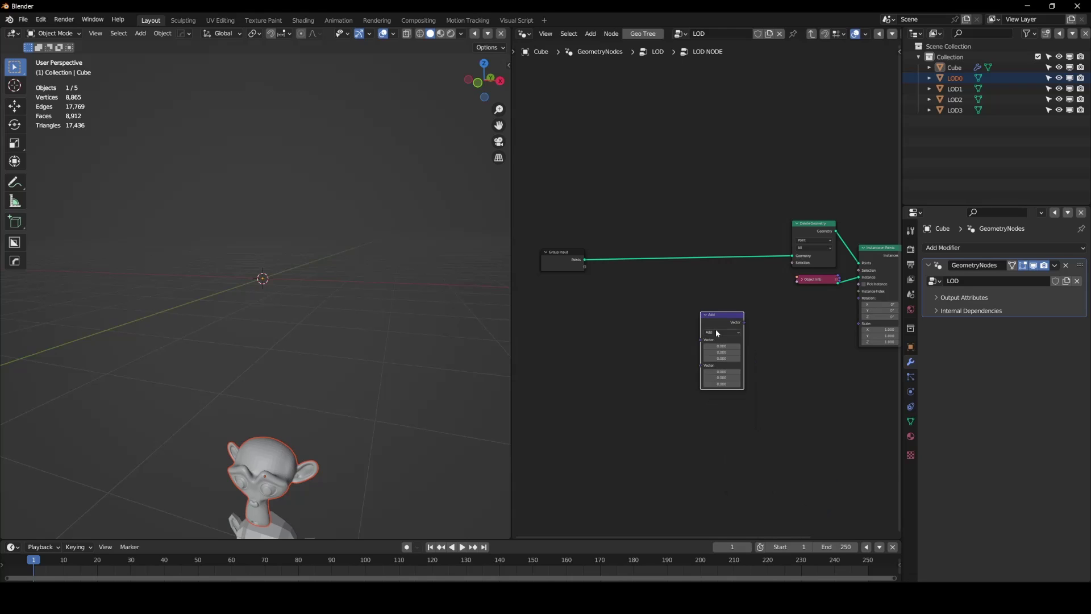
click(721, 332)
click(713, 359)
click(721, 332)
click(728, 419)
drag(722, 314, 722, 155)
Add a camera to the scene at the world origin
click(300, 298)
middle_drag(346, 273, 314, 370)
key(shift+a)
click(283, 523)
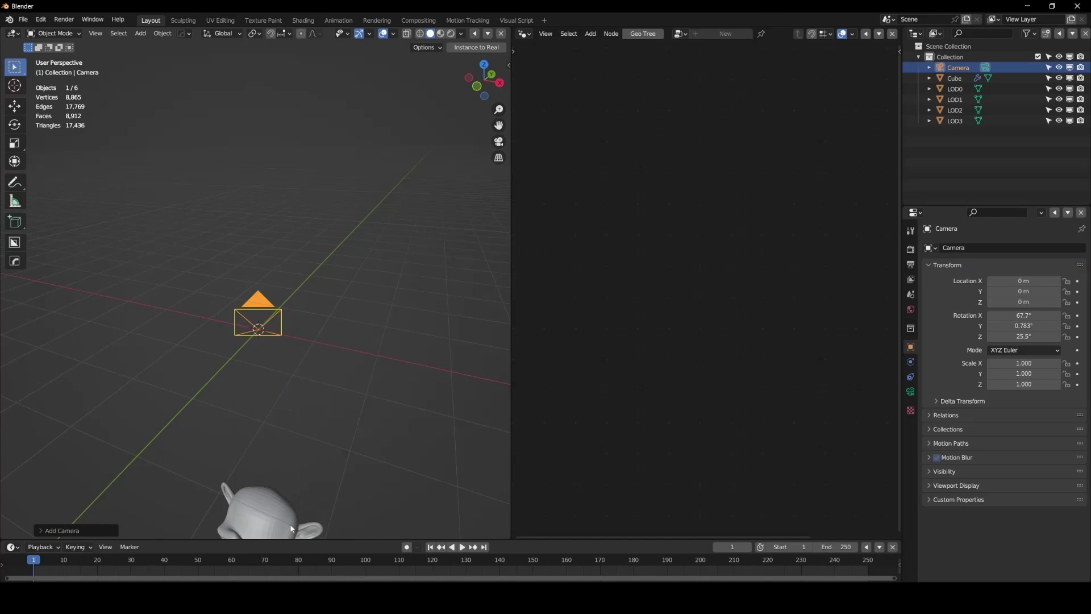
Align the new camera to the current view and shift it so the world origin sits near the frame's centre
key(ctrl+alt+KP_0)
key(g)
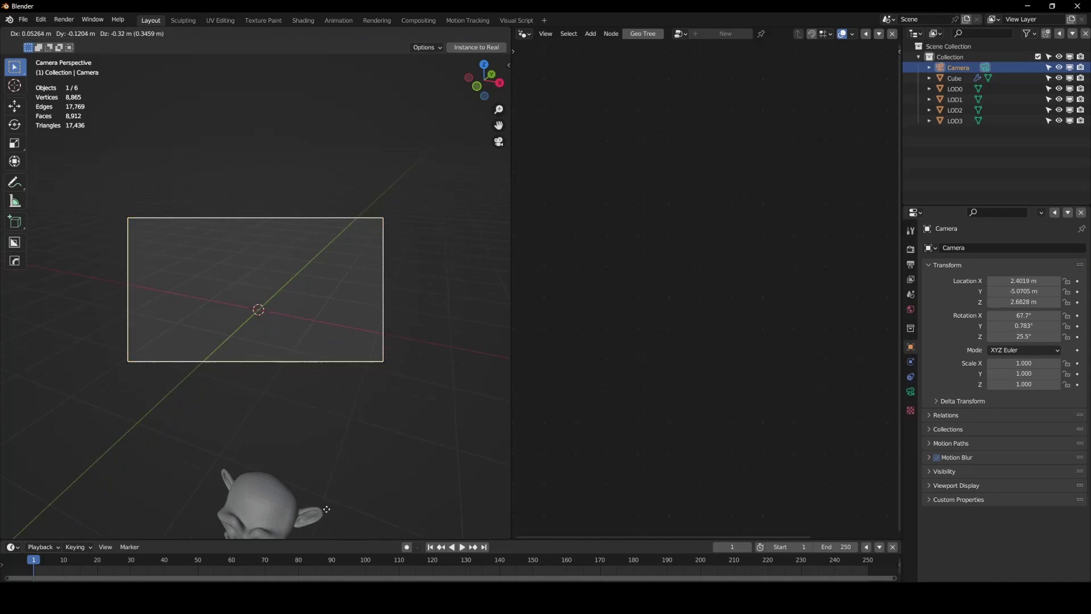
click(303, 537)
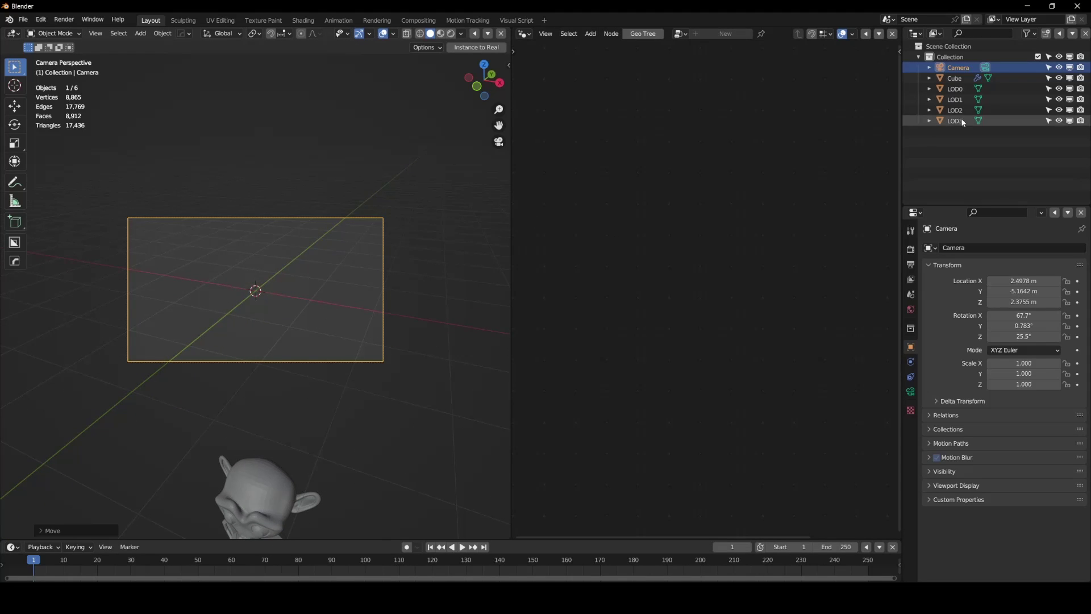
Select the Cube, pin its LOD node tree in the node editor, and enter the LOD NODE group
click(977, 78)
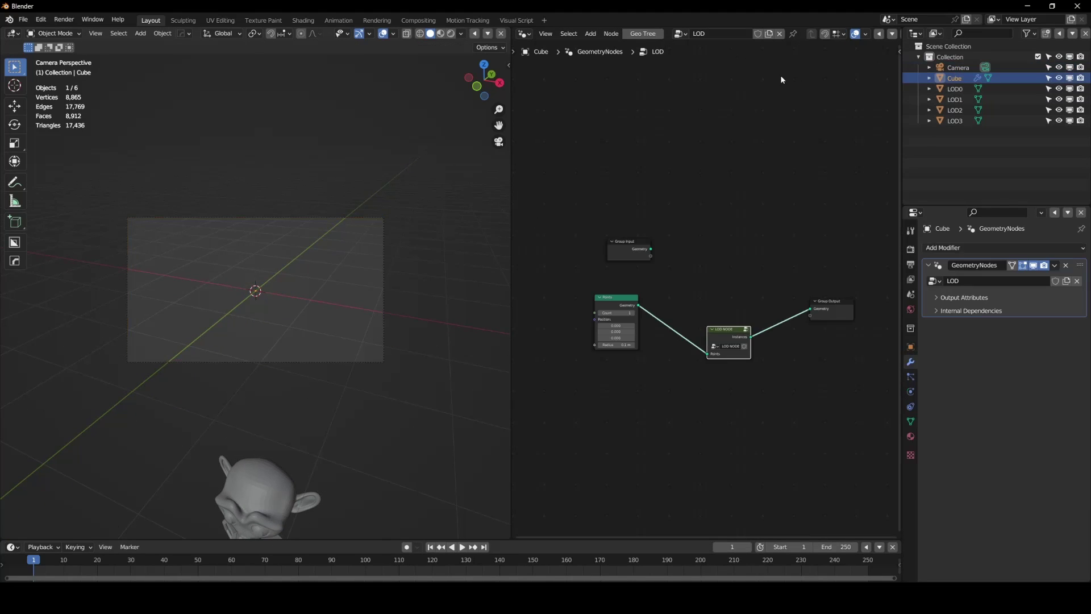
click(792, 34)
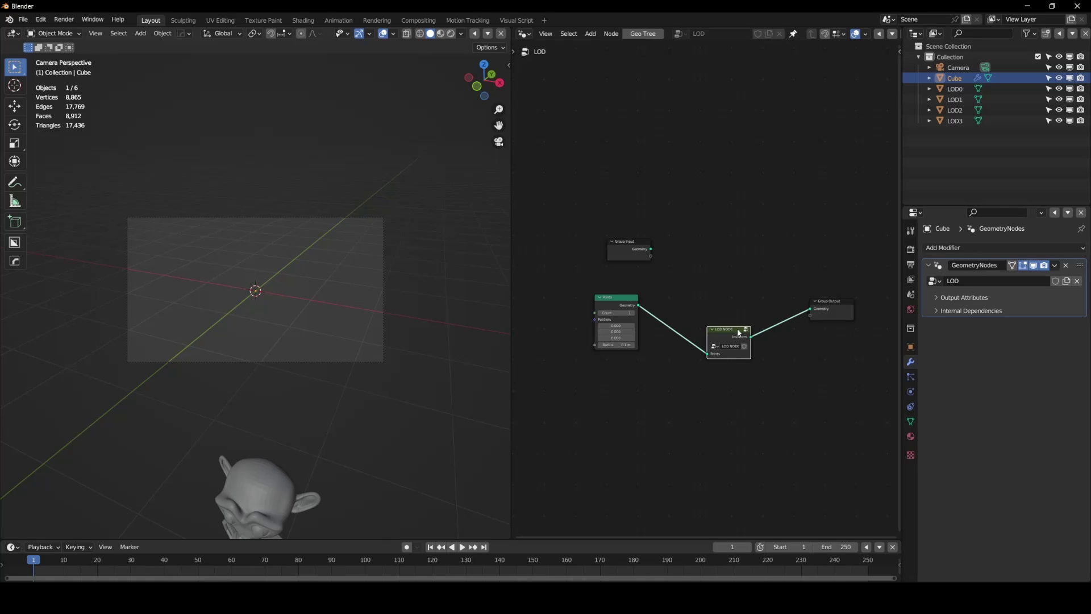
key(Tab)
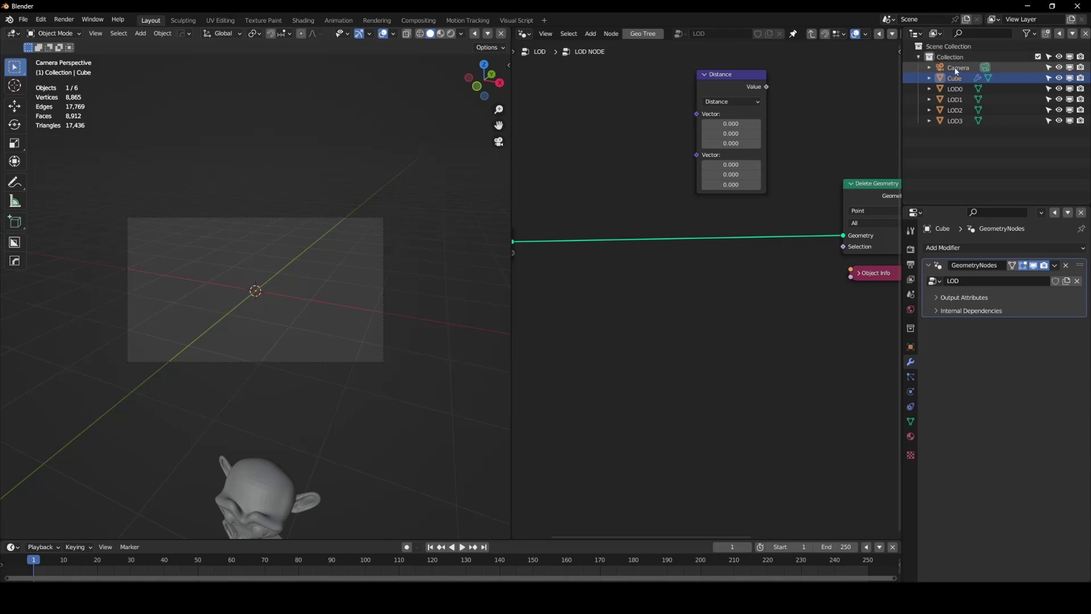
Add an Object Info node for the Camera inside LOD NODE and label it CAMERA
drag(956, 69, 631, 326)
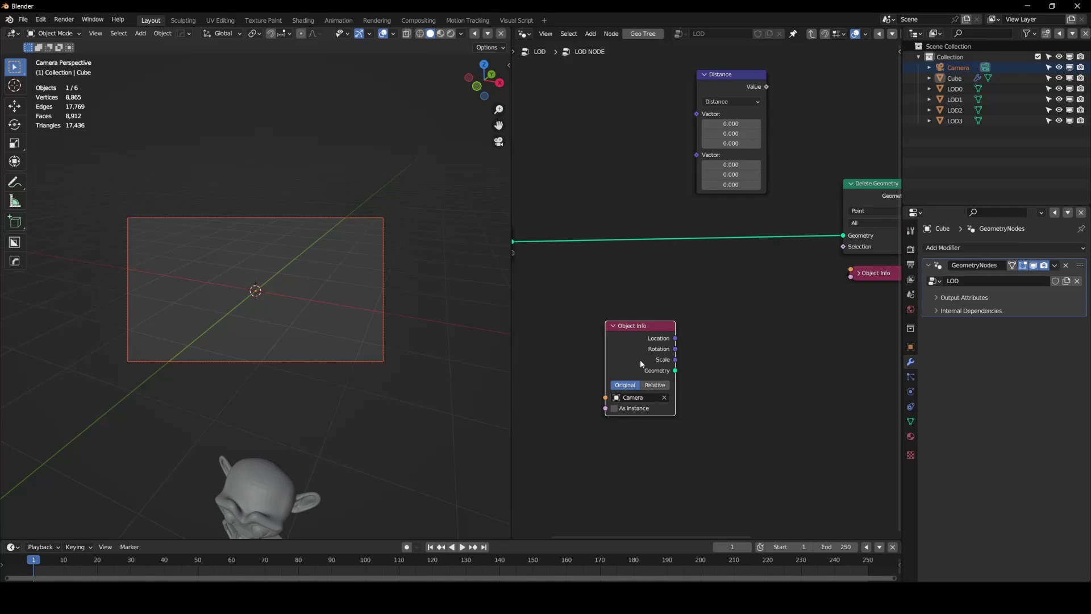
key(n)
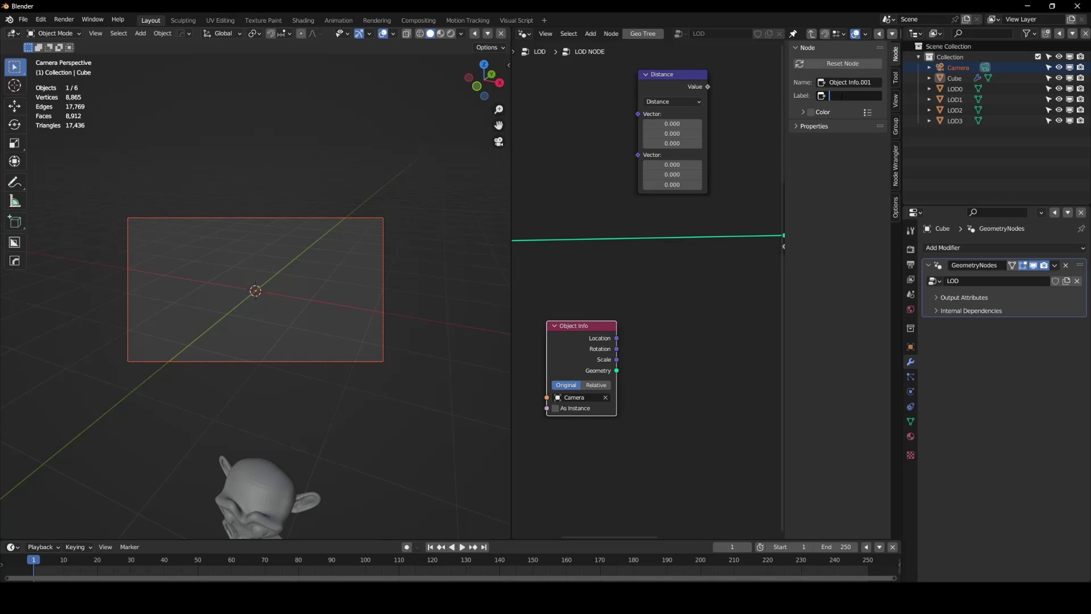
text(CAMERA)
key(Return)
key(n)
Add a Position node beside the Distance node
middle_drag(660, 322, 721, 341)
scroll(710, 267, down, 3)
key(shift+a)
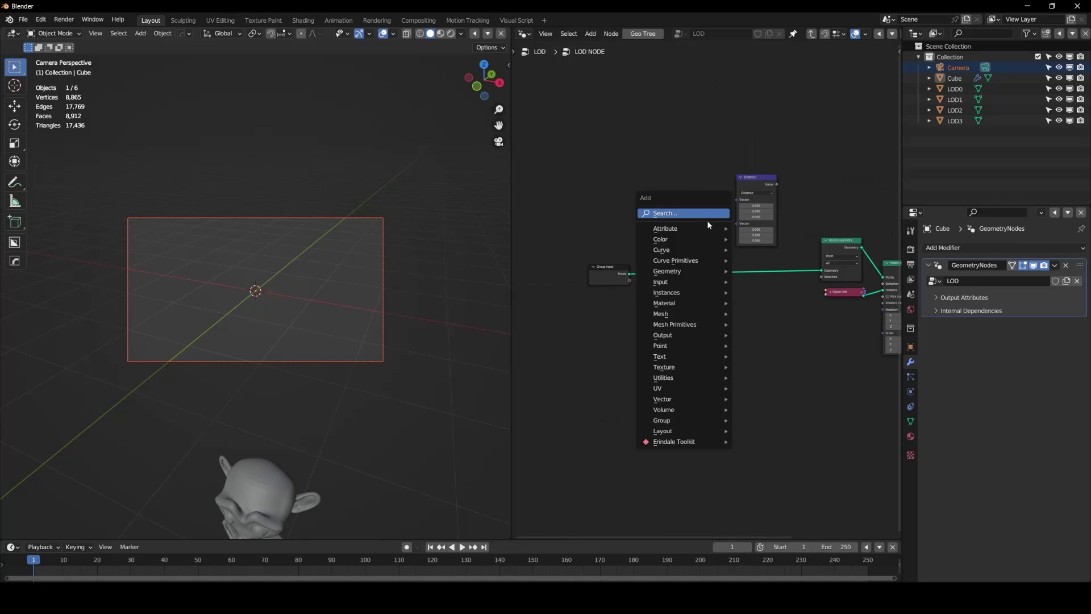
mouse_move(682, 282)
click(760, 434)
click(649, 225)
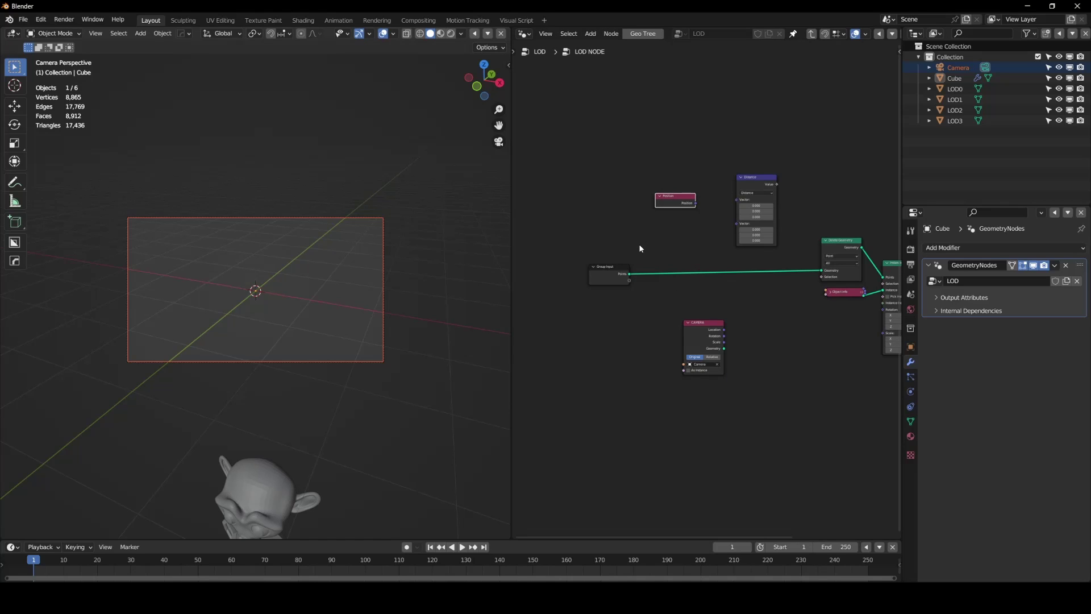
Link Position and the CAMERA node's Location to the Distance node's two vector inputs, with the CAMERA node set to Relative
drag(702, 329, 681, 296)
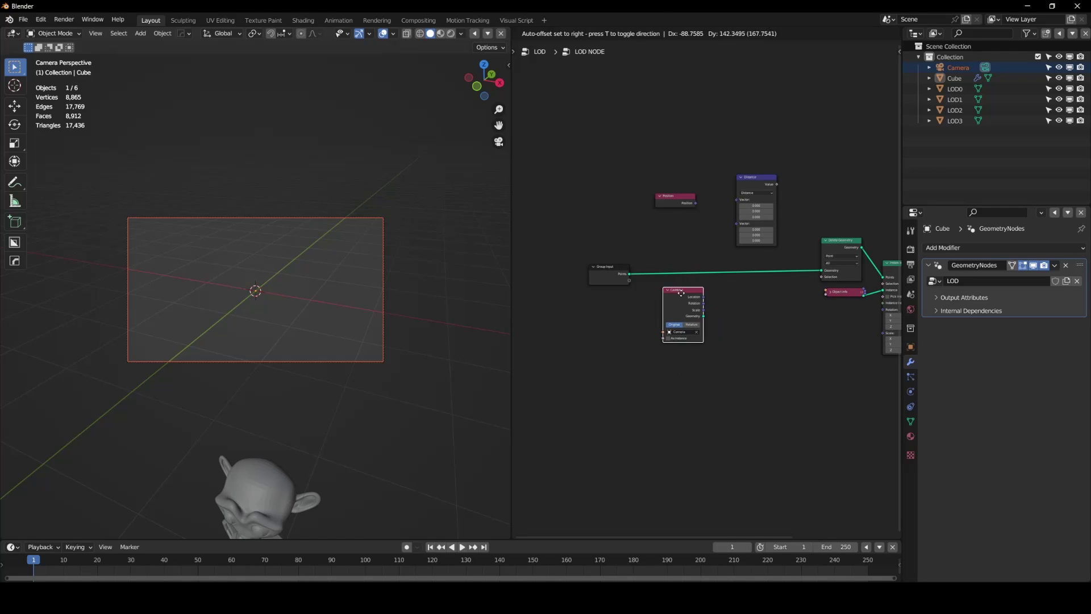
drag(691, 199, 736, 201)
drag(703, 297, 737, 207)
drag(686, 309, 680, 224)
scroll(699, 222, up, 2)
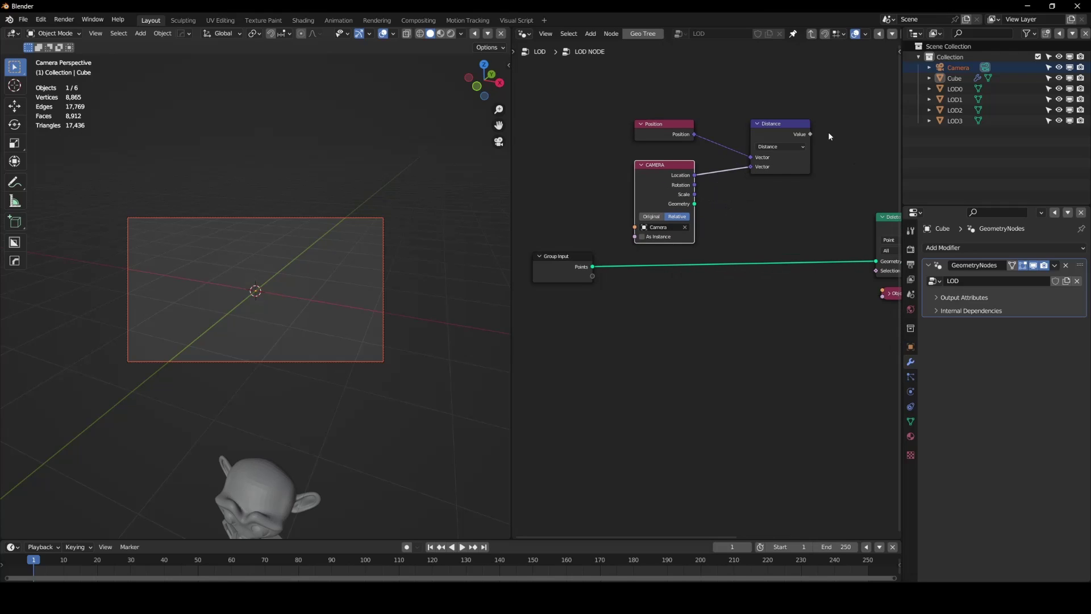
Align the Distance node with its inputs and move the Delete Geometry, Object Info and Instance on Points nodes farther from Group Input
drag(787, 123, 781, 133)
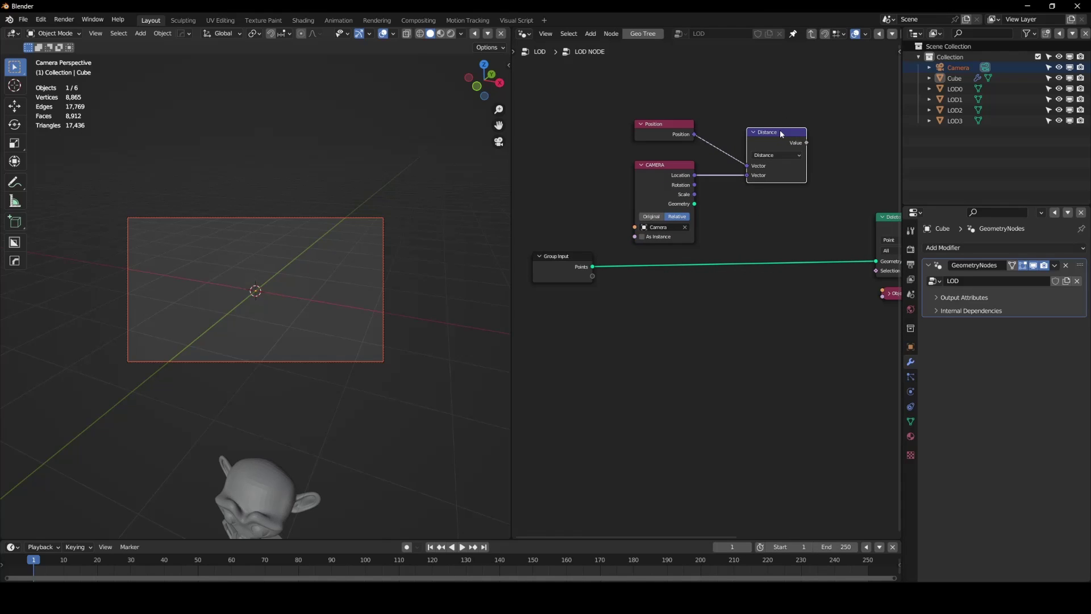
scroll(716, 203, down, 2)
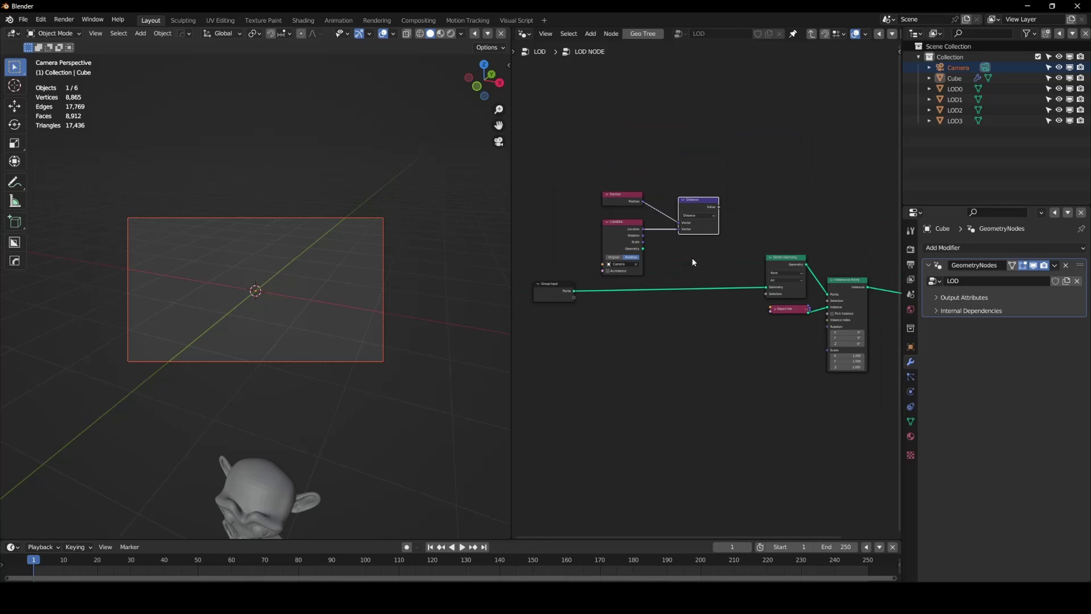
drag(700, 199, 697, 199)
middle_drag(866, 417, 762, 415)
drag(853, 388, 772, 264)
middle_drag(657, 256, 716, 294)
scroll(642, 245, up, 4)
drag(624, 227, 621, 231)
middle_drag(712, 304, 613, 287)
Move the Position, CAMERA and Distance nodes together below the link from Group Input to Delete Geometry
scroll(613, 287, up, 3)
middle_drag(638, 344, 806, 345)
scroll(806, 345, down, 7)
scroll(713, 330, up, 2)
click(645, 307)
middle_drag(666, 326, 686, 324)
scroll(684, 317, down, 1)
drag(695, 295, 608, 208)
drag(611, 214, 624, 358)
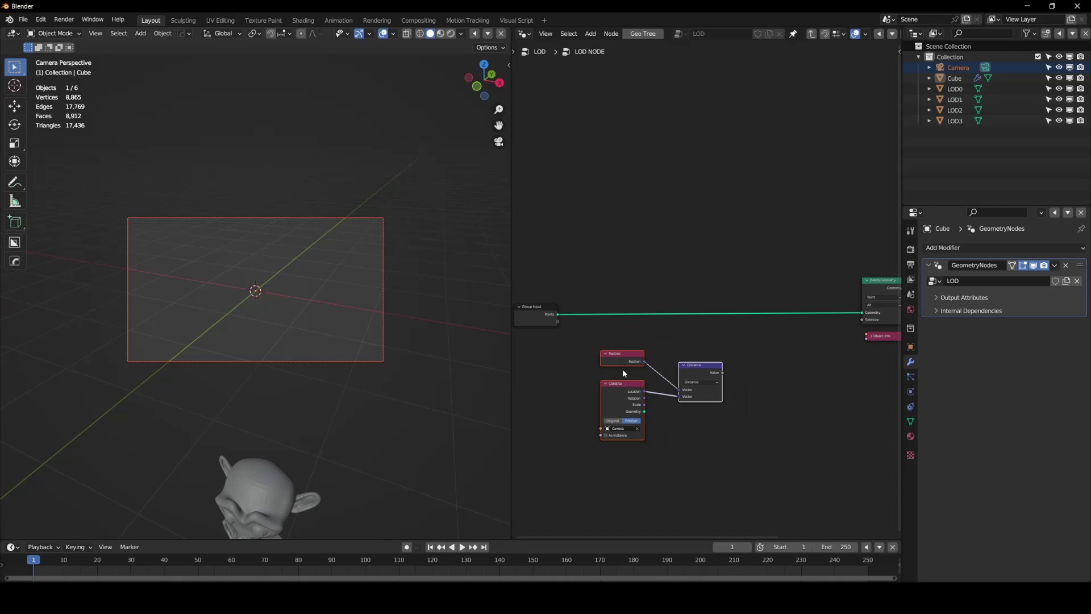
Add a Boolean Math node near the Distance node
middle_drag(706, 390, 673, 347)
scroll(673, 346, up, 1)
key(shift+a)
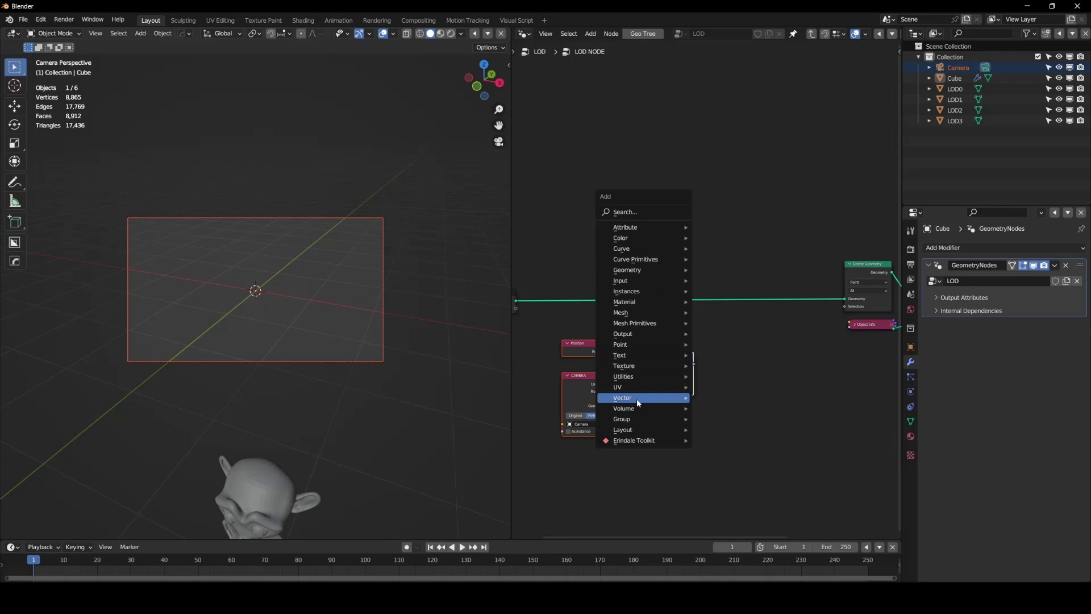
mouse_move(625, 378)
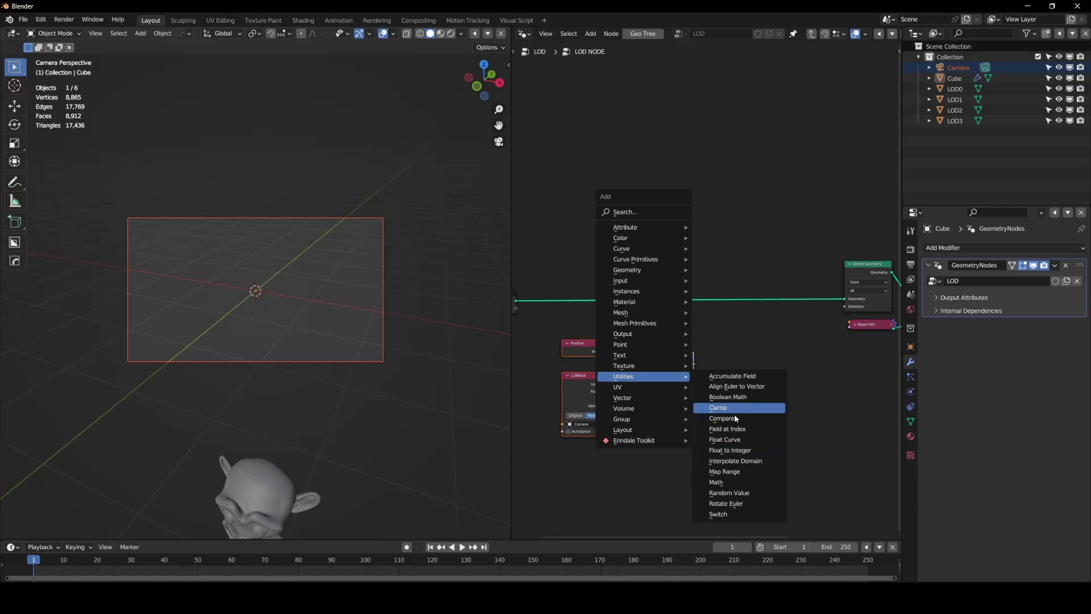
click(726, 396)
click(721, 381)
Add a Compare node beside the Distance node
key(shift+a)
mouse_move(722, 381)
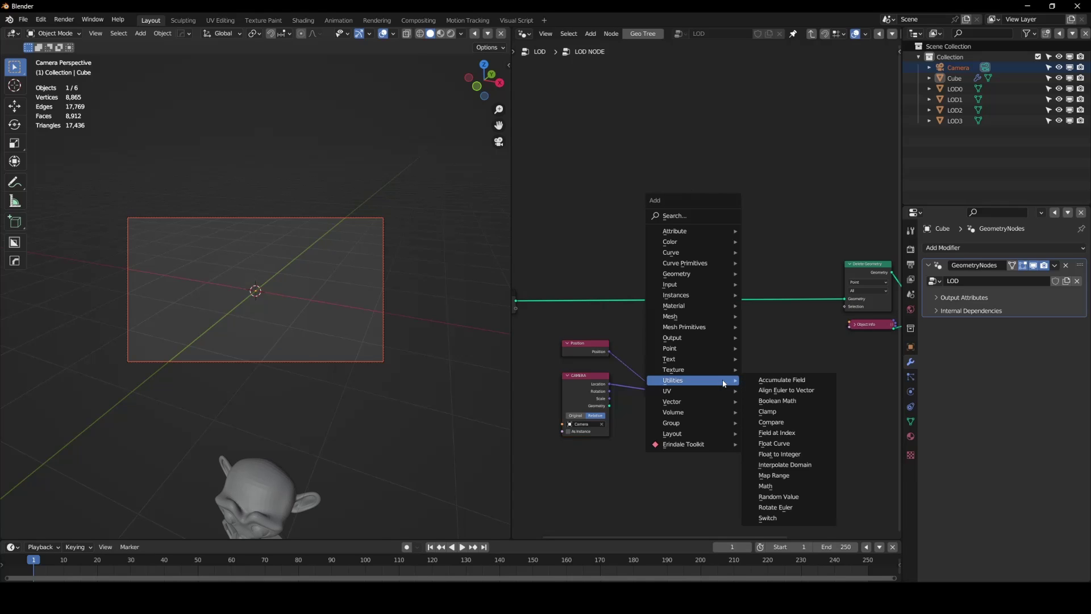
click(793, 425)
click(753, 346)
scroll(753, 347, up, 1)
mouse_move(756, 338)
mouse_down()
mouse_move(736, 237)
mouse_move(746, 338)
mouse_up()
Link the Distance value to the Greater Than node's A input and its Result to Delete Geometry's Selection
drag(690, 376, 724, 367)
middle_drag(736, 376, 713, 380)
scroll(689, 374, down, 6)
scroll(733, 355, up, 1)
middle_drag(767, 335, 822, 369)
drag(780, 361, 839, 343)
Move the Greater Than, Distance, Position and CAMERA nodes up into a row, and raise Group Input above them
drag(759, 354, 764, 296)
drag(700, 383, 703, 302)
click(630, 373)
drag(629, 364, 634, 296)
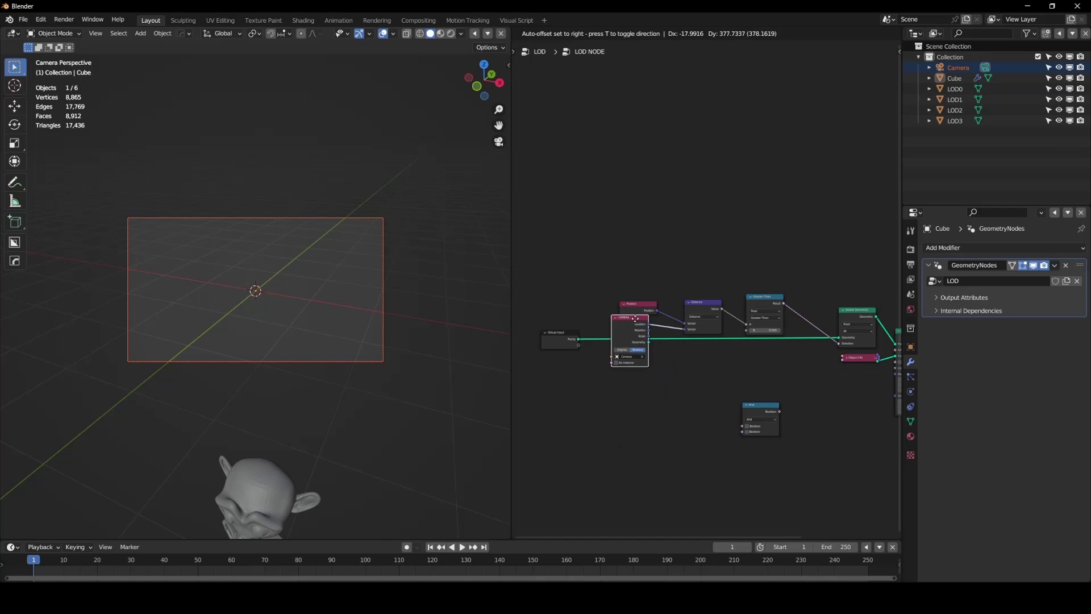
drag(635, 316, 640, 322)
mouse_move(570, 344)
mouse_down()
mouse_move(569, 407)
mouse_move(567, 345)
mouse_up()
click(562, 269)
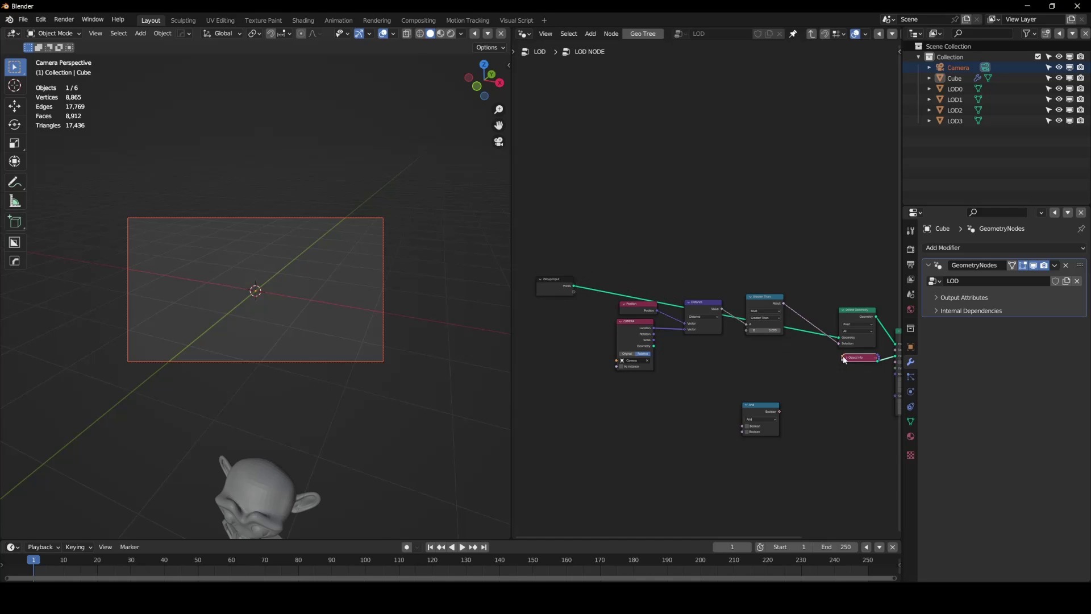
Expose the monkey Object Info's object socket as a group input and name it LOD0
drag(842, 357, 572, 291)
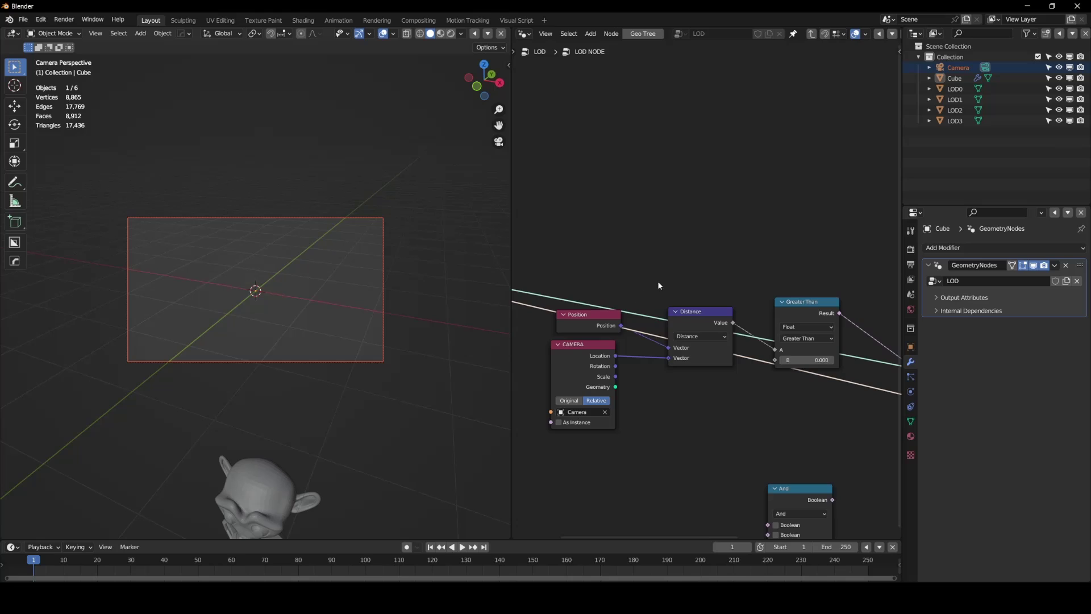
key(n)
click(894, 163)
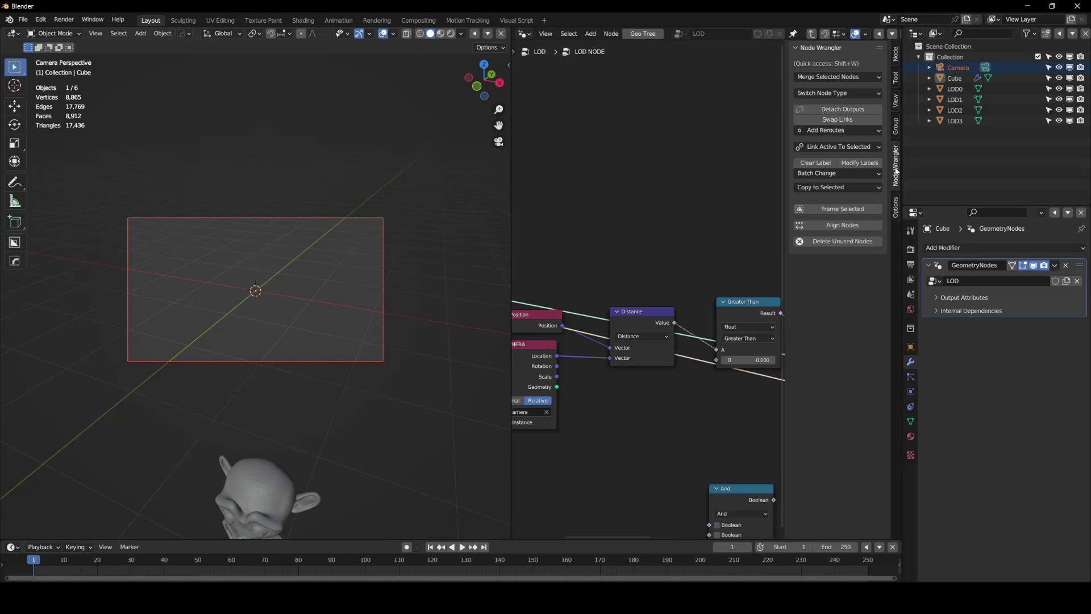
click(895, 126)
click(842, 76)
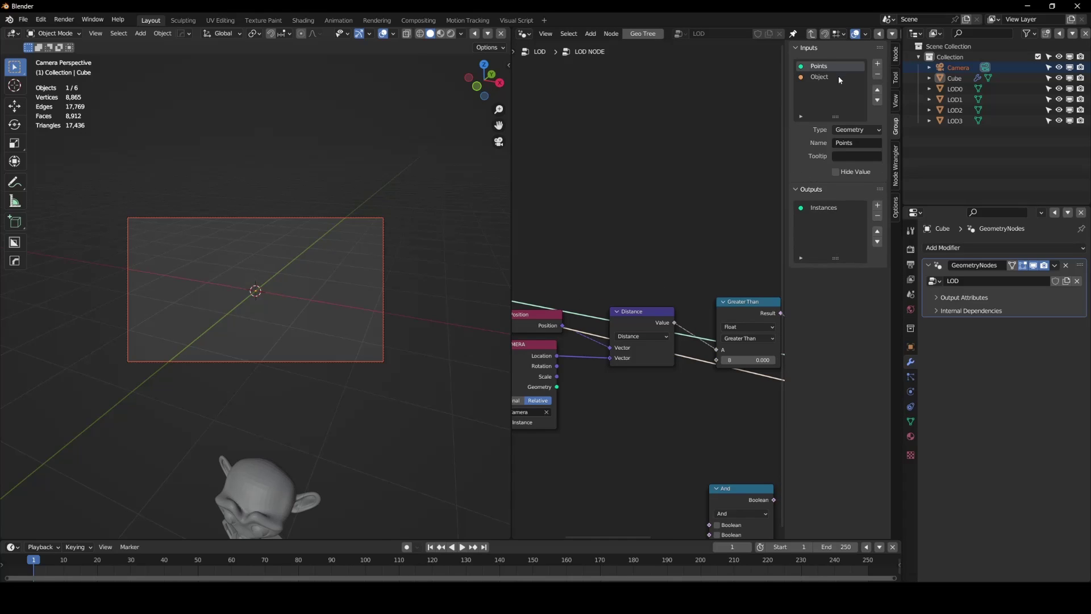
text(LOD0)
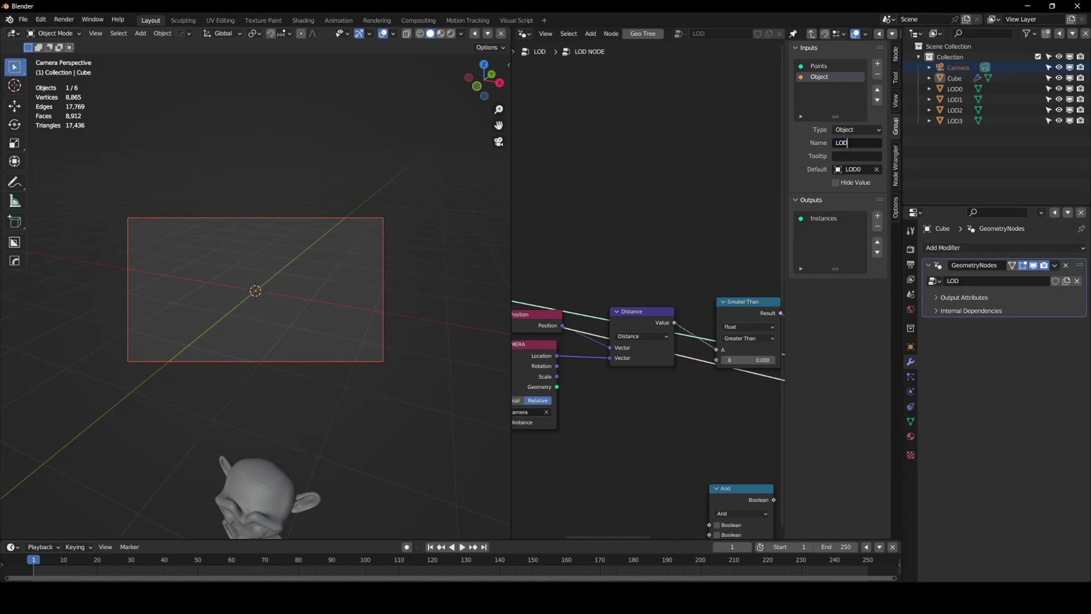
key(Return)
key(n)
Expose the Greater Than node's B value as a group input and name it LOD0 Distance
middle_drag(685, 368, 767, 383)
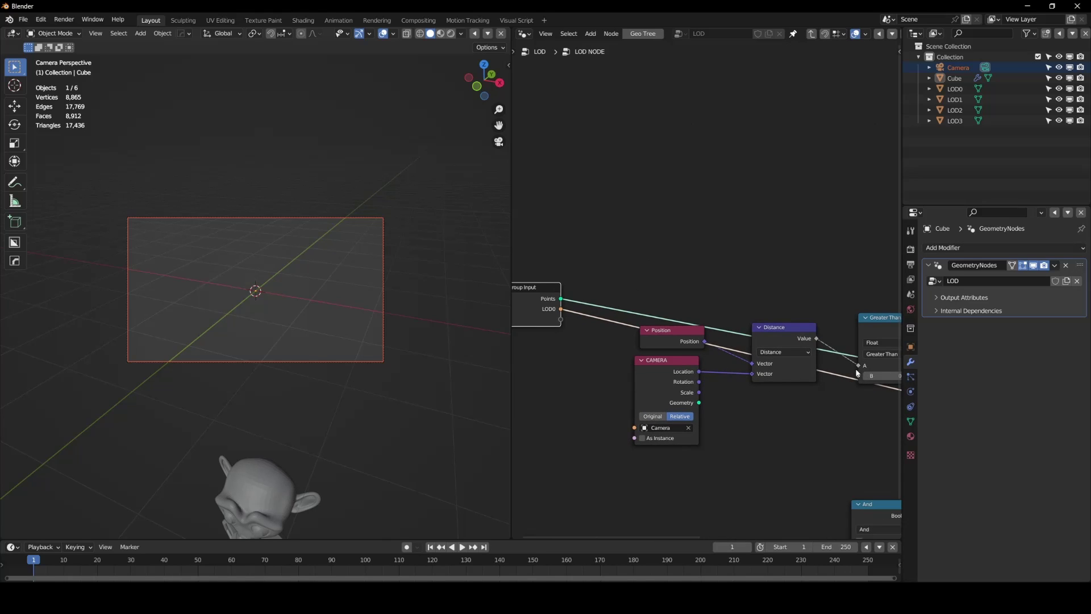
drag(861, 341, 561, 320)
key(n)
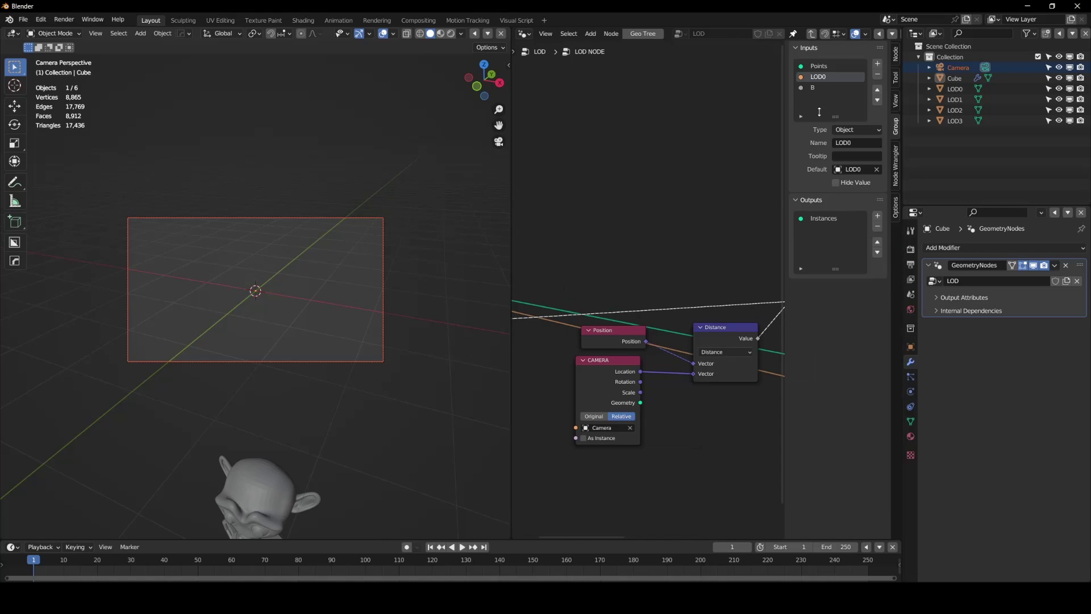
click(854, 143)
text(LOD0 Distance)
key(Return)
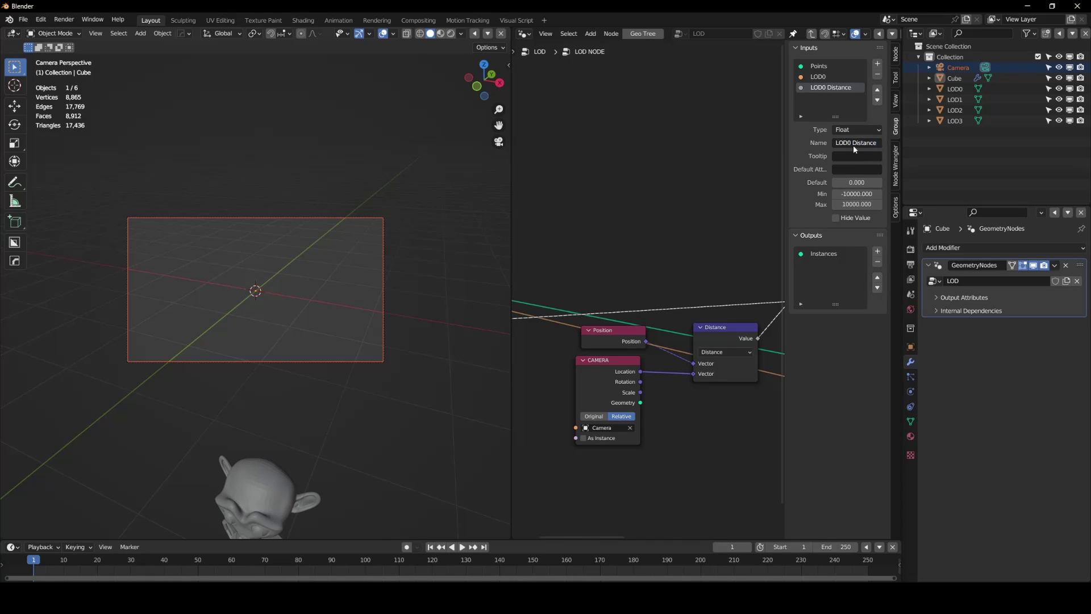
key(n)
Tidy the layout of the nodes inside LOD NODE, moving the distance comparison nodes higher
middle_drag(779, 373, 415, 365)
drag(670, 323, 658, 292)
drag(687, 399, 677, 385)
middle_drag(782, 383, 664, 346)
scroll(665, 346, down, 6)
middle_drag(599, 377, 776, 373)
scroll(759, 362, up, 2)
drag(647, 258, 649, 200)
drag(582, 259, 574, 216)
drag(575, 282, 572, 243)
Set the default value of the LOD0 Distance group input to 10
key(n)
double_click(857, 182)
text(10)
key(Return)
key(n)
Leave the group and set LOD0 Distance on the LOD NODE node to 10
key(Tab)
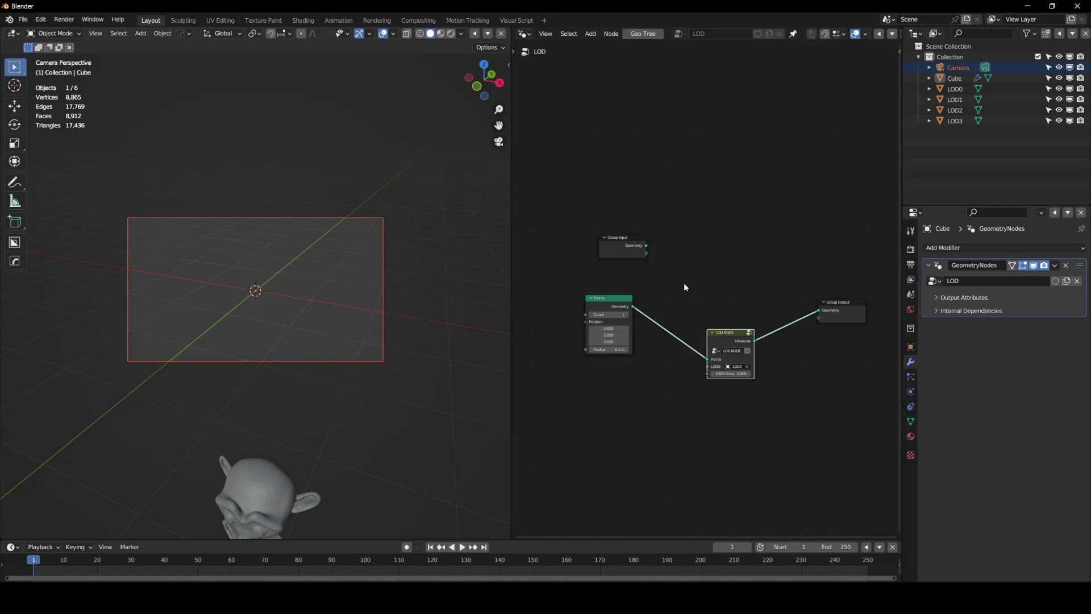
double_click(730, 373)
text(10)
key(Return)
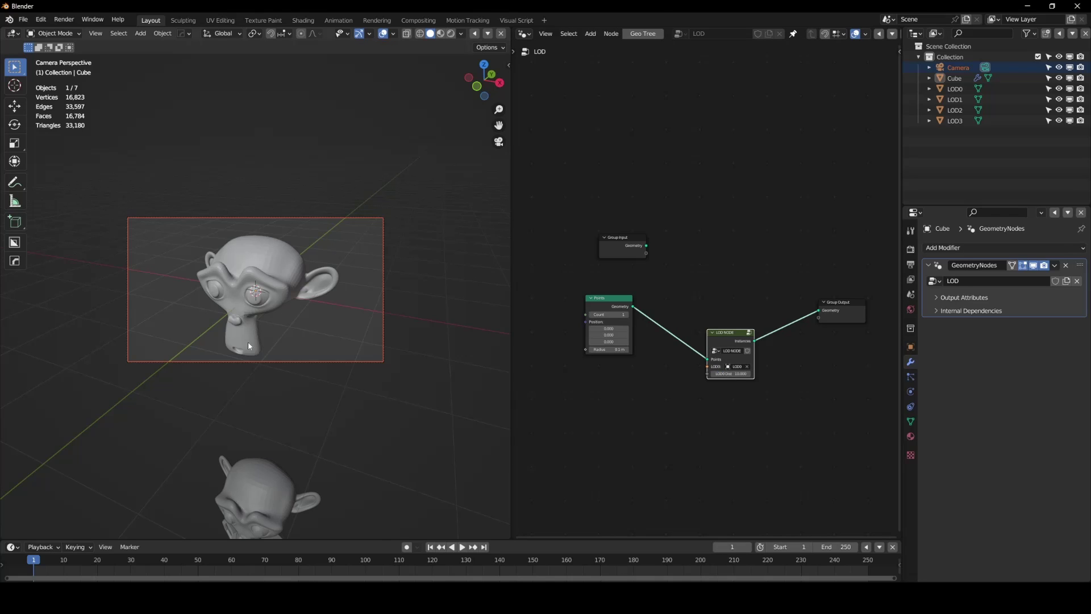
Fill the view with the camera frame and move the camera back along its local Z axis to test the distance cutoff
click(381, 314)
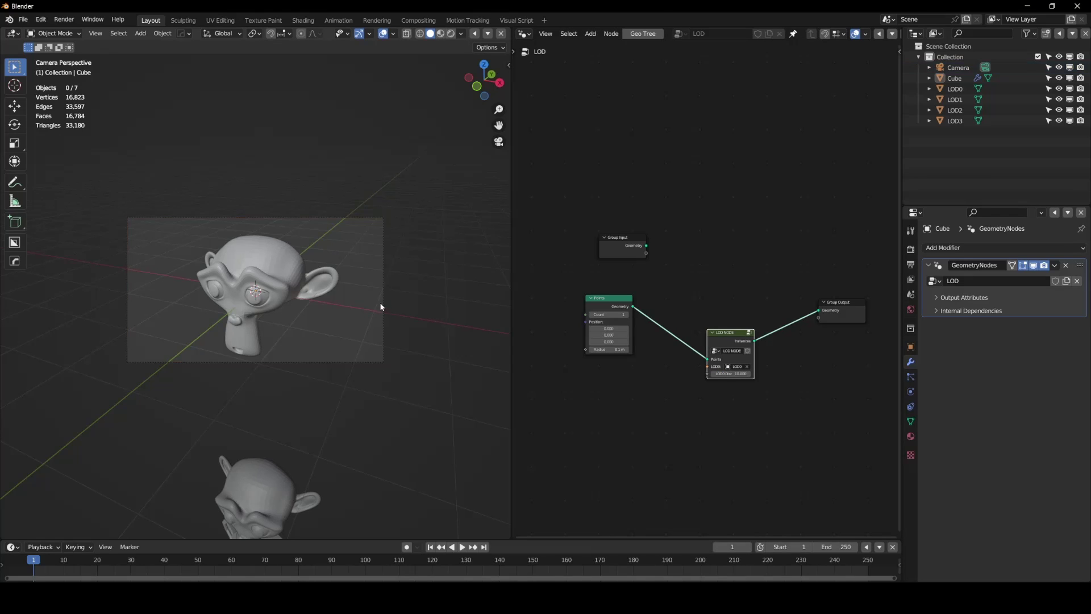
key(Home)
key(g)
key(z)
key(z)
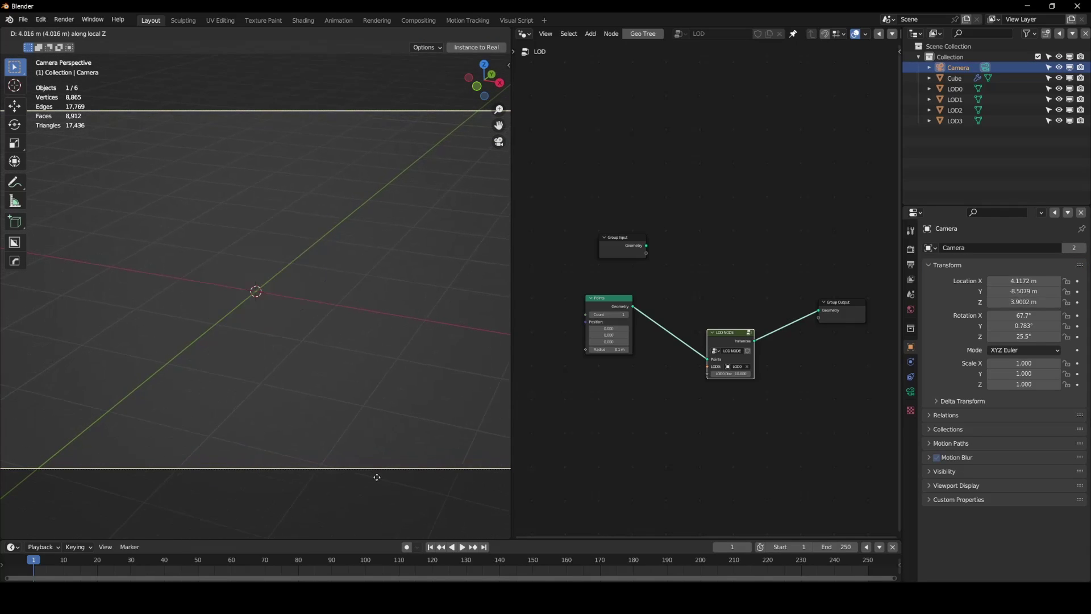
click(370, 472)
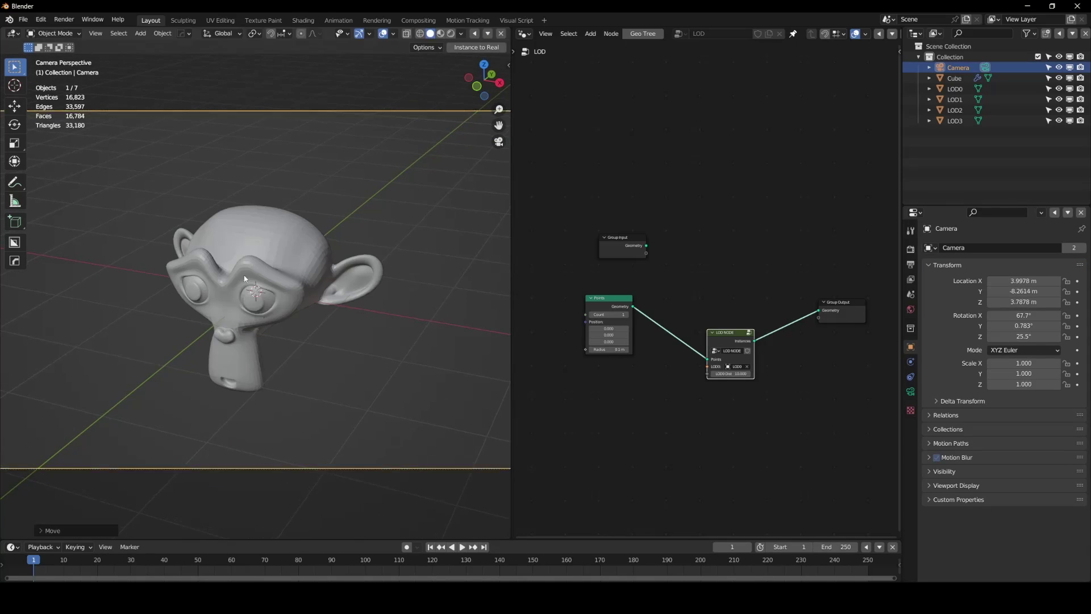
Inside LOD NODE, collapse the Greater Than and Delete Geometry nodes and duplicate Instance on Points below the original
click(306, 310)
key(Tab)
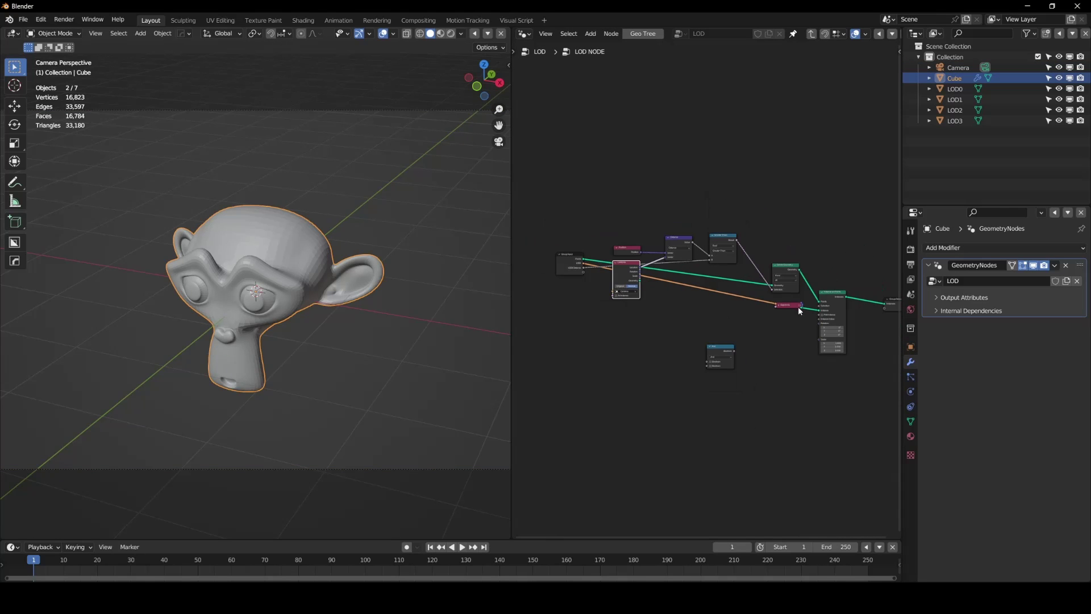
drag(833, 315, 836, 283)
key(shift+d)
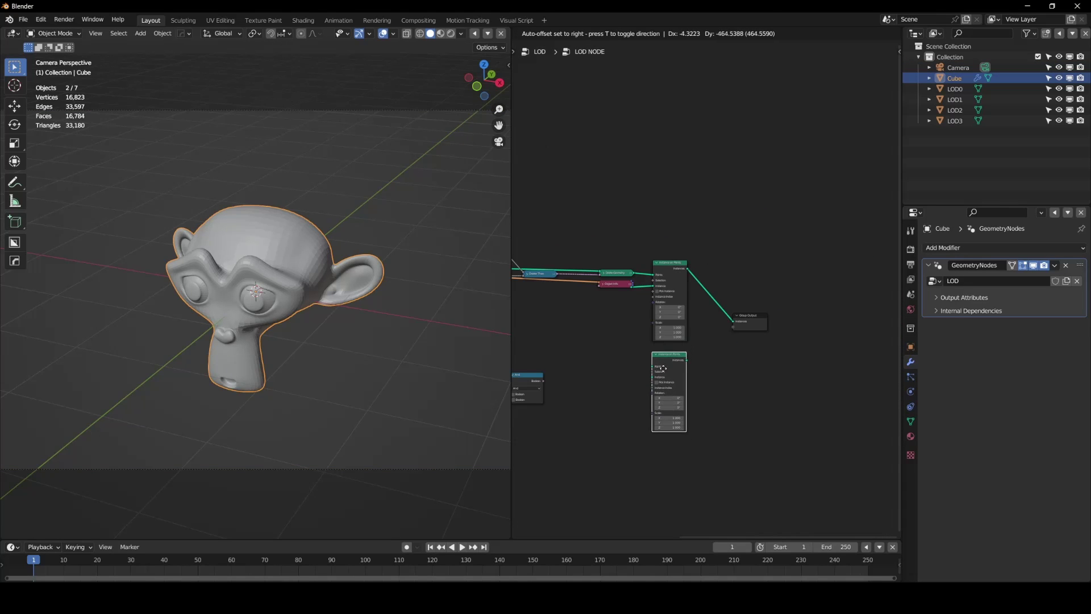
click(663, 368)
scroll(708, 362, up, 2)
middle_drag(708, 362, 725, 340)
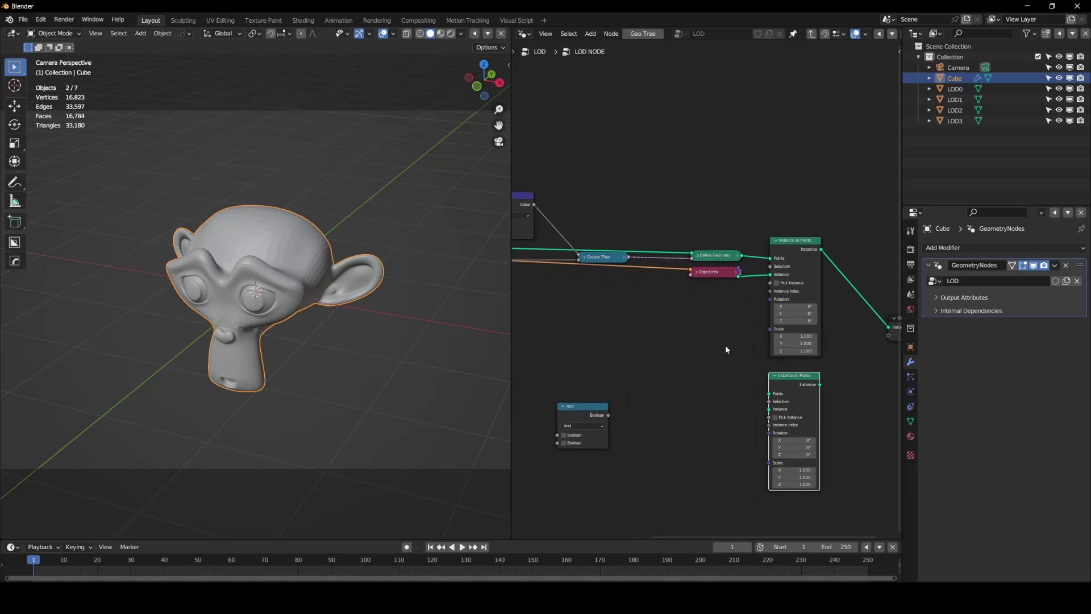
Duplicate the Object Info and Delete Geometry nodes beside the second Instance on Points and link them to its Instance and Points inputs
key(shift+d)
click(723, 397)
click(711, 254)
key(shift+d)
click(722, 368)
drag(751, 369, 769, 409)
Set the duplicated Object Info node's object to LOD1 and collapse the node
click(705, 395)
click(738, 447)
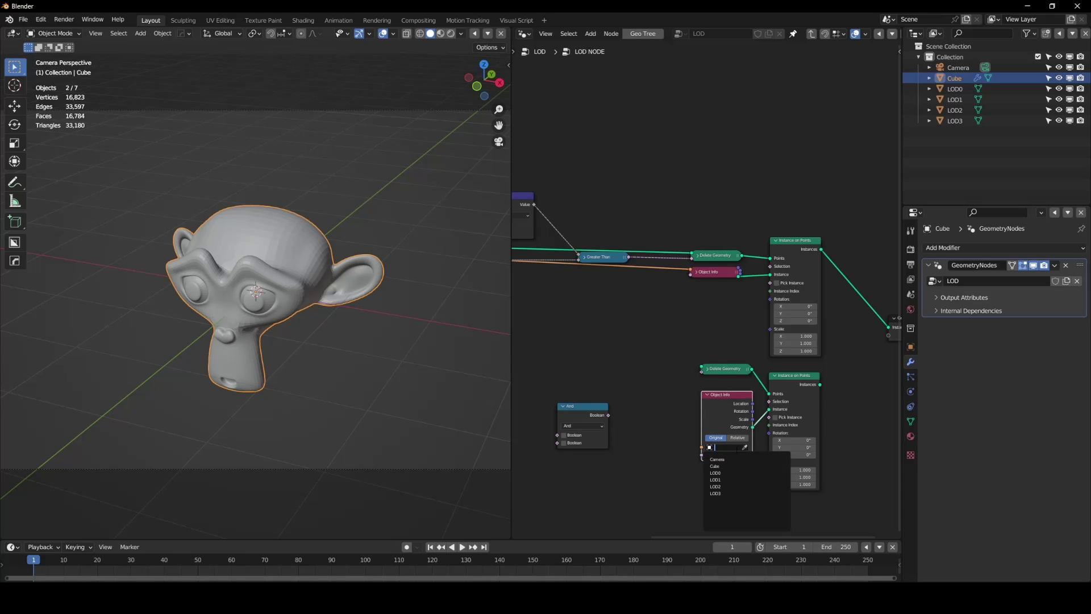
click(733, 480)
click(707, 396)
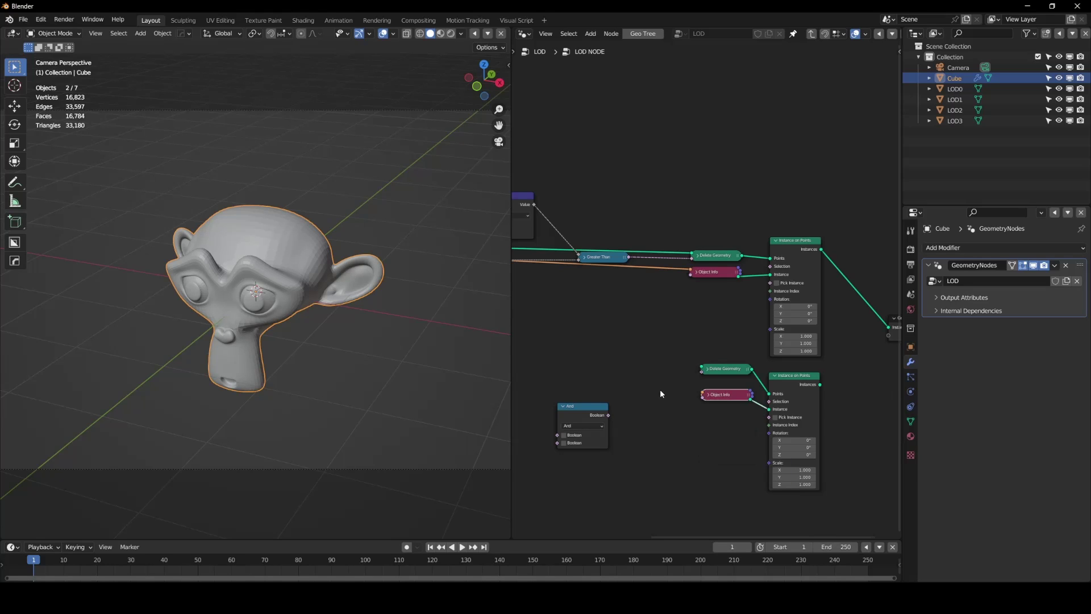
Expose the second Object Info node's object as a new group input
scroll(661, 392, down, 5)
middle_drag(683, 410, 816, 399)
drag(822, 381, 565, 295)
Place the new object input directly below LOD0 in the group's input list and rename it LOD1
key(n)
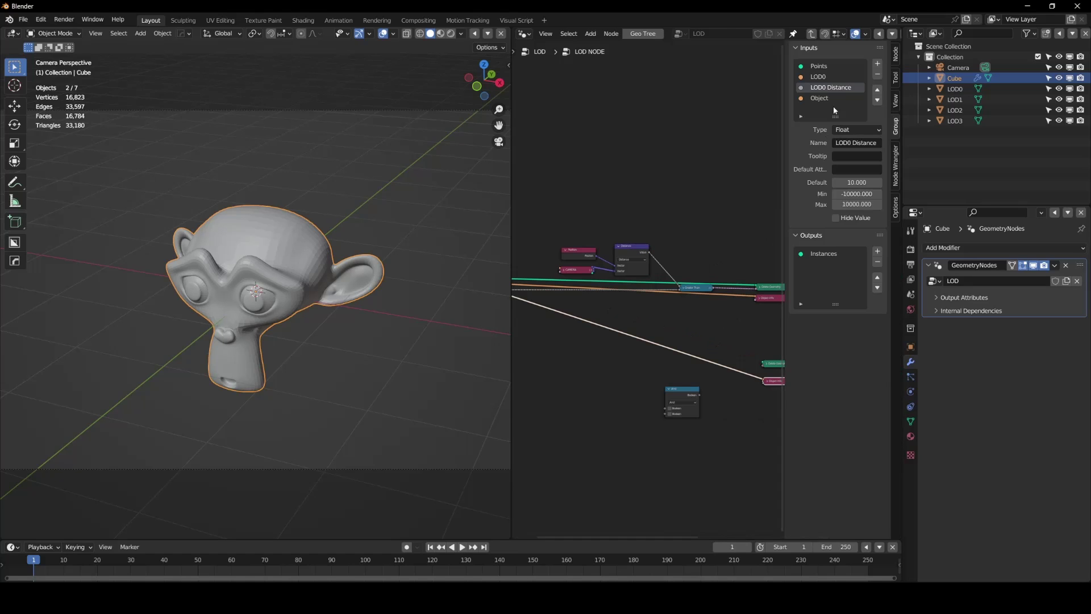
click(819, 97)
click(877, 90)
click(877, 89)
click(877, 100)
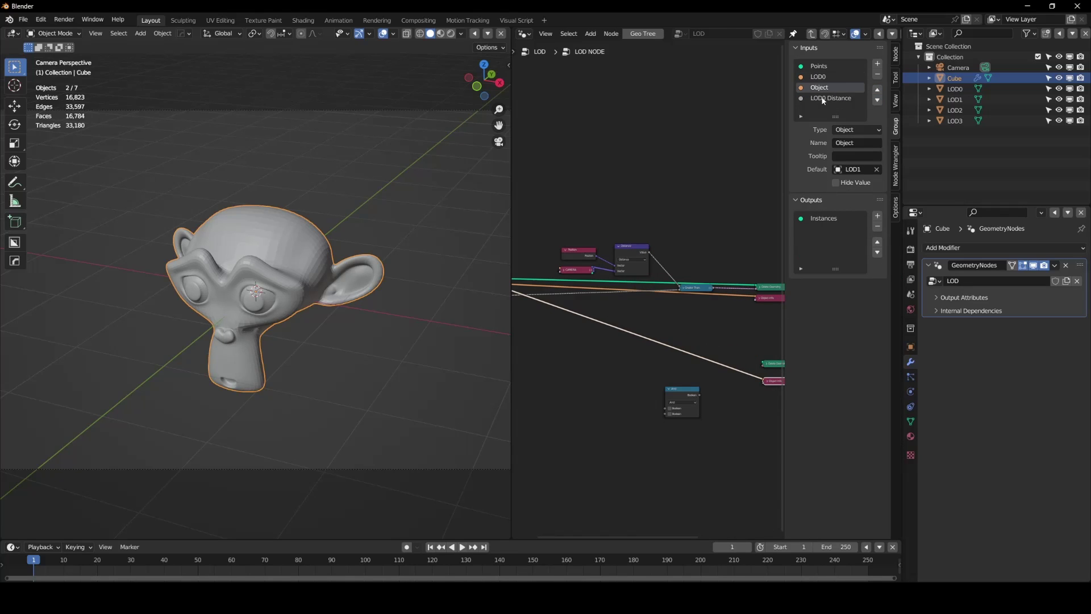
text(LOD1)
key(Return)
key(n)
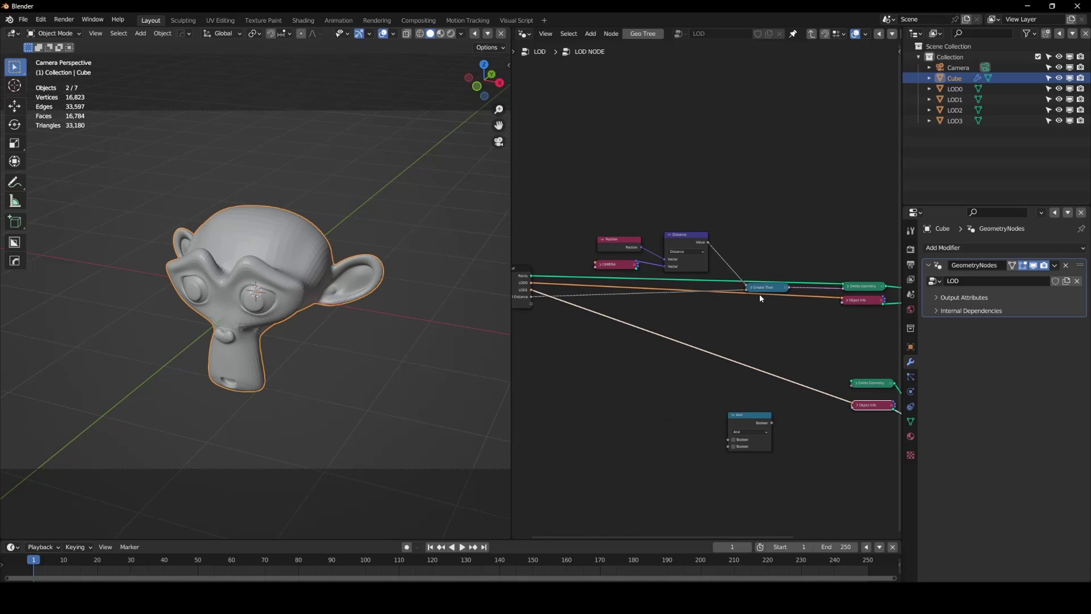
Duplicate the Greater Than node directly below the original, change the copy to Less Than and collapse it
mouse_move(762, 291)
mouse_down()
mouse_move(764, 250)
mouse_move(757, 292)
mouse_move(765, 281)
mouse_up()
scroll(762, 288, up, 2)
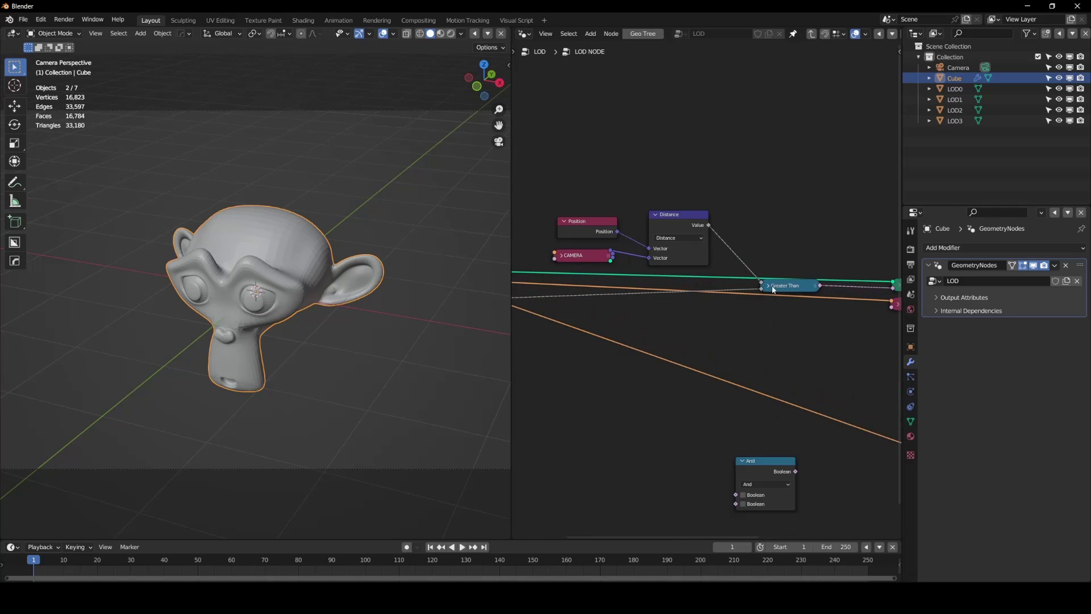
click(776, 287)
key(shift+d)
click(778, 320)
click(772, 319)
click(795, 354)
click(784, 362)
key(h)
Place the boolean And node beside Less Than, change its operation to Or and collapse it
middle_drag(784, 325, 665, 332)
drag(655, 487, 762, 355)
click(753, 359)
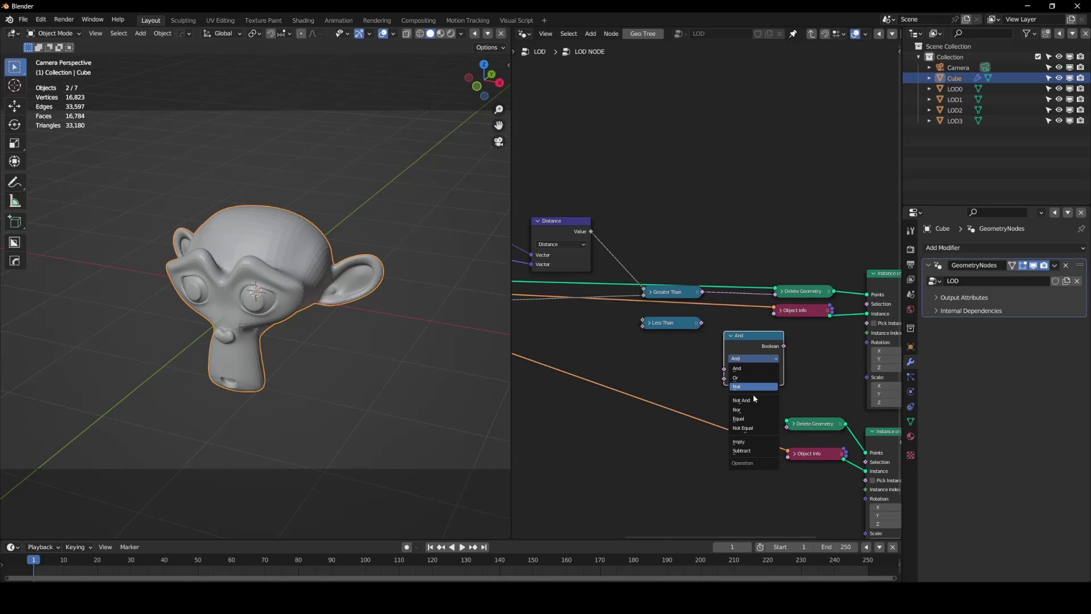
click(748, 377)
key(h)
drag(744, 337, 749, 355)
Examine the node chain from the Group Input through the distance comparisons to the two Instance on Points branches
middle_drag(673, 354, 716, 359)
scroll(716, 359, up, 2)
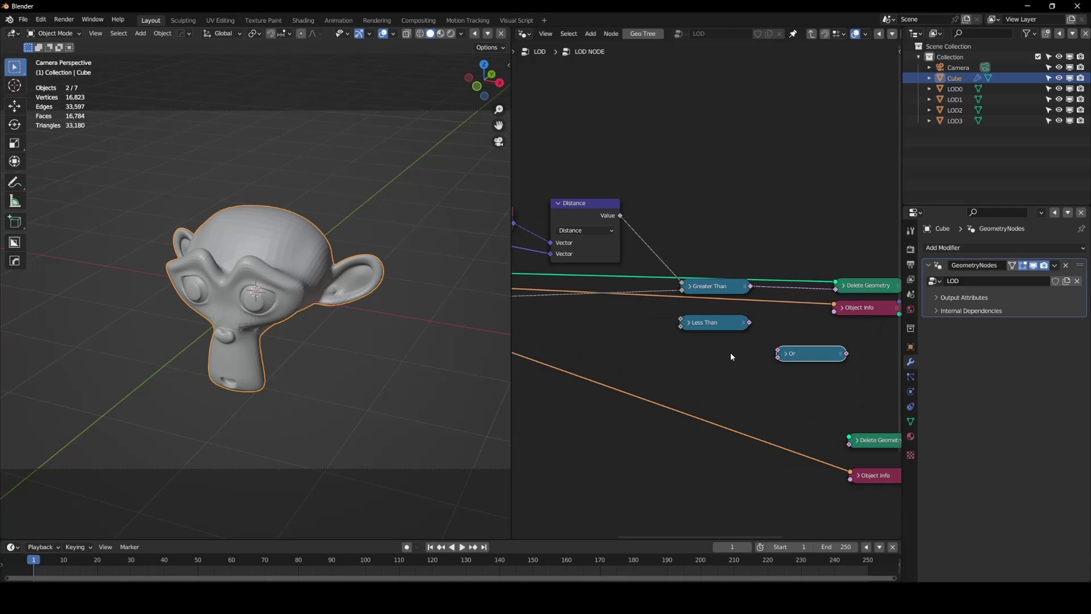
middle_drag(657, 310, 691, 314)
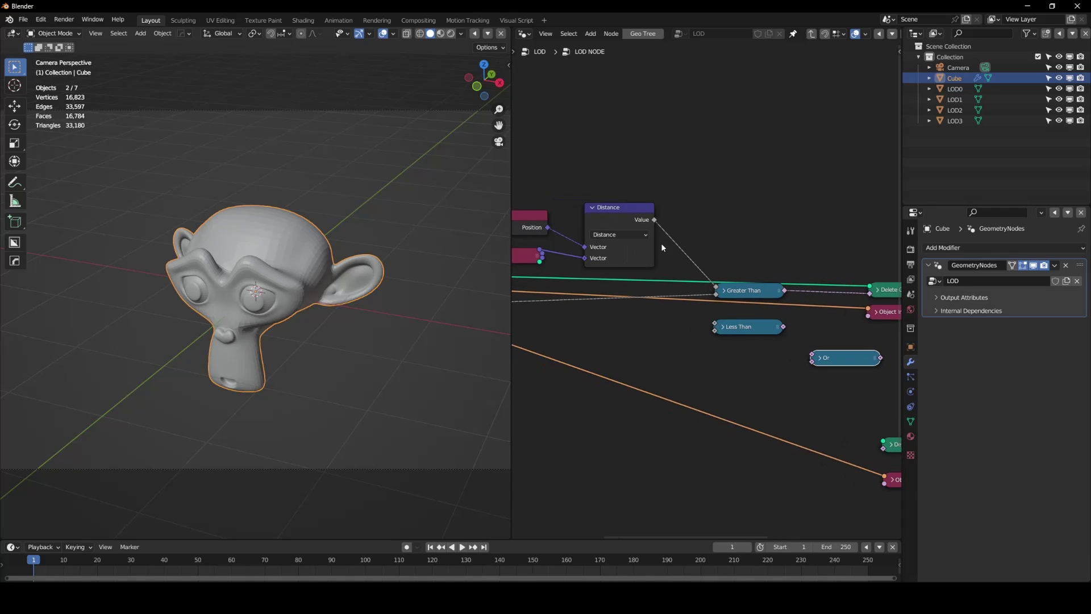
middle_drag(630, 284, 738, 303)
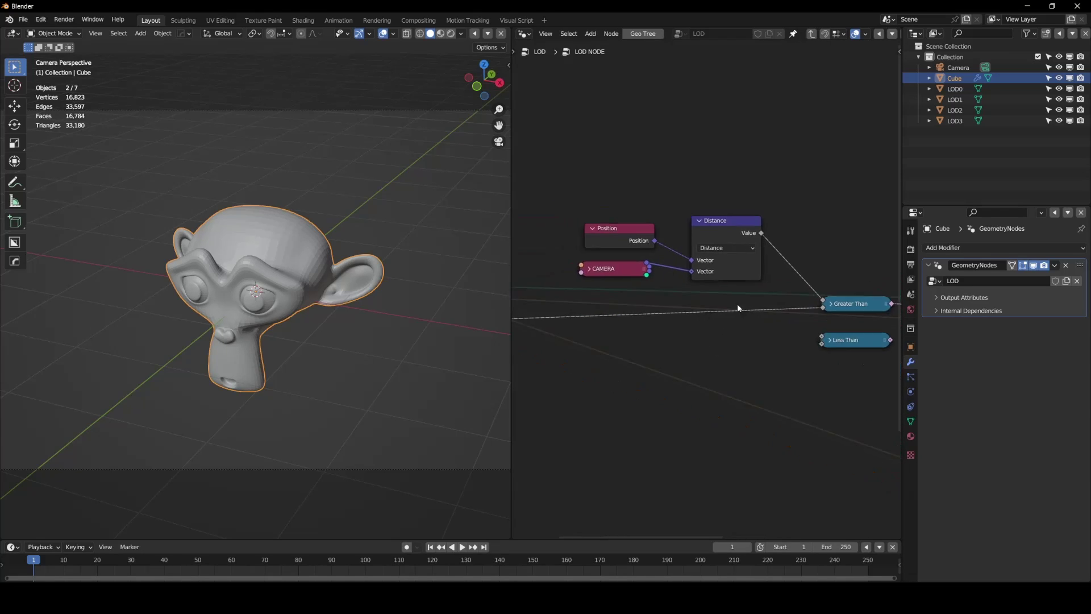
scroll(732, 305, down, 3)
scroll(657, 323, up, 2)
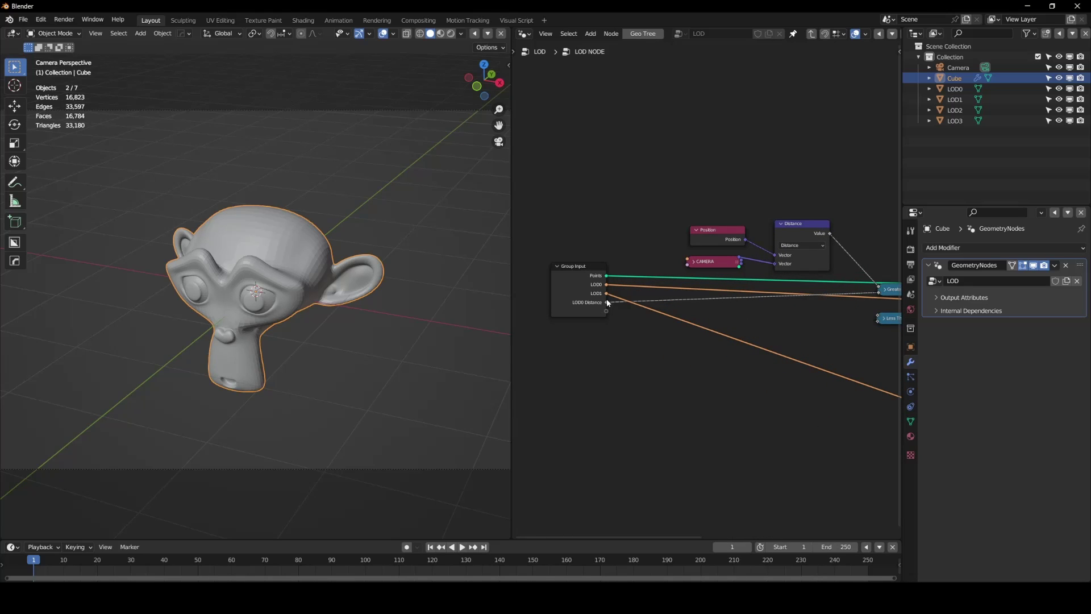
middle_drag(813, 389, 624, 382)
scroll(574, 387, down, 3)
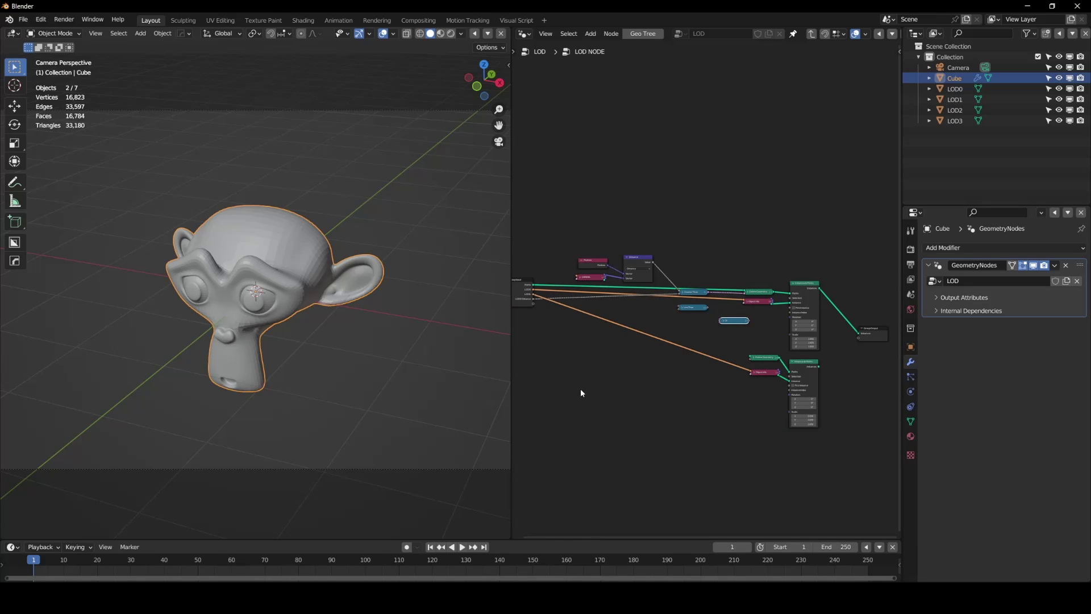
scroll(570, 380, up, 4)
middle_drag(622, 358, 657, 364)
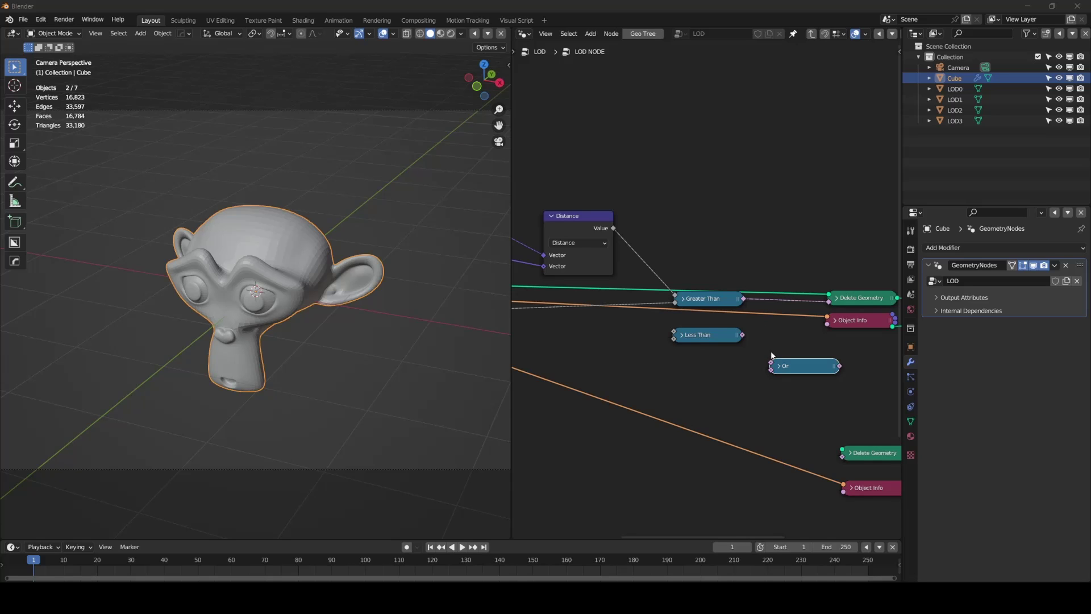
Duplicate Greater Than below Less Than and link both comparison nodes to the inputs of Or
scroll(770, 350, up, 2)
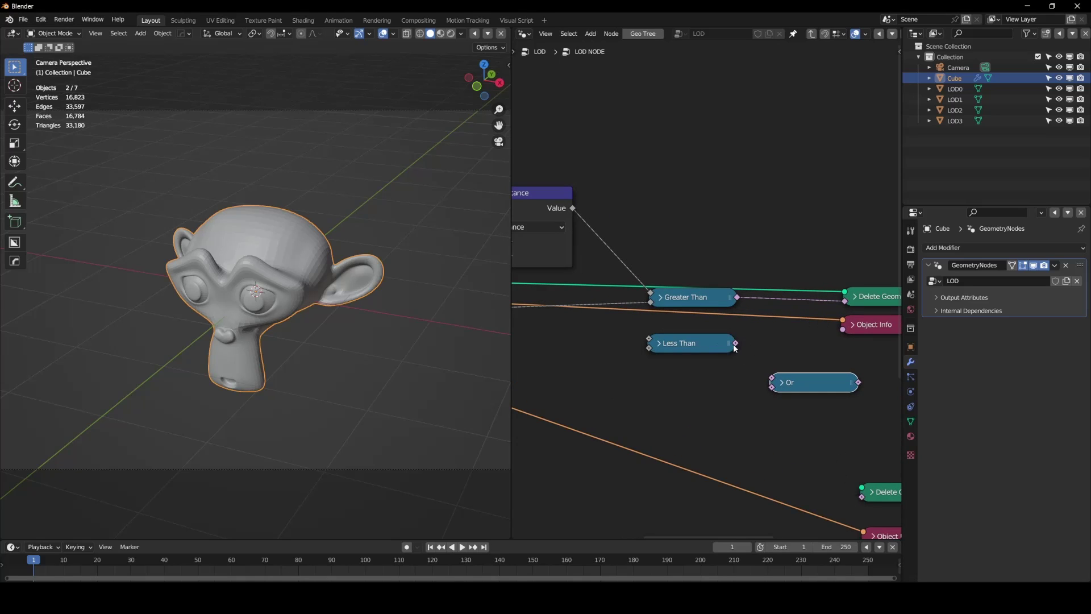
click(718, 343)
click(696, 297)
key(shift+d)
click(728, 394)
drag(755, 386, 768, 390)
drag(735, 343, 808, 375)
Feed Or into the second Delete Geometry's Selection and the group's Points into its Geometry, keeping the node collapsed
middle_drag(806, 389, 634, 307)
key(h)
key(h)
drag(675, 299, 682, 419)
scroll(708, 405, down, 7)
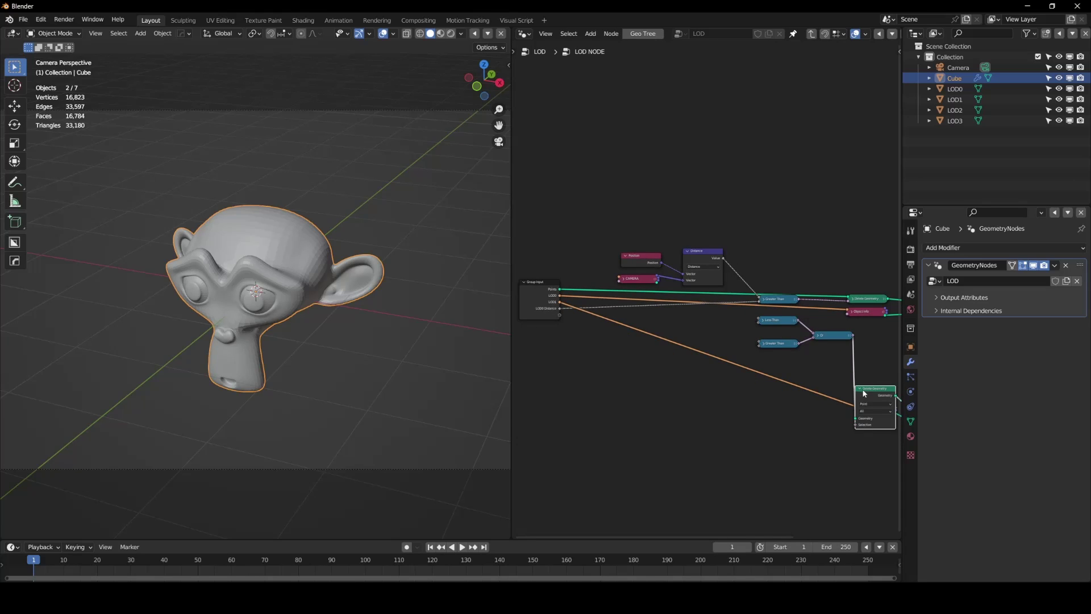
click(866, 389)
key(h)
drag(858, 392, 560, 290)
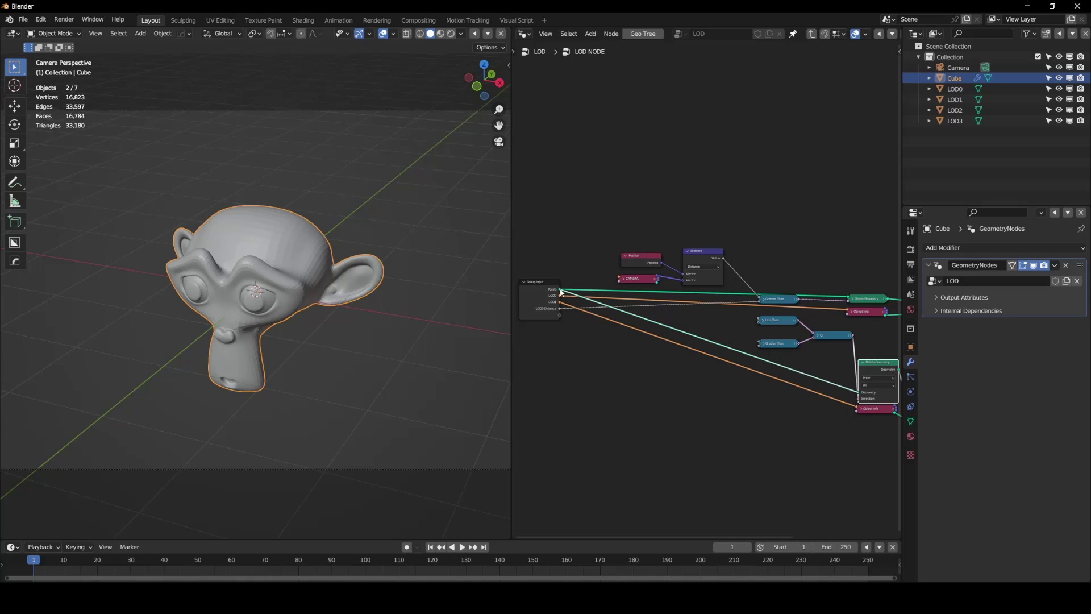
click(863, 362)
drag(868, 363, 865, 388)
Link the Distance value to Less Than and the second Greater Than, and use LOD0 Distance as the Less Than threshold
scroll(784, 381, up, 5)
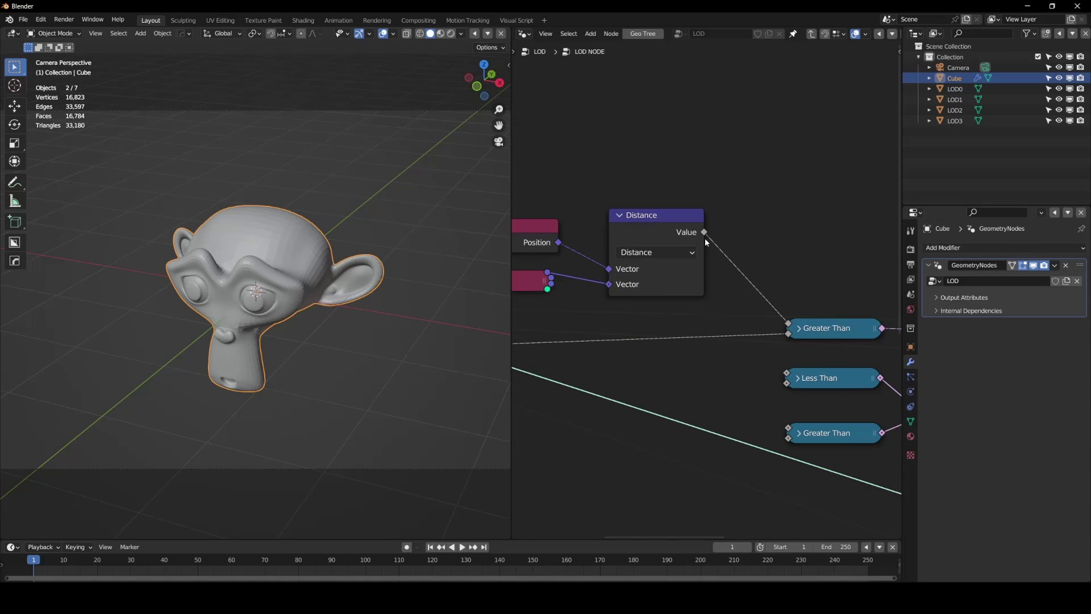
drag(704, 232, 787, 374)
drag(704, 232, 787, 428)
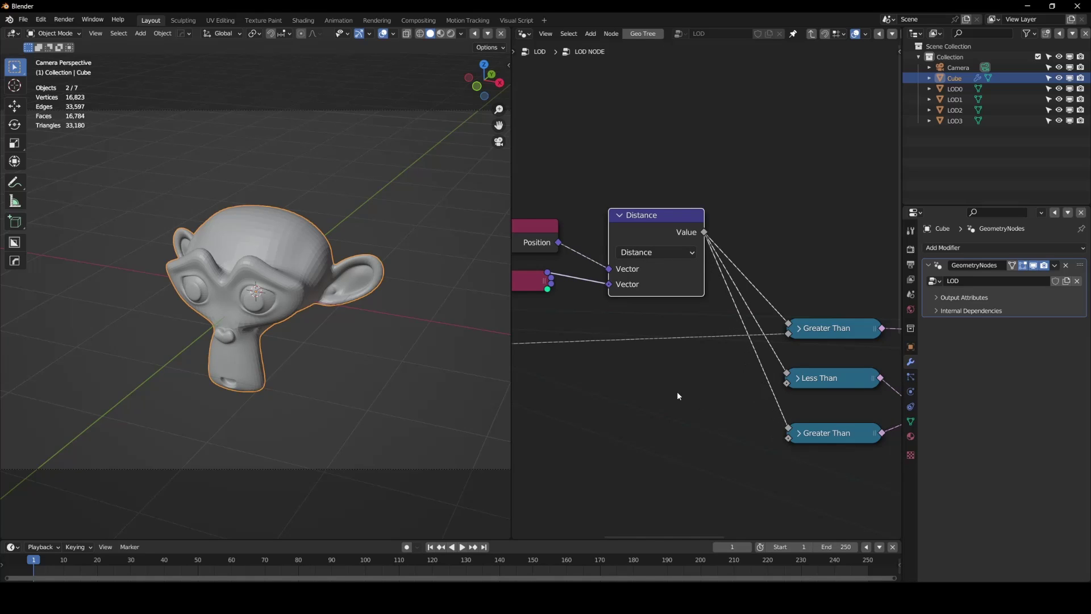
scroll(677, 392, down, 4)
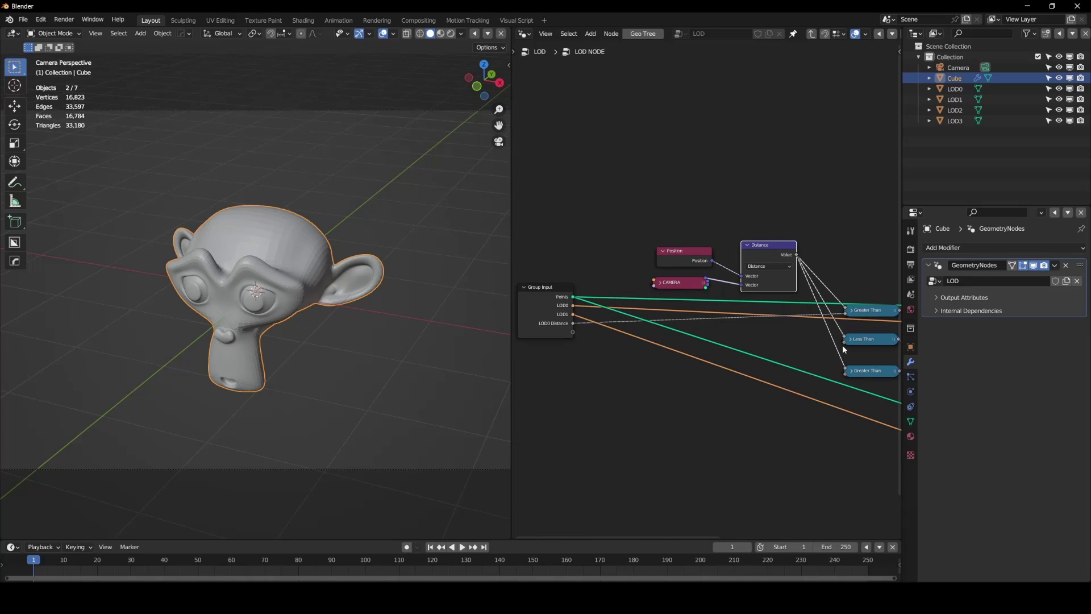
drag(846, 343, 574, 322)
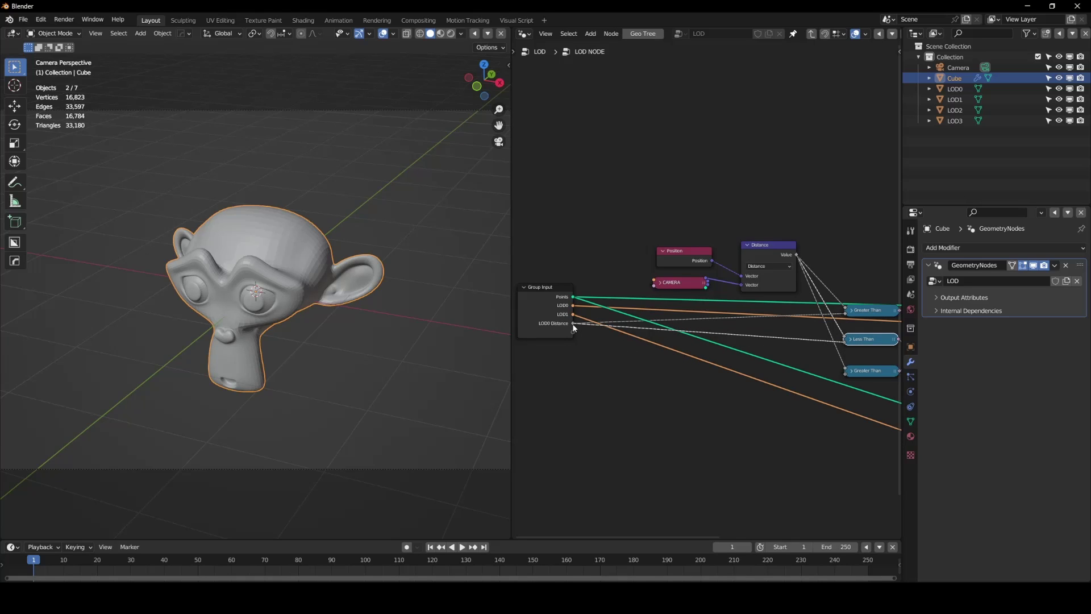
Expose the second Greater Than node's threshold as a new group input
scroll(565, 329, up, 5)
middle_drag(565, 330, 745, 335)
scroll(704, 390, up, 7)
scroll(704, 390, down, 14)
scroll(632, 377, down, 4)
middle_drag(825, 393, 732, 396)
scroll(732, 396, up, 4)
click(858, 405)
drag(859, 405, 588, 364)
Rename the new threshold group input to LOD1 Distance
key(n)
click(853, 108)
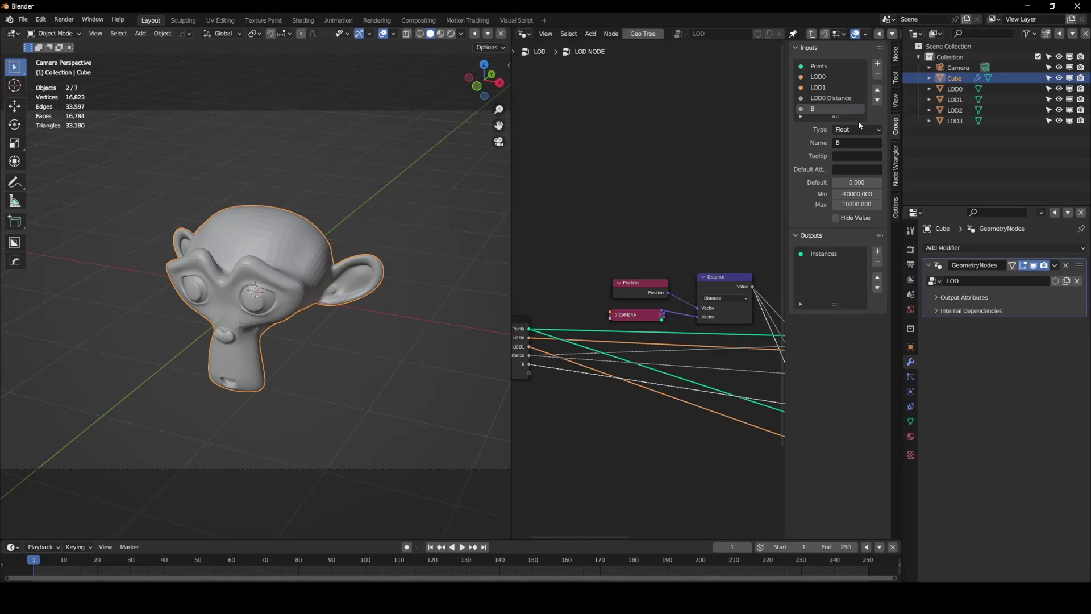
click(850, 143)
text(LOD1 Distance)
key(Return)
key(n)
Combine both Instance on Points outputs in a Join Geometry node feeding the Group Output, and space the nodes apart
middle_drag(813, 357, 545, 326)
middle_drag(802, 444, 739, 395)
scroll(796, 386, down, 1)
middle_drag(803, 385, 739, 383)
ctrl+shift+right_drag(708, 373, 705, 321)
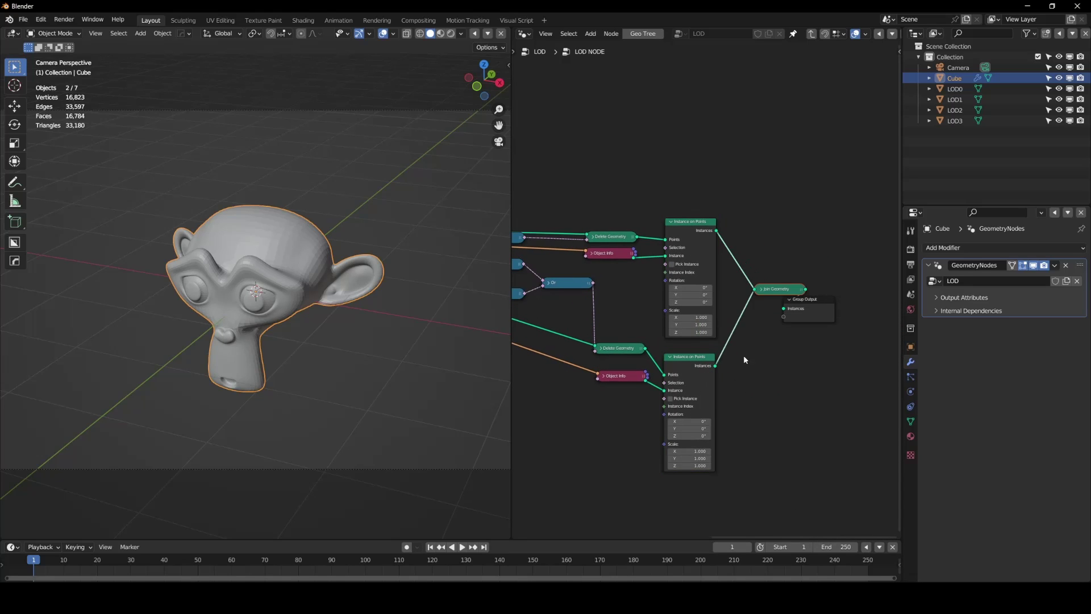
drag(826, 312, 874, 291)
click(744, 289)
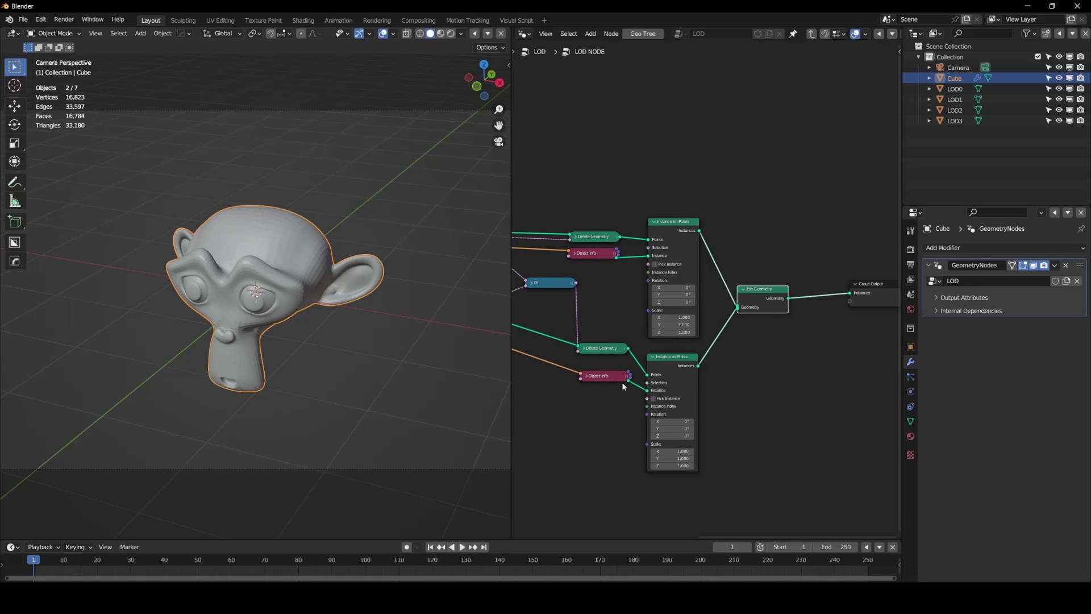
Select the camera and move it slightly along its local Z axis to test the LOD0 cutoff
middle_drag(615, 385, 698, 383)
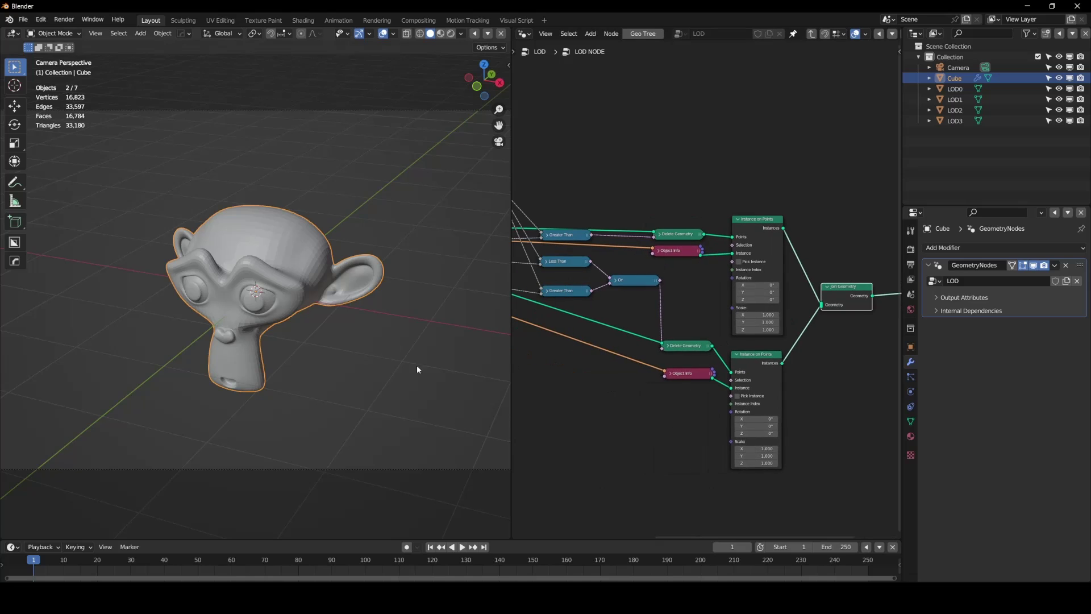
click(412, 468)
key(g)
key(z)
key(z)
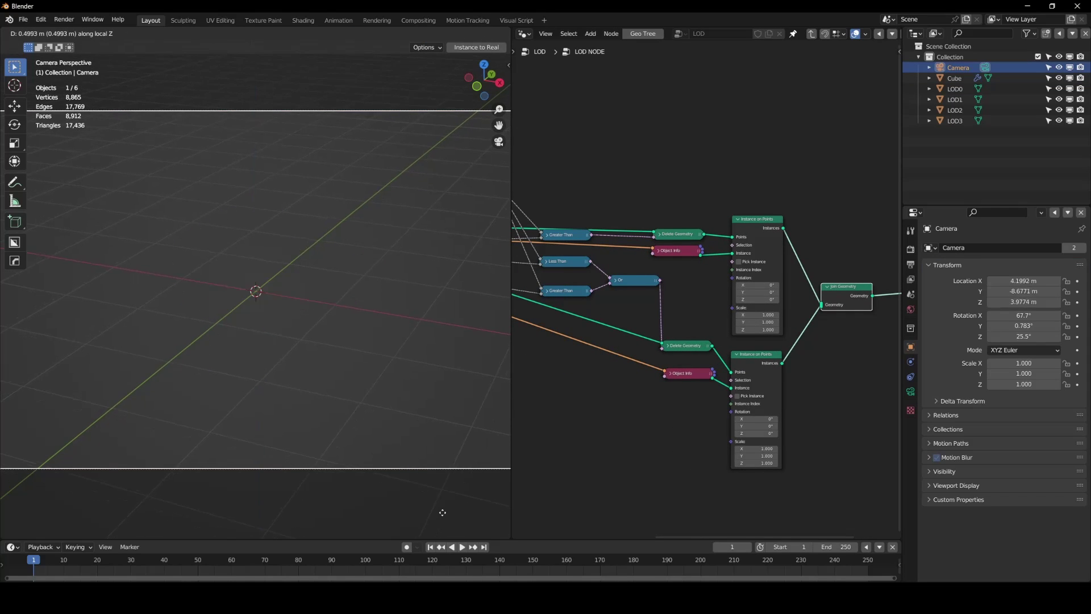
click(423, 481)
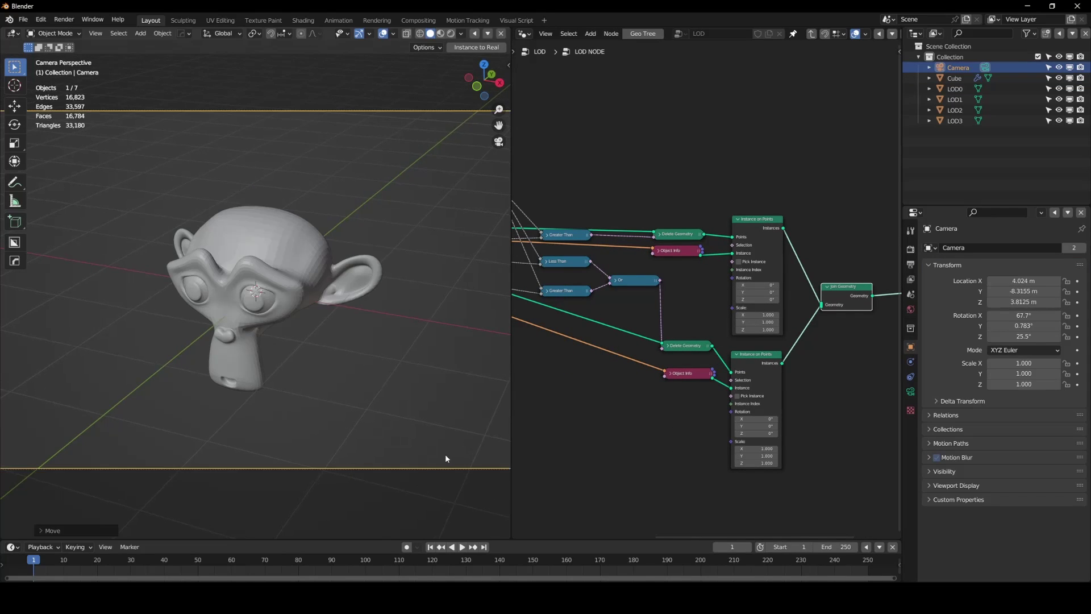
Leave the group and set LOD1 Distance on the LOD NODE node to 15
key(Tab)
scroll(721, 407, up, 2)
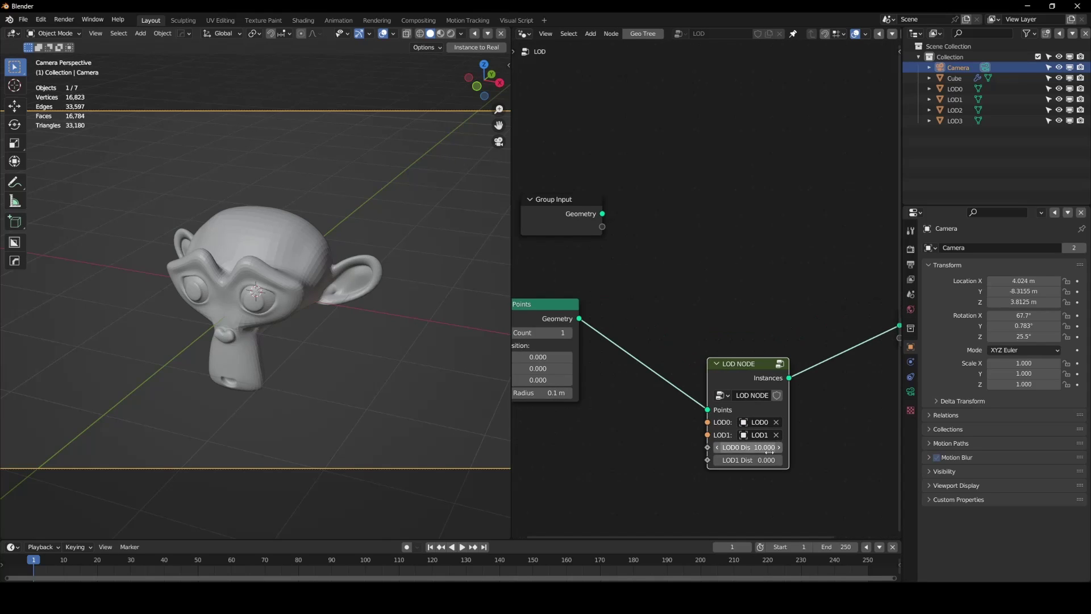
click(750, 460)
text(145)
key(Return)
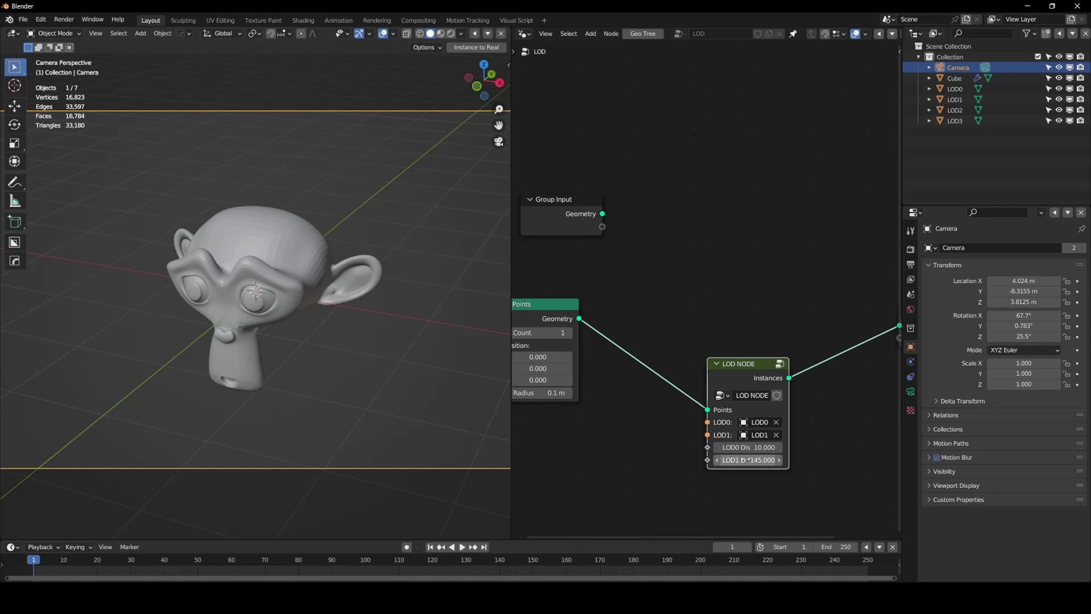
click(741, 459)
text(15)
key(Return)
Inside the LOD NODE group, set the default value of the LOD1 Distance input to 15
key(Tab)
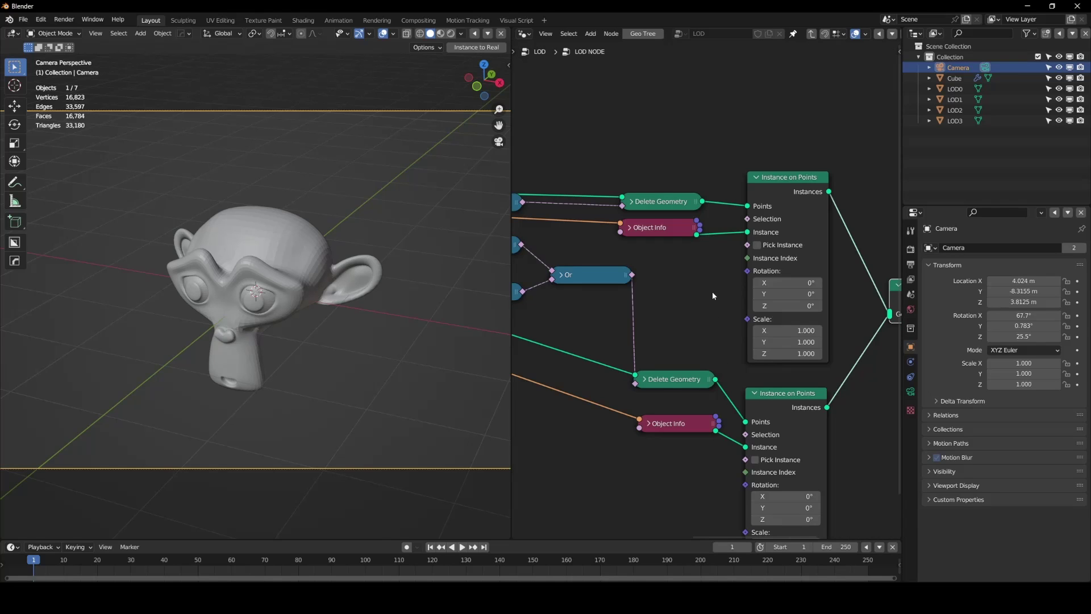
key(n)
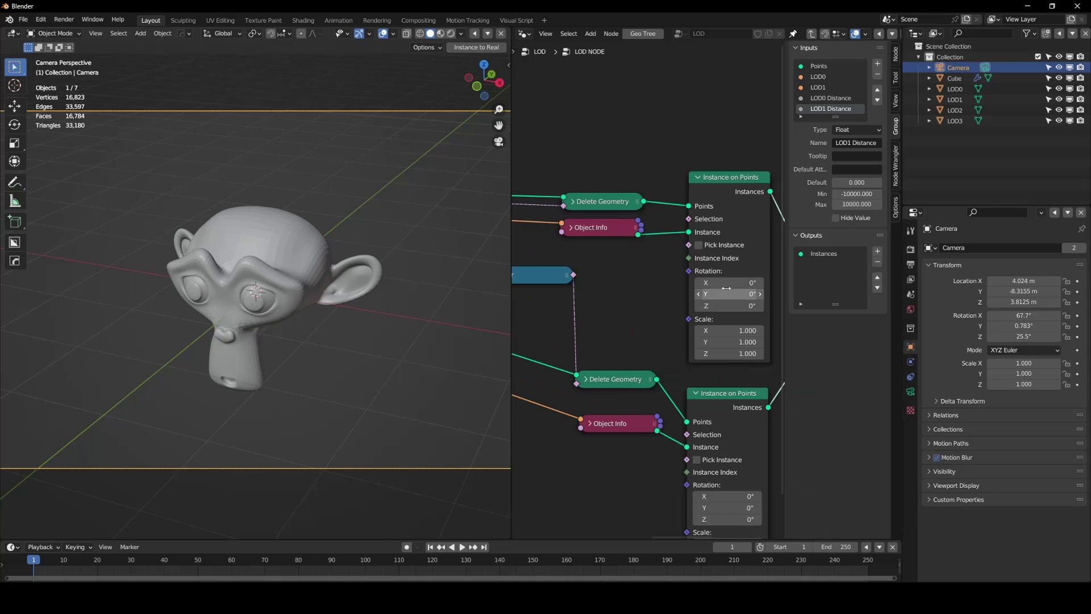
click(856, 183)
text(15)
key(Return)
key(n)
Move the camera back along its local Z axis to test the switch from LOD0 to LOD1
key(g)
key(z)
key(z)
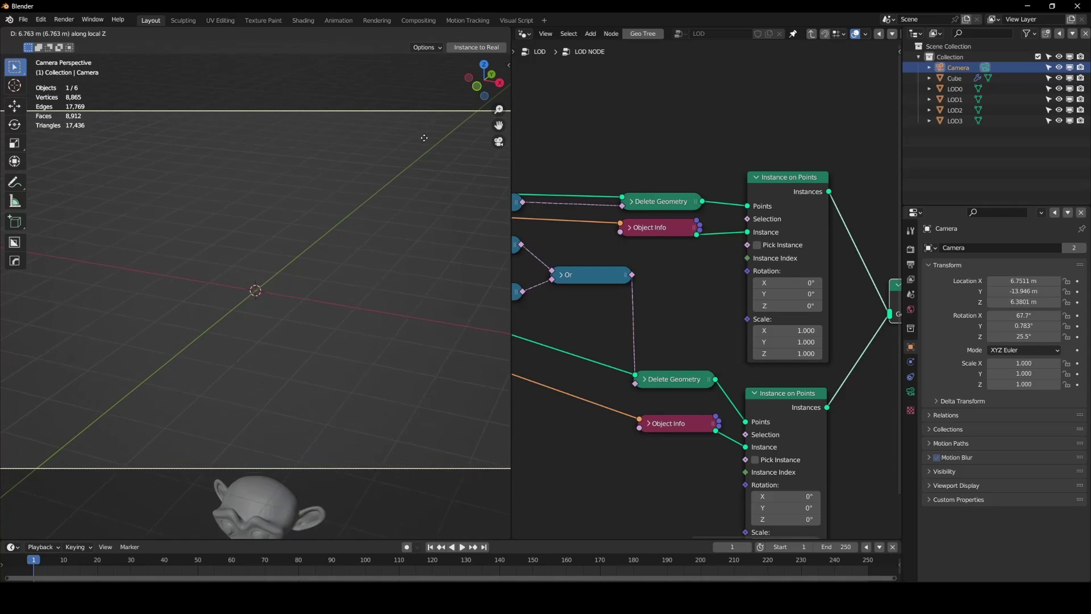
click(744, 334)
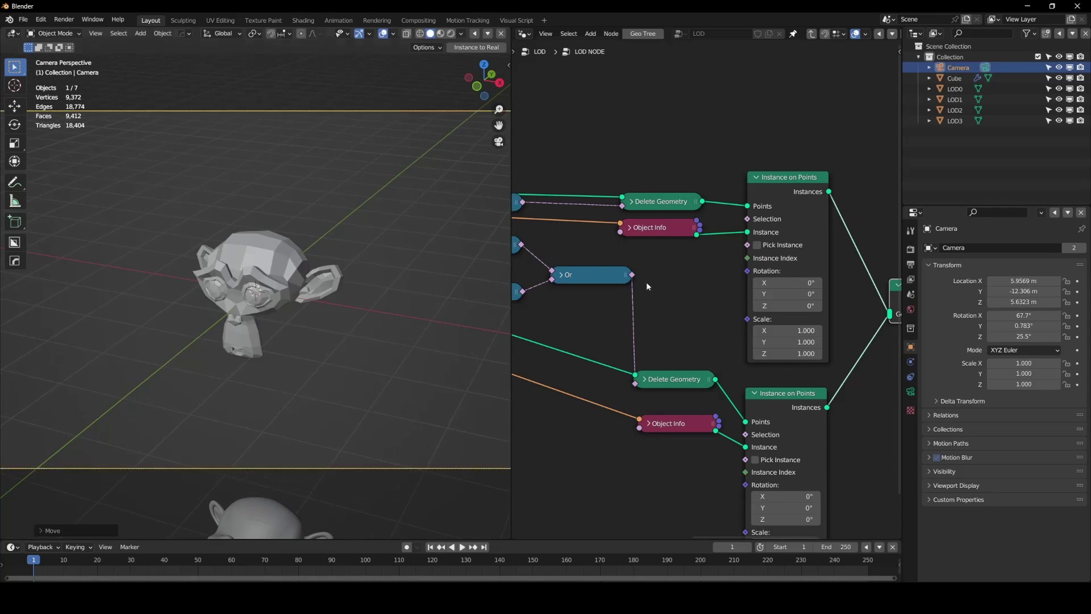
Select the LOD1 object, leave the LOD NODE group and enter it again
scroll(752, 374, down, 6)
middle_drag(752, 374, 773, 325)
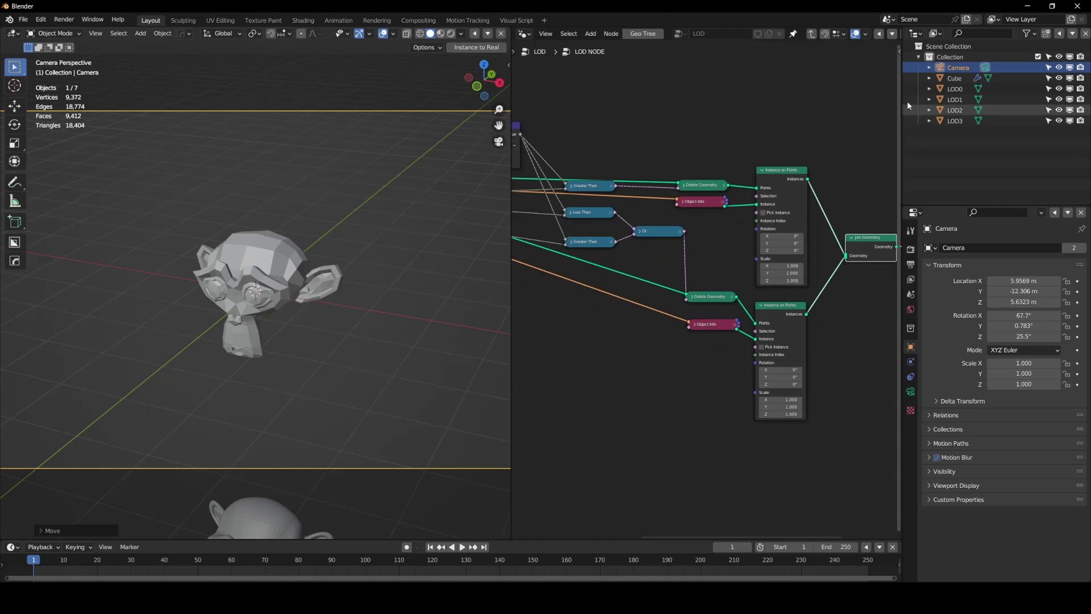
click(955, 100)
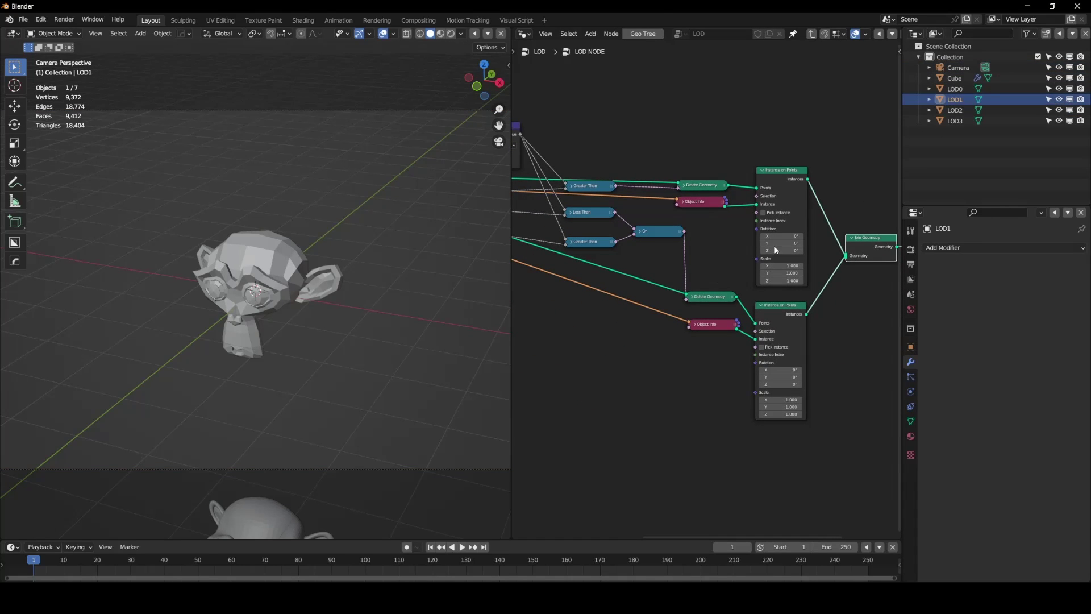
key(Tab)
key(Tab)
Duplicate the second Instance on Points node and place the copy directly below it
middle_drag(789, 351, 738, 196)
click(759, 291)
key(shift+d)
click(706, 311)
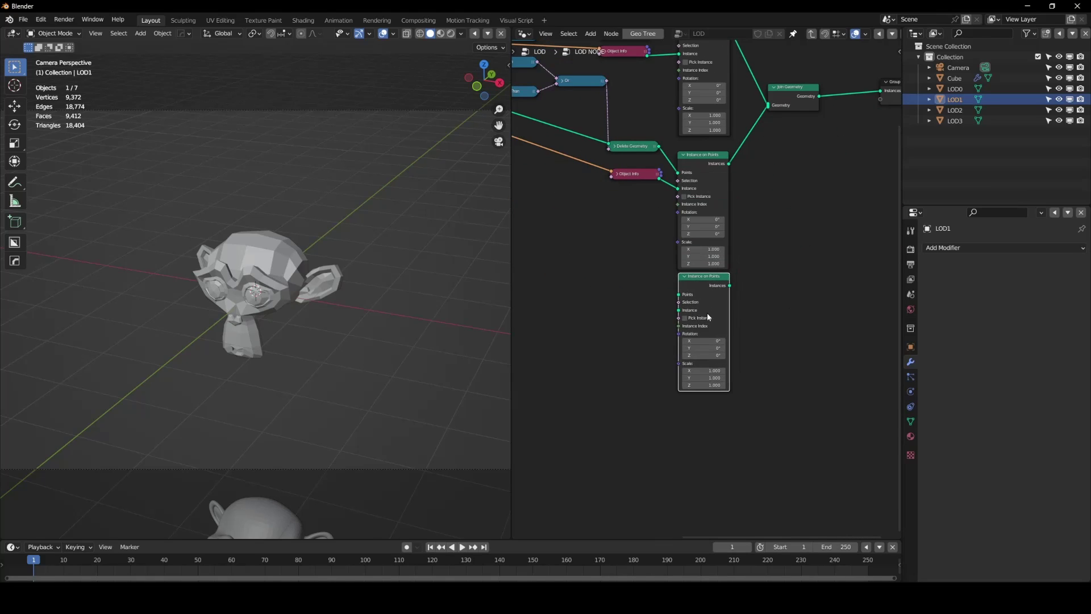
Duplicate the second branch's Delete Geometry and Object Info nodes and place the copies beside the third Instance on Points node
middle_drag(658, 256, 739, 274)
scroll(739, 274, up, 2)
drag(732, 230, 696, 149)
key(shift+d)
click(710, 320)
scroll(732, 321, up, 1)
scroll(745, 324, up, 1)
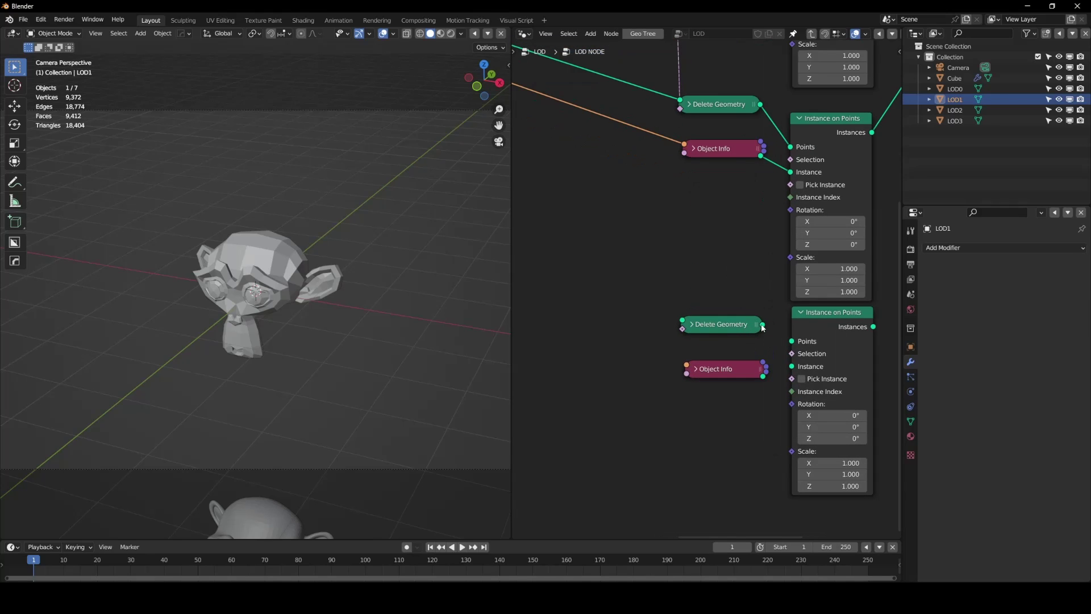
Connect the new Delete Geometry to Points and the new Object Info geometry to Instance, with LOD2 as its object
drag(762, 324, 784, 341)
drag(763, 376, 791, 366)
click(693, 368)
click(736, 452)
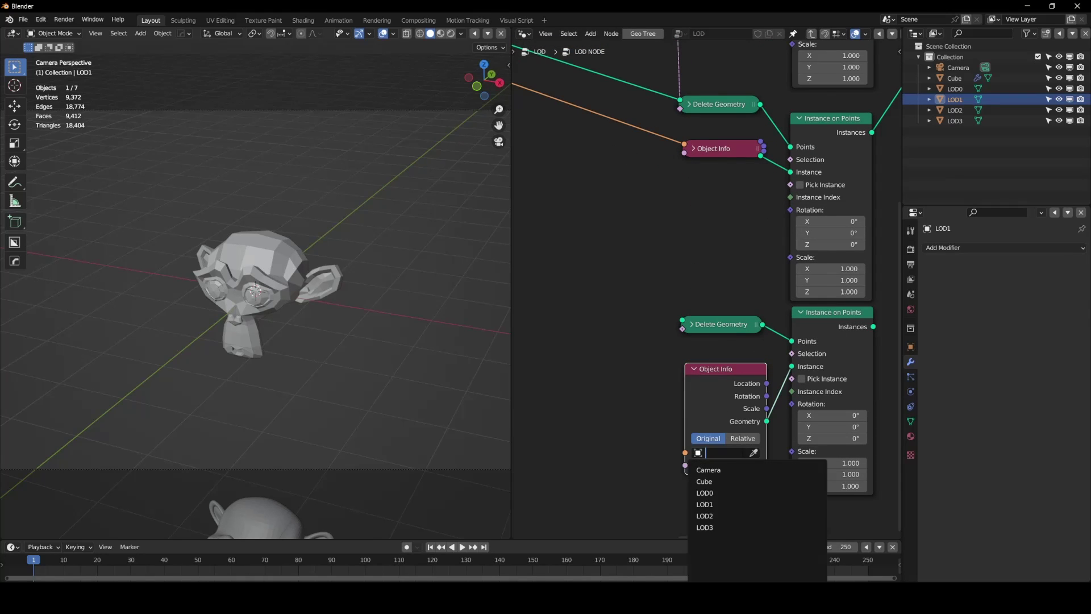
click(735, 507)
click(693, 369)
Expose the new Object Info's object as a group input, place it after LOD1 and name it LOD2
scroll(639, 350, down, 4)
middle_drag(618, 318, 826, 418)
scroll(830, 389, down, 2)
drag(852, 399, 596, 232)
key(n)
click(821, 109)
click(877, 89)
click(877, 89)
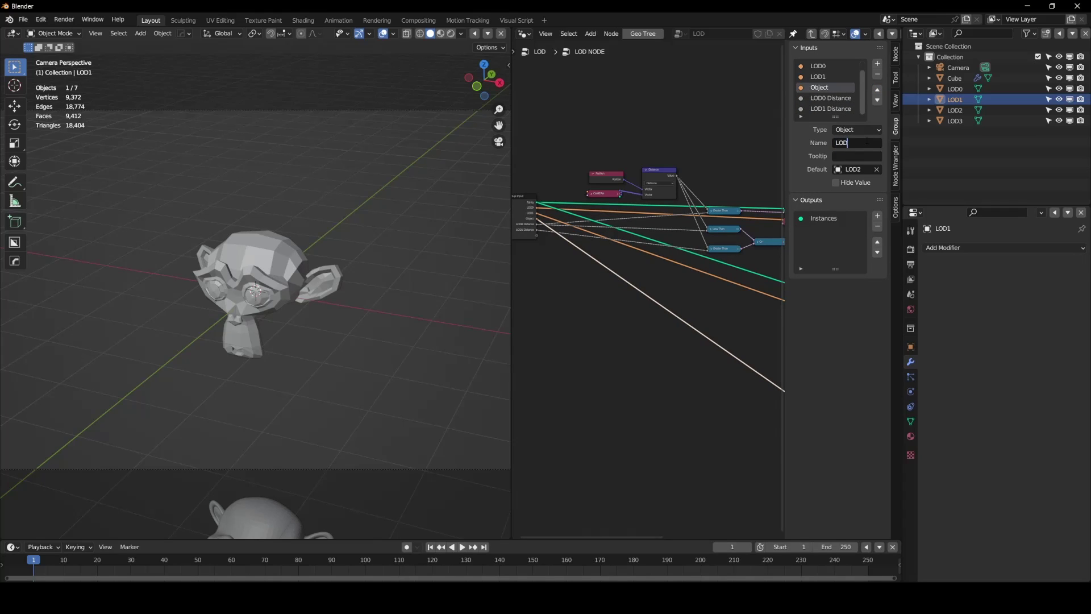
key(n)
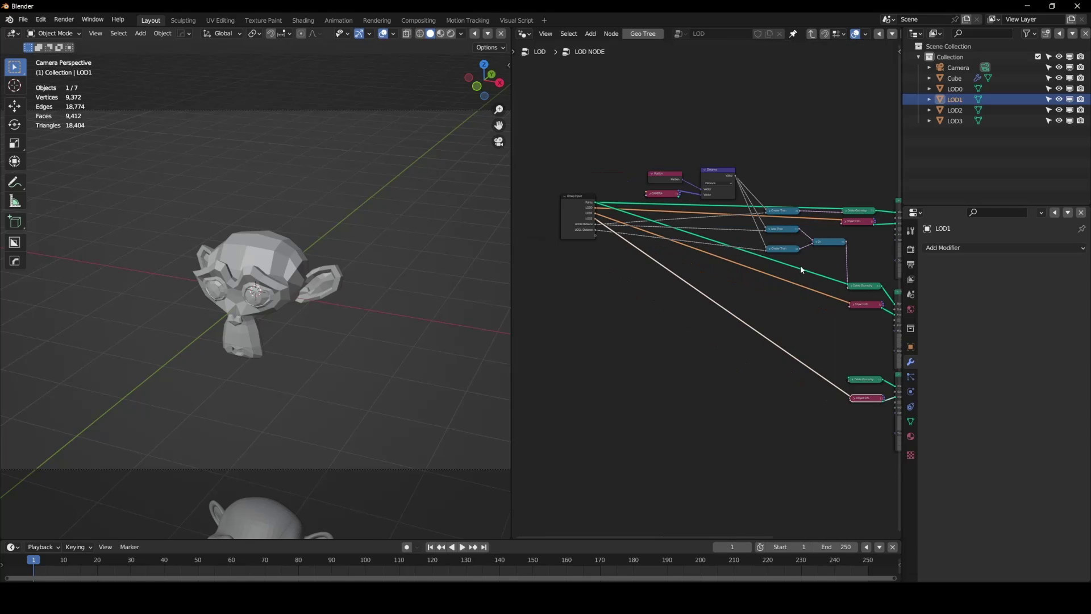
Connect the group's Points input to the third branch's Delete Geometry node
scroll(800, 265, up, 2)
middle_drag(830, 294, 741, 253)
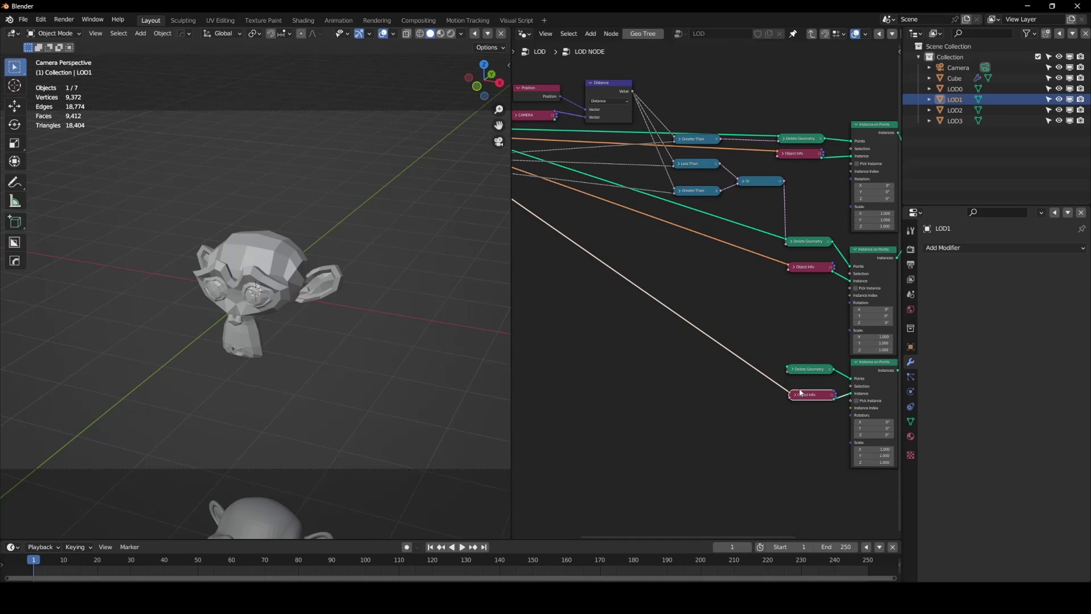
middle_drag(752, 298, 806, 328)
scroll(846, 357, down, 3)
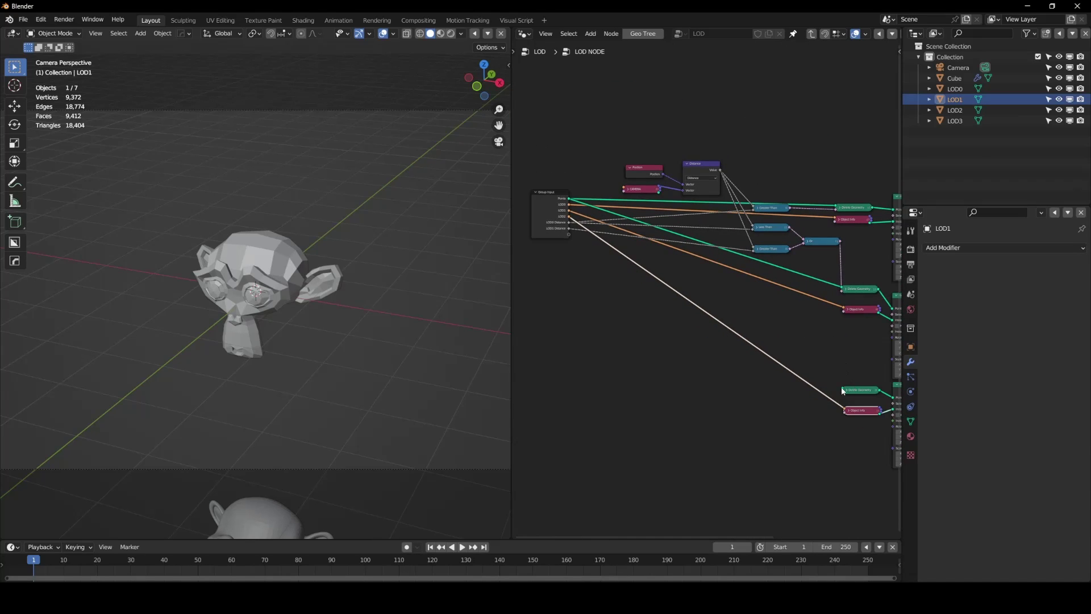
scroll(778, 392, up, 2)
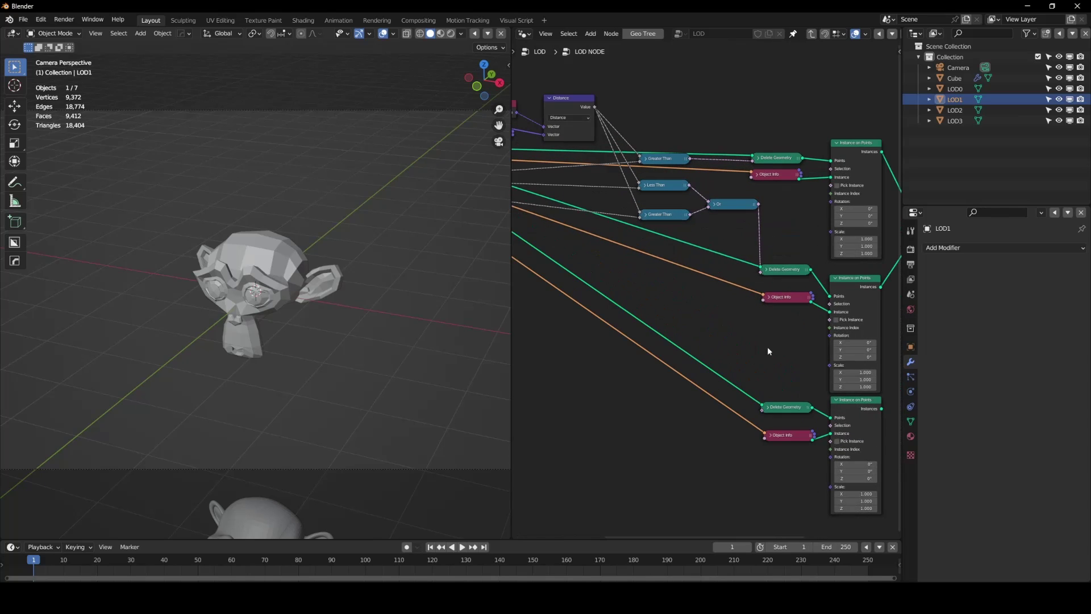
Duplicate the Less Than, Greater Than and Or nodes together and place the copies below the originals
drag(662, 202, 676, 187)
key(shift+d)
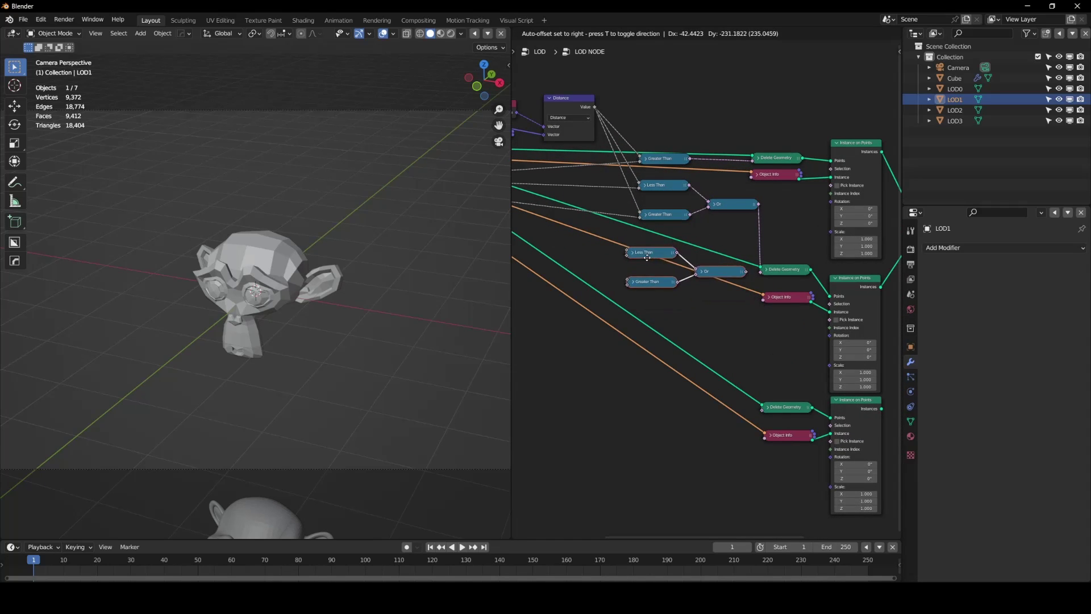
click(647, 258)
scroll(728, 287, up, 1)
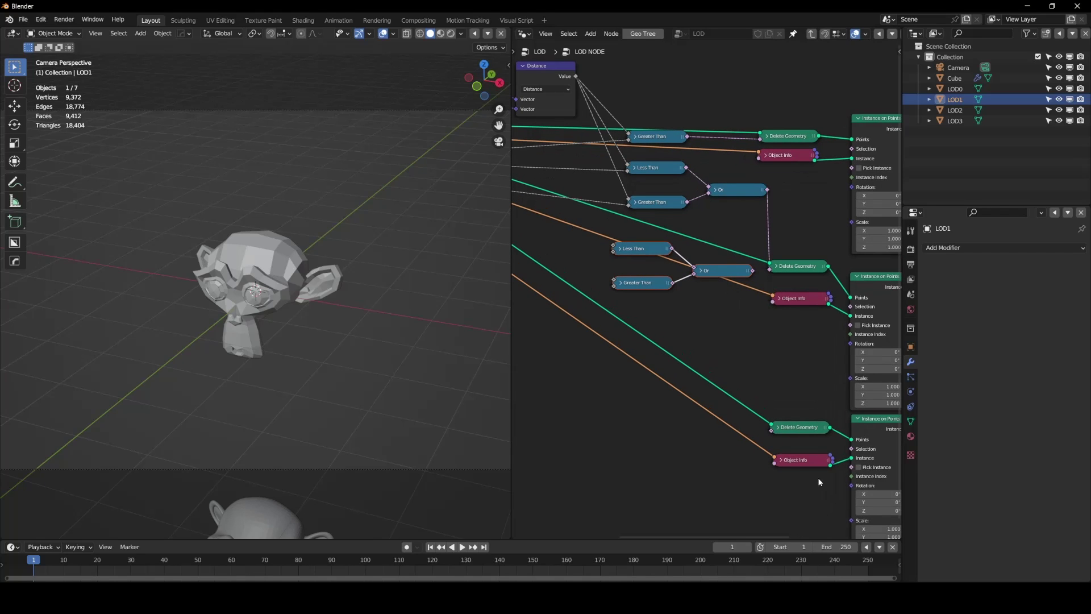
Collapse the first two Instance on Points nodes and move the third branch's nodes up closer to the second branch
click(856, 276)
middle_drag(852, 276, 718, 310)
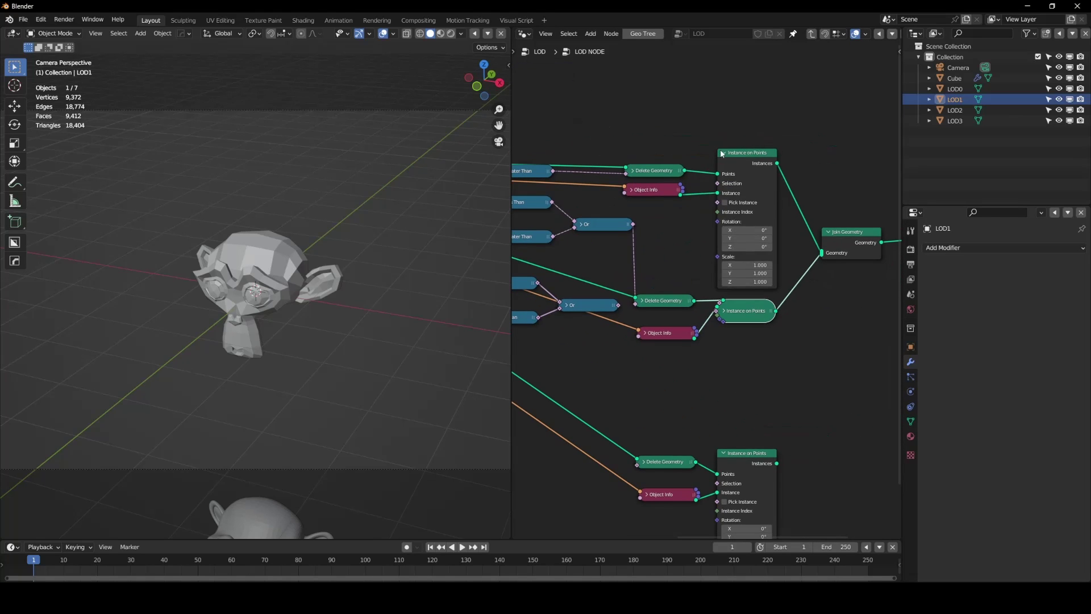
click(722, 153)
drag(762, 167, 758, 200)
drag(761, 308, 765, 319)
drag(752, 464, 757, 381)
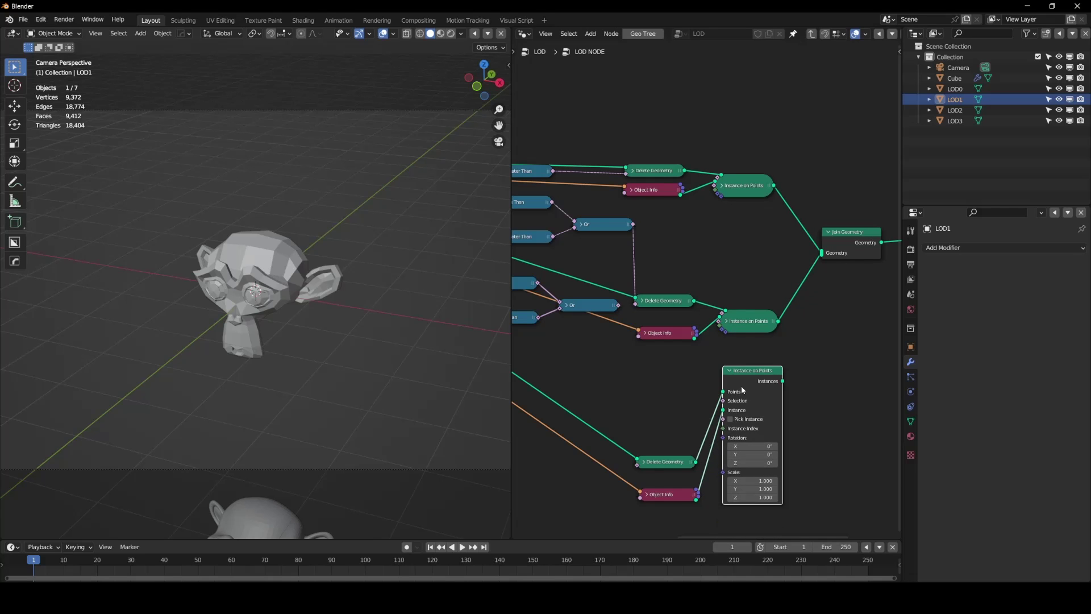
drag(687, 520, 652, 372)
Connect the duplicated Or node to the selection of the third branch's Delete Geometry node
middle_drag(581, 377, 775, 373)
middle_drag(777, 323, 746, 323)
scroll(792, 332, up, 3)
drag(743, 319, 759, 409)
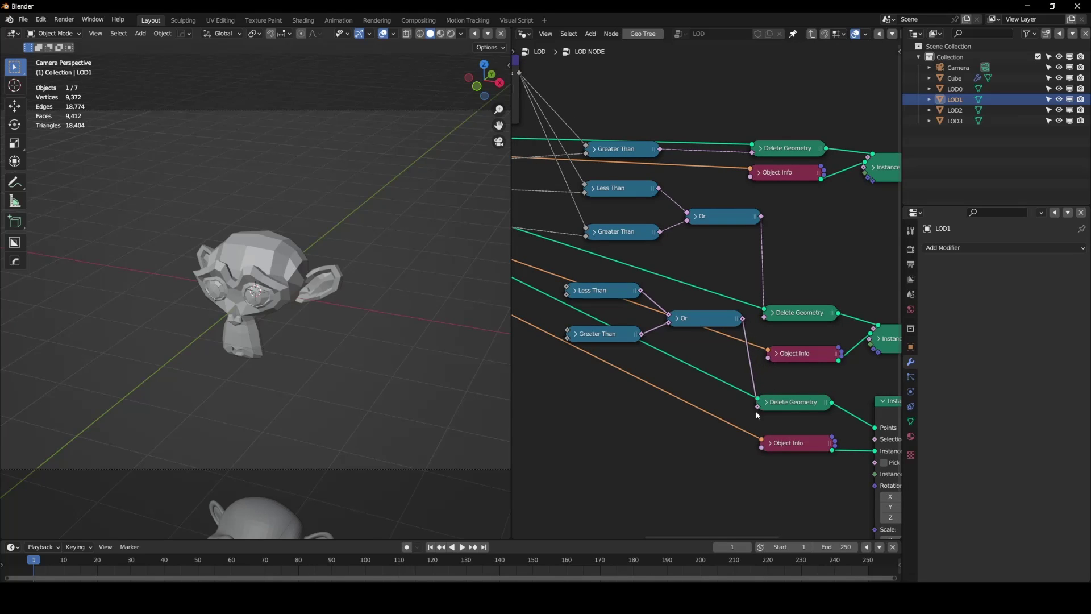
Feed the Distance value into both duplicated comparisons, with LOD1 Distance into Less Than and a new group input into Greater Than
middle_drag(528, 99, 744, 182)
drag(750, 165, 791, 385)
middle_drag(771, 359, 844, 375)
drag(865, 374, 566, 287)
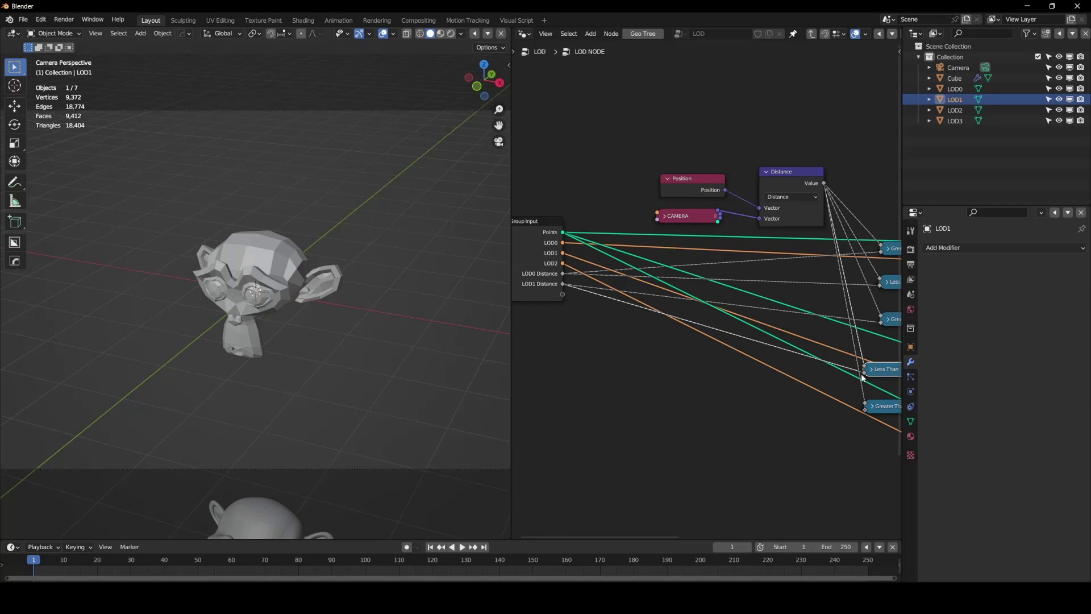
drag(864, 410, 563, 294)
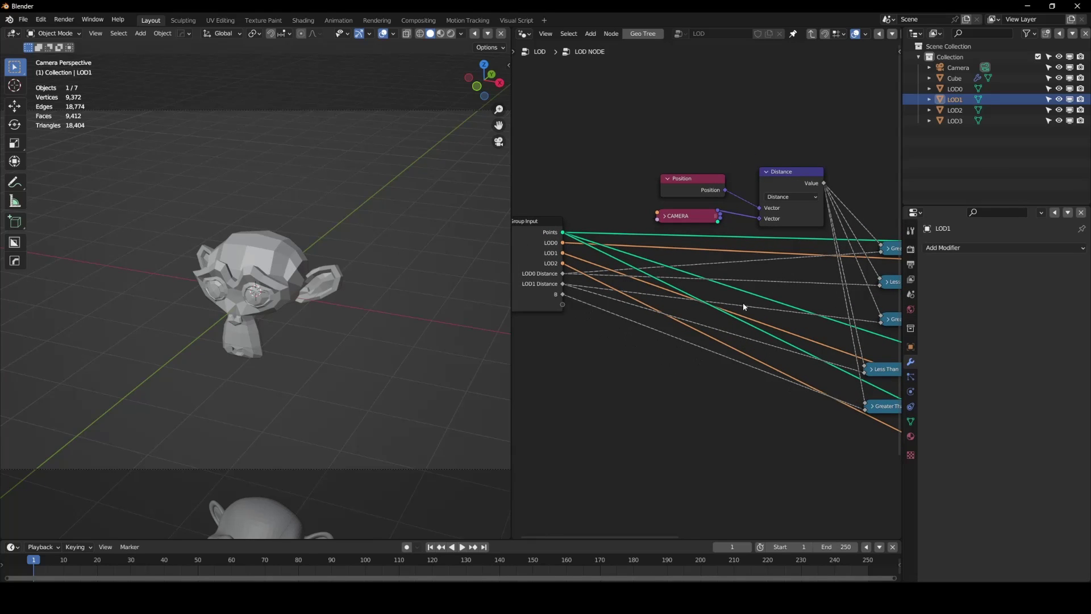
Name the new group input LOD2 Distance with a default of 25, and set LOD2 Distance to 25 on the LOD NODE
key(n)
scroll(830, 105, down, 1)
click(828, 108)
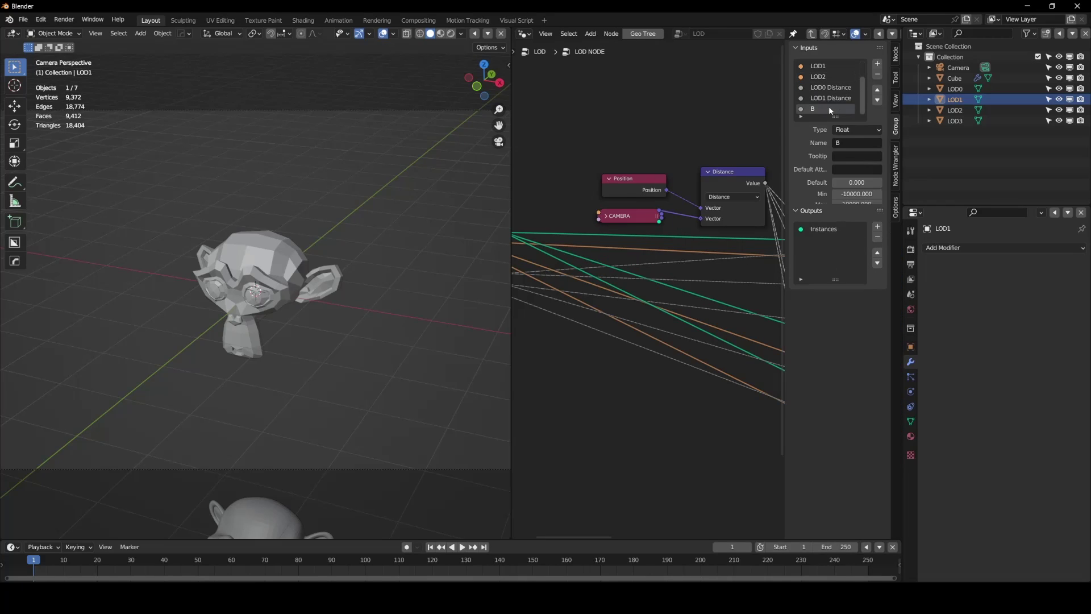
click(841, 142)
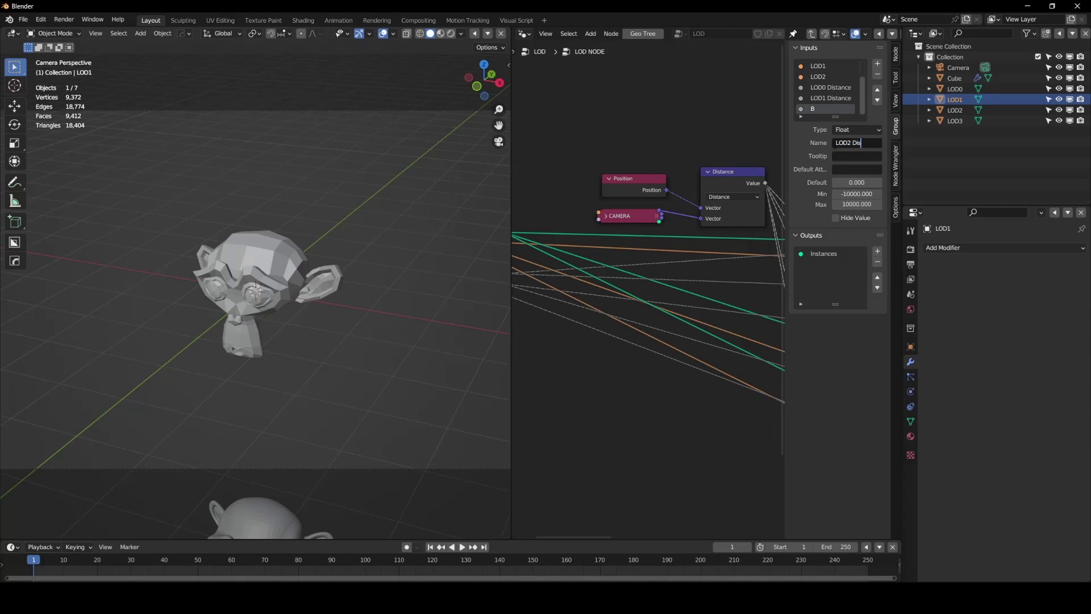
click(852, 181)
text(25)
key(Return)
key(b)
key(Escape)
key(n)
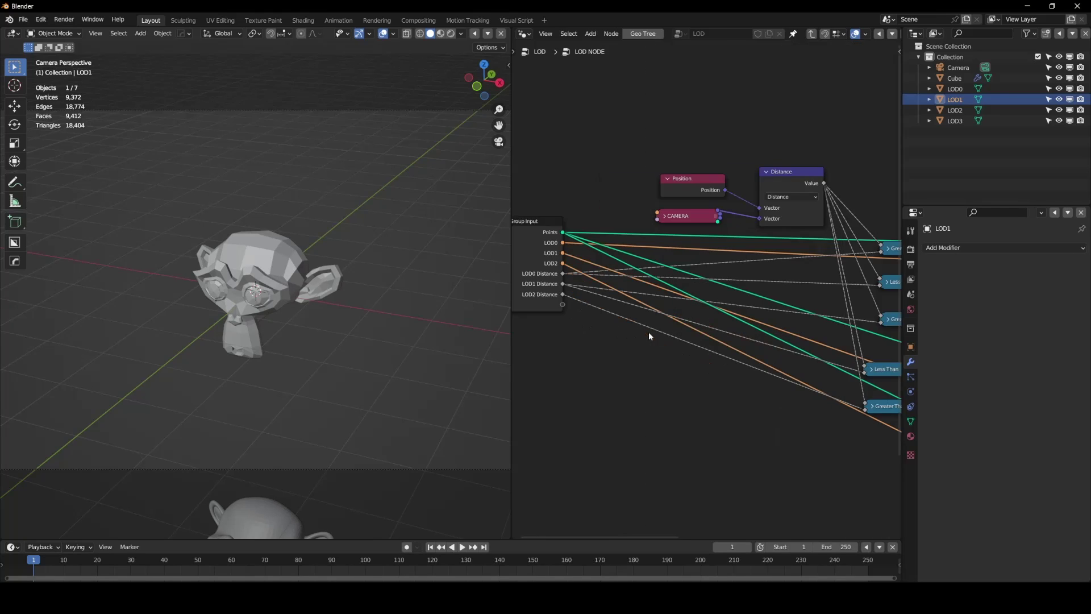
key(Tab)
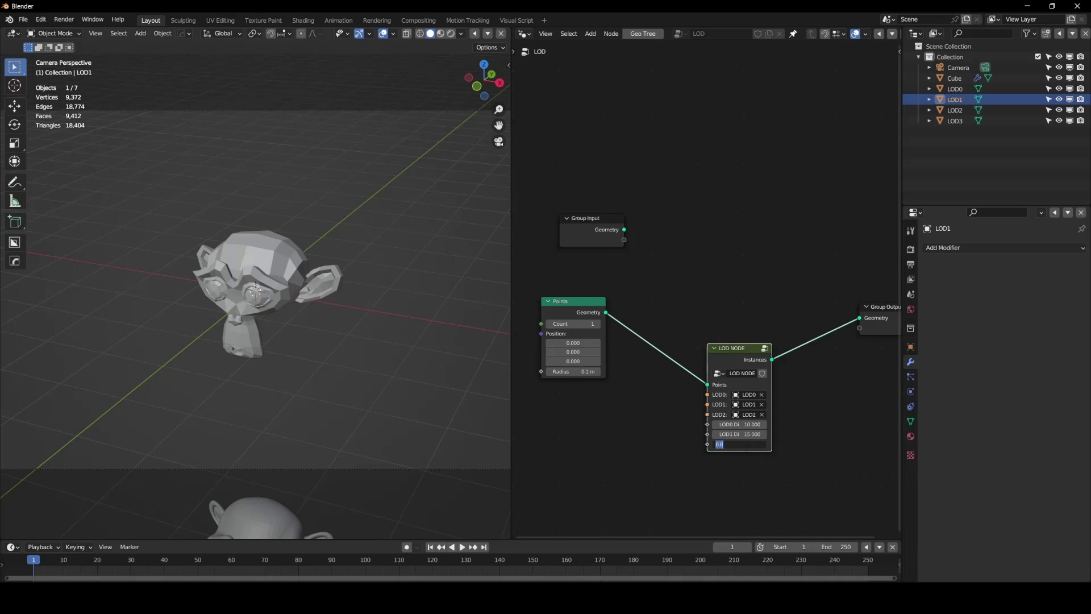
key(Tab)
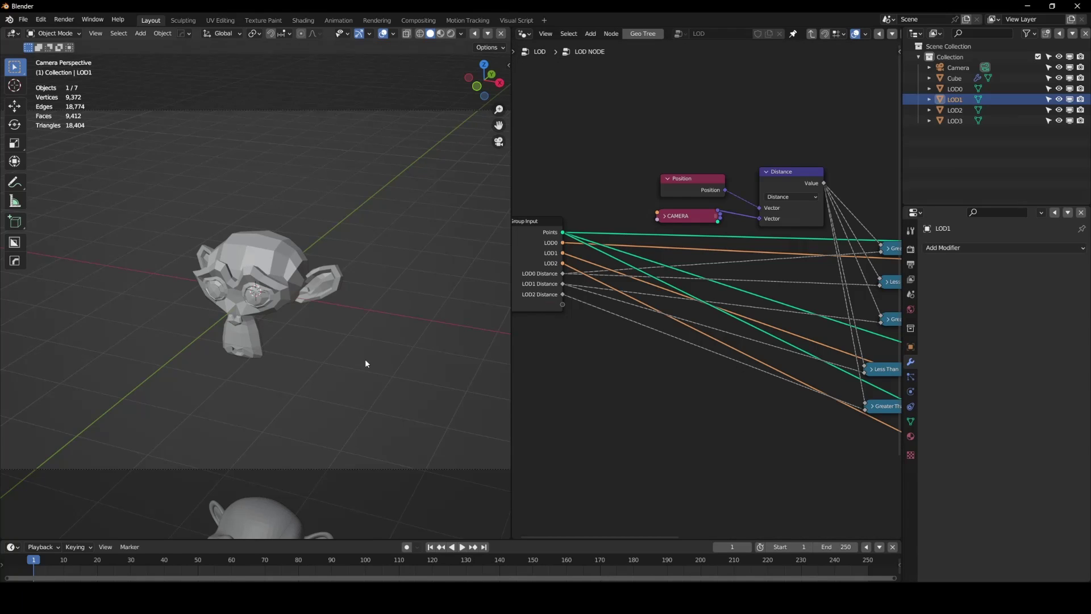
Select the camera and move it slightly back along its local Z axis
click(422, 458)
key(g)
key(z)
key(z)
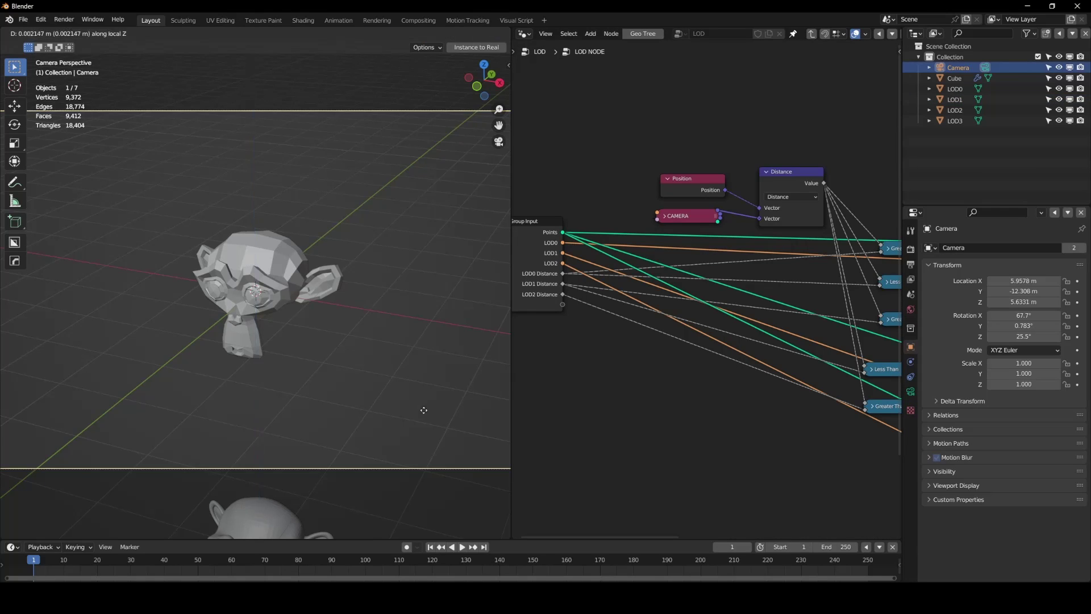
click(438, 452)
Connect the third Instance on Points to Join Geometry and move the camera back along local Z to test the LOD2 switch
middle_drag(884, 431, 704, 397)
drag(633, 441, 674, 304)
key(g)
key(z)
key(z)
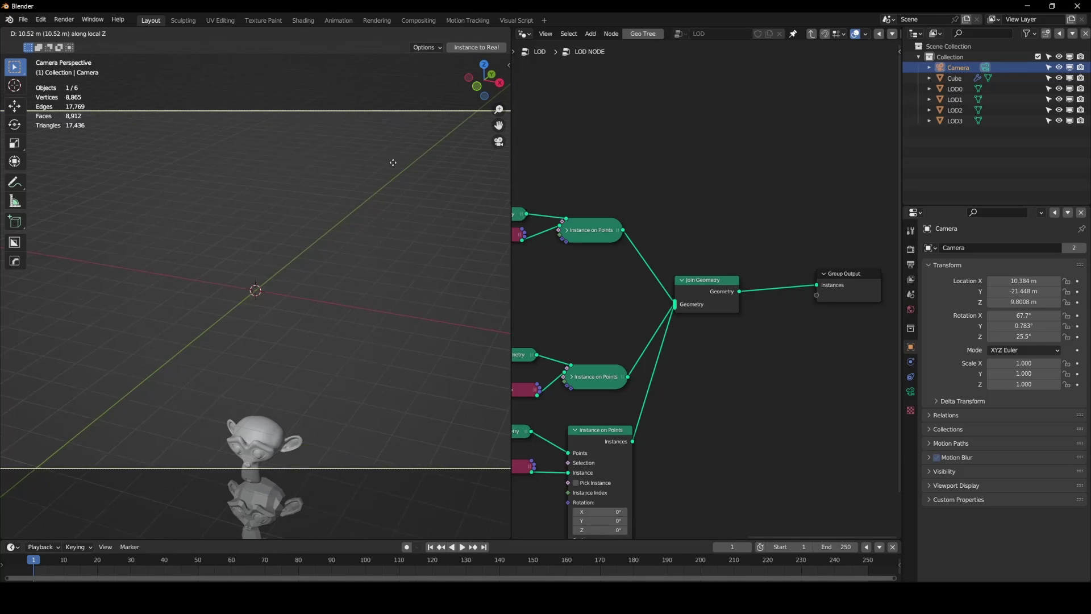
click(374, 112)
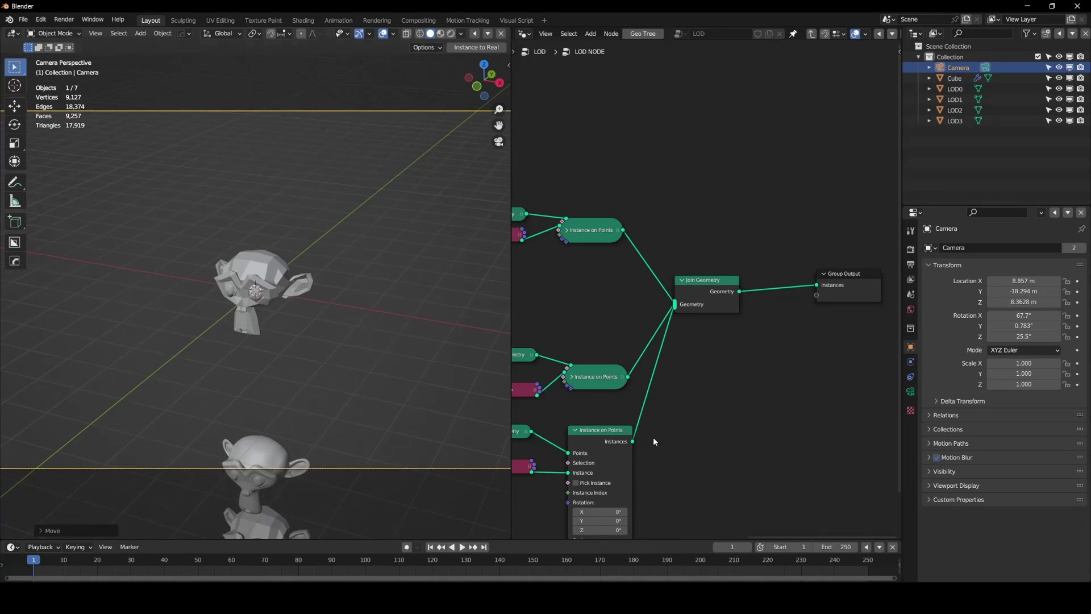
Collapse the third Instance on Points node and duplicate the third branch's nodes below it to form a LOD3 branch
middle_drag(700, 465, 782, 317)
click(707, 295)
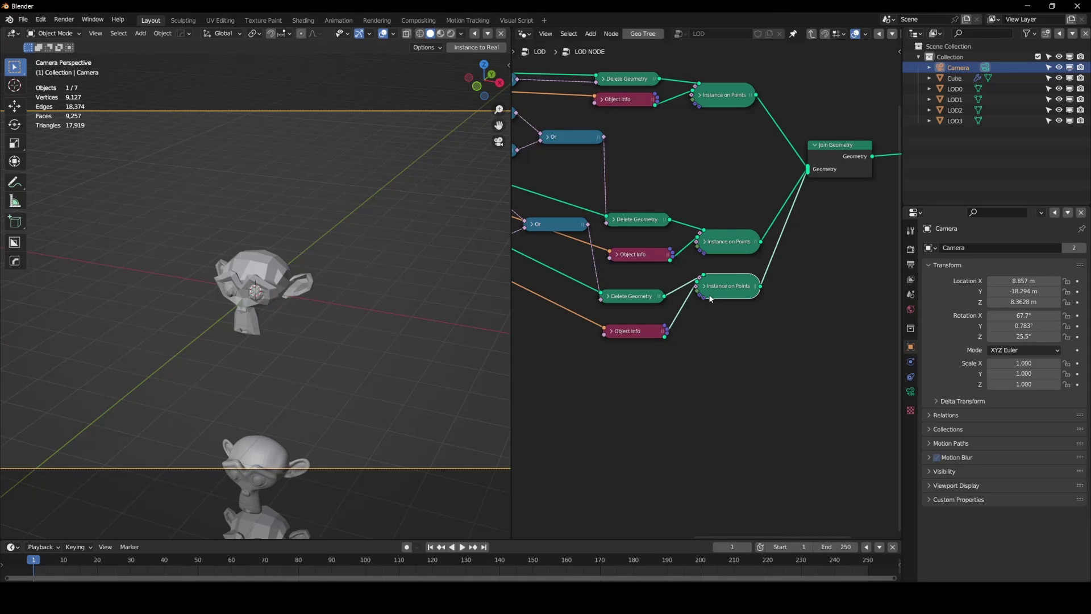
click(635, 298)
key(shift+d)
click(635, 378)
middle_drag(689, 341, 752, 384)
key(shift+d)
click(622, 341)
Connect the Distance value to the fourth branch's Less Than and Greater Than nodes and wire that branch to the group inputs
scroll(706, 171, down, 2)
drag(742, 351, 772, 378)
drag(748, 131, 773, 347)
drag(748, 131, 772, 374)
key(h)
middle_drag(892, 417, 827, 454)
key(h)
Name the new group inputs LOD3 and LOD3 Distance, set LOD3 Distance to 50 and leave the LOD NODE group
click(850, 144)
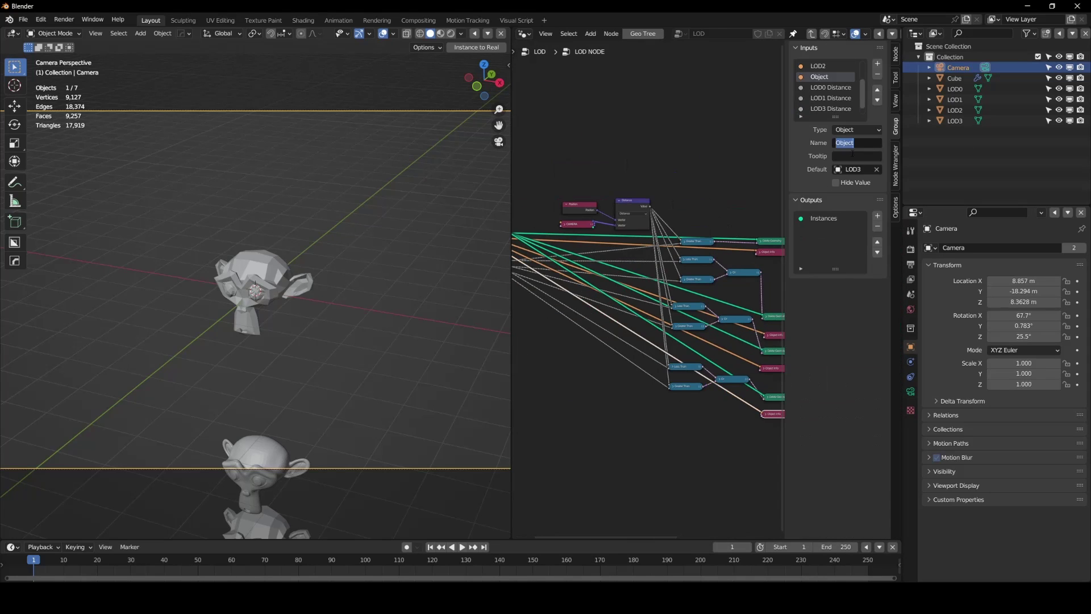
text(LOD3)
key(Return)
click(823, 108)
click(855, 144)
text(LOD3 Distance)
key(Return)
key(Tab)
Move the camera farther back along its local Z axis to test the switching between LOD meshes
key(g)
key(z)
key(z)
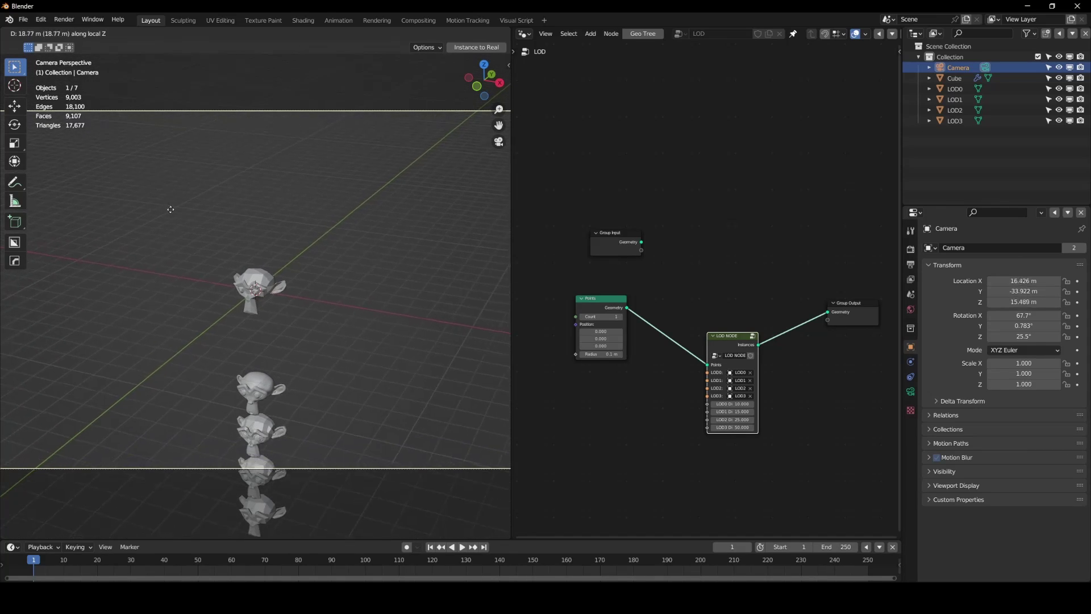
click(115, 146)
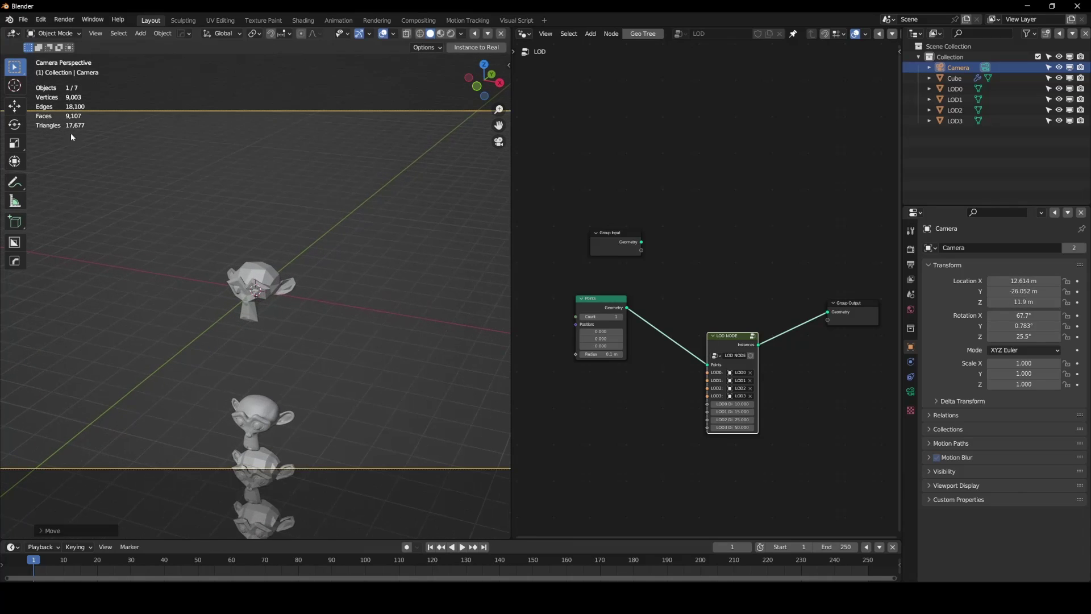
Inside the LOD NODE group, collapse the fourth Instance on Points and move its Delete Geometry and Object Info nodes up
key(Tab)
middle_drag(781, 404, 685, 335)
middle_drag(741, 391, 602, 351)
scroll(713, 352, up, 1)
click(718, 296)
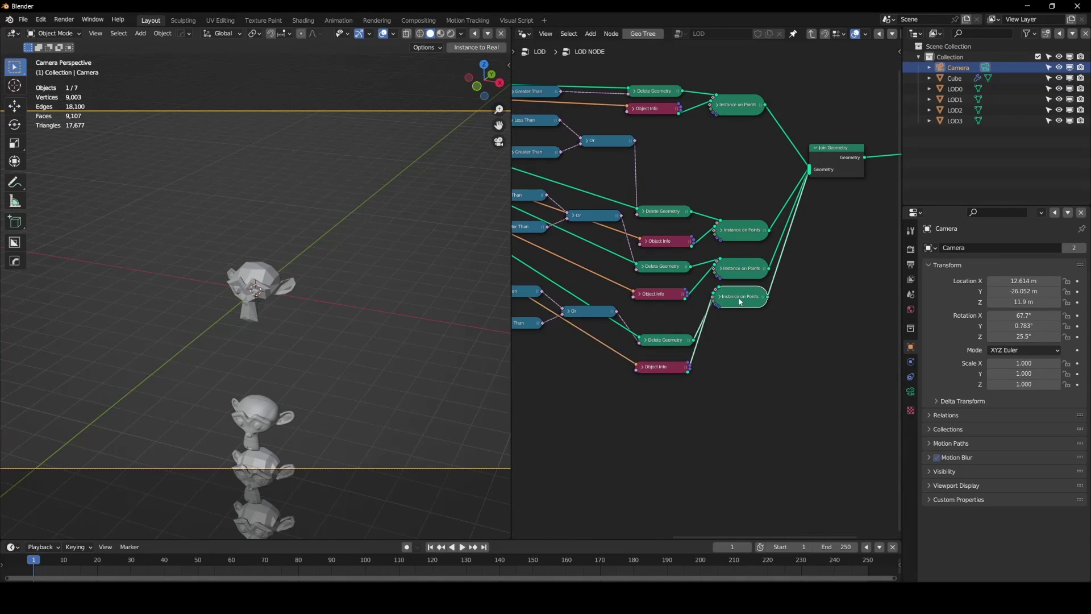
middle_drag(745, 349, 803, 362)
drag(727, 357, 722, 329)
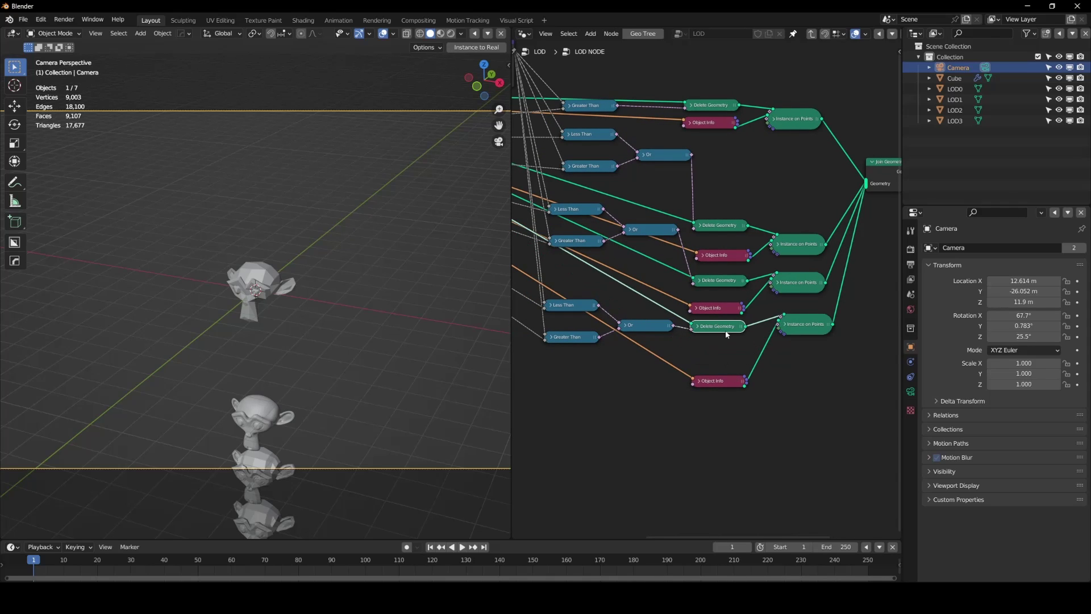
drag(730, 379, 727, 359)
middle_drag(745, 349, 567, 397)
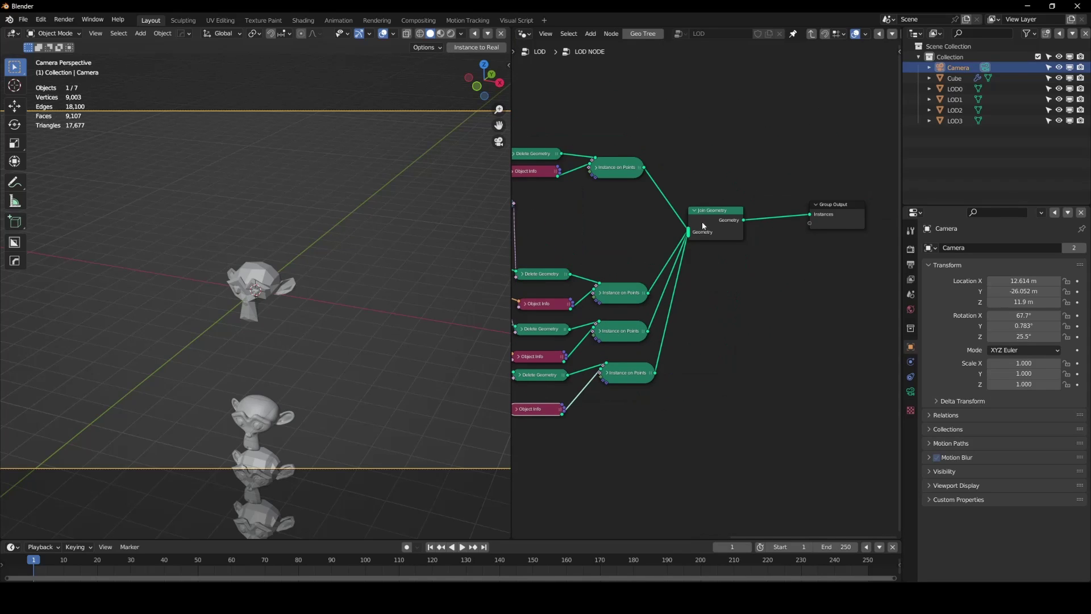
Space the Instance on Points nodes evenly and centre the Join Geometry node beside them
drag(709, 228, 724, 285)
drag(620, 292, 615, 242)
drag(621, 330, 618, 307)
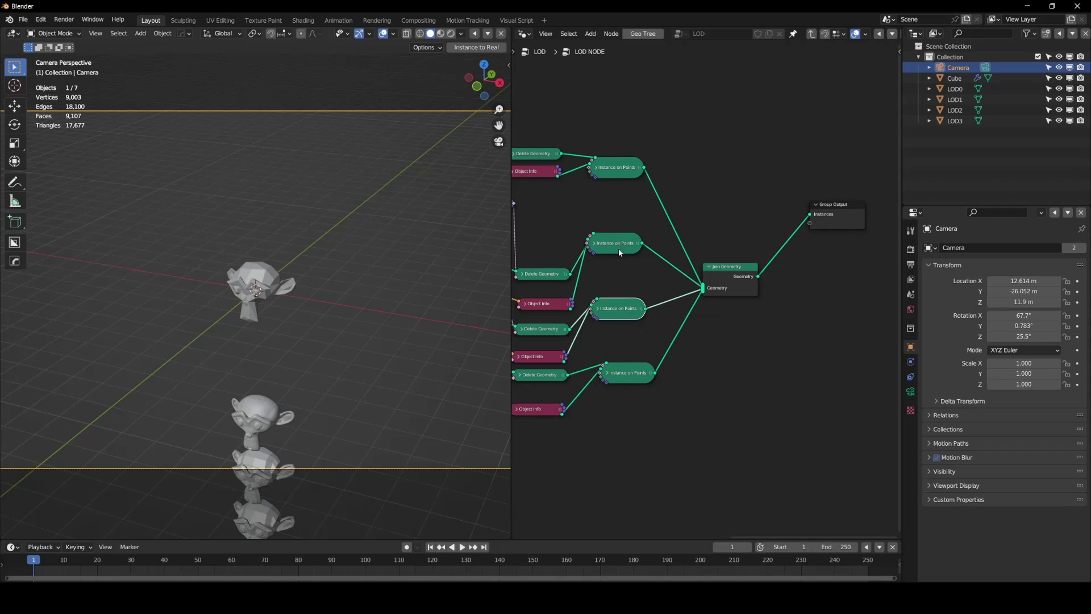
drag(617, 244, 623, 250)
drag(729, 281, 727, 275)
Move the Group Output aside and insert a Switch node between Join Geometry and Group Output
middle_drag(809, 234, 698, 242)
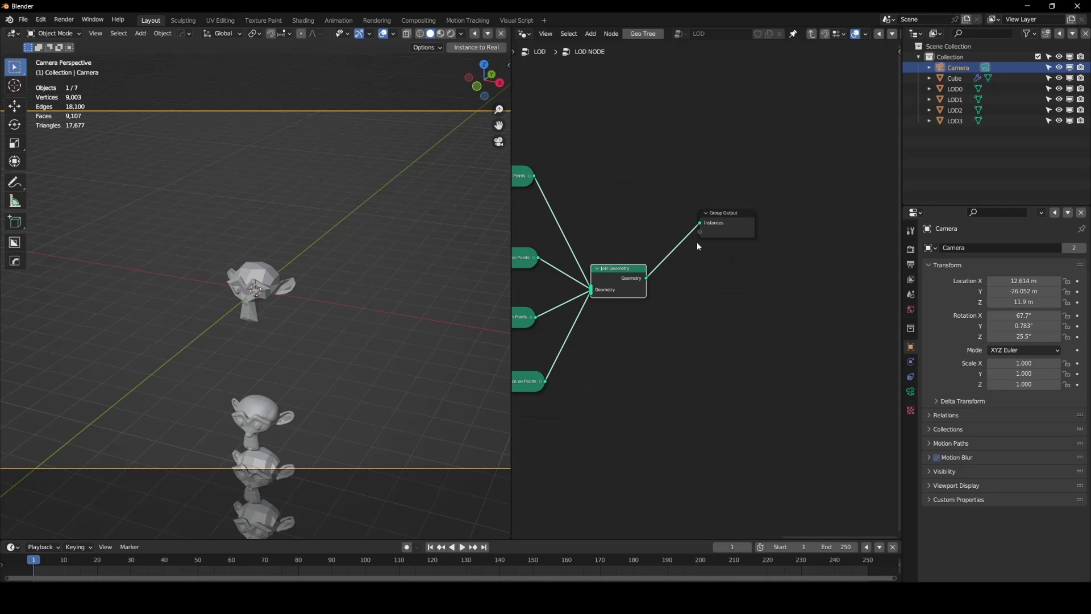
drag(734, 235, 875, 297)
click(716, 236)
key(shift+a)
click(678, 73)
text(sw)
key(Return)
click(726, 293)
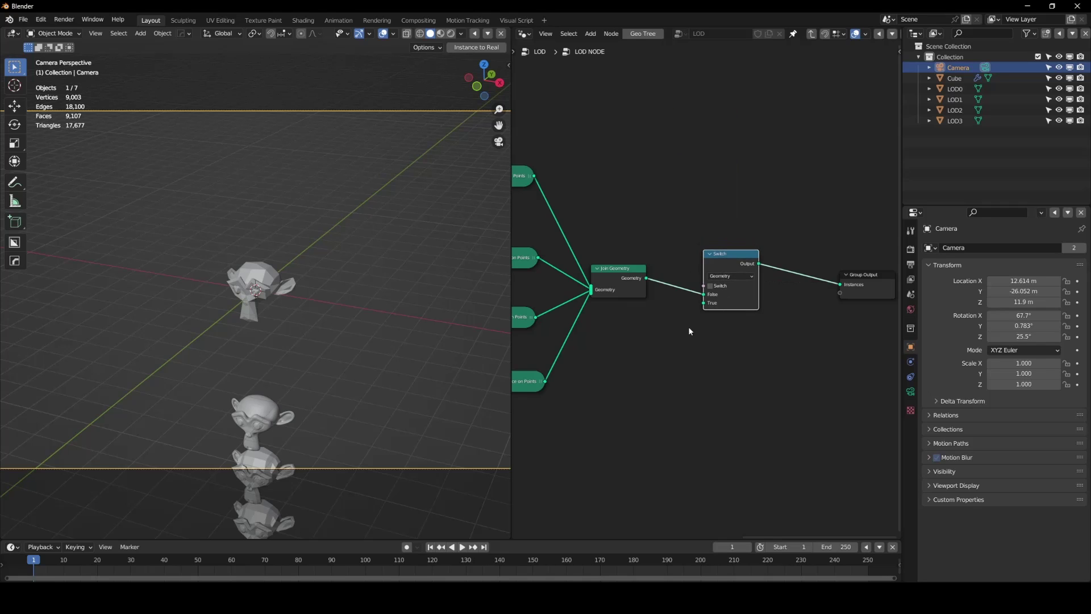
Expose the Switch toggle as a group input, connect the fourth Instance on Points to True and leave the group
middle_drag(677, 334, 740, 308)
scroll(635, 338, down, 5)
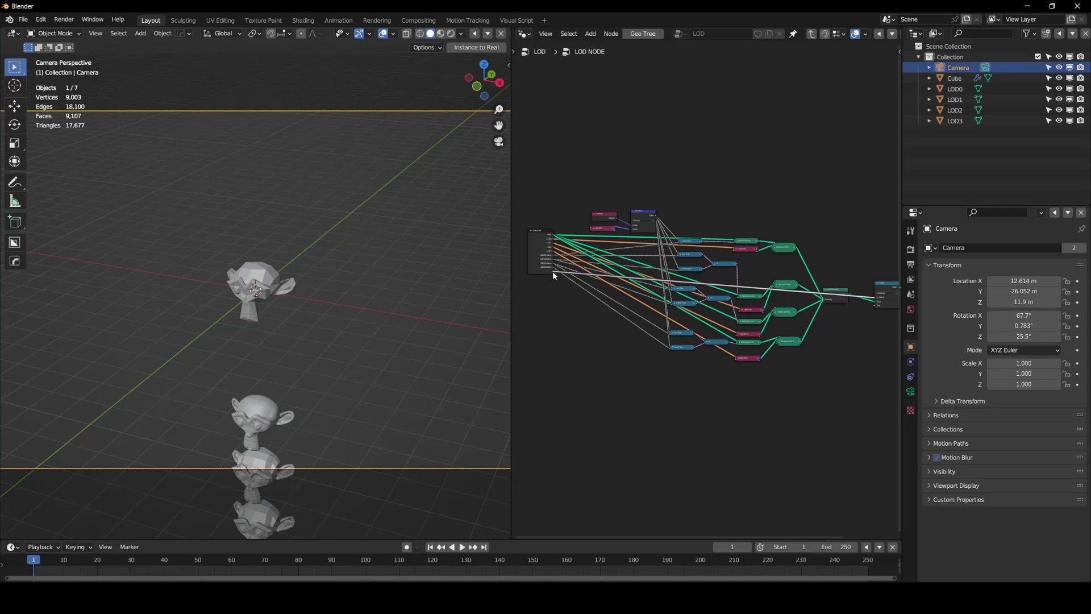
middle_drag(830, 363, 707, 338)
scroll(707, 339, up, 5)
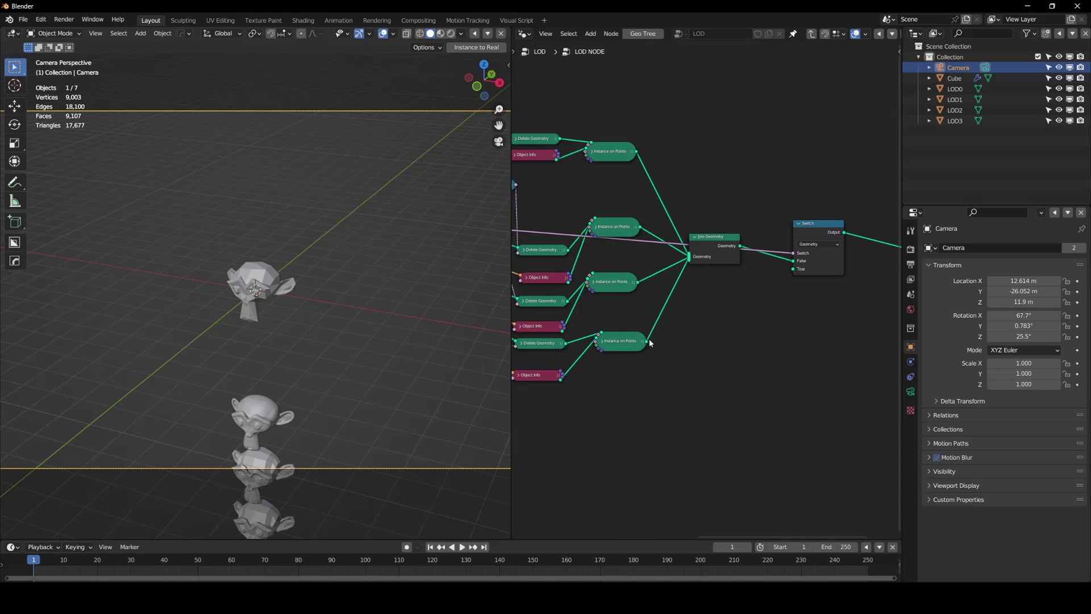
drag(647, 340, 793, 271)
key(Tab)
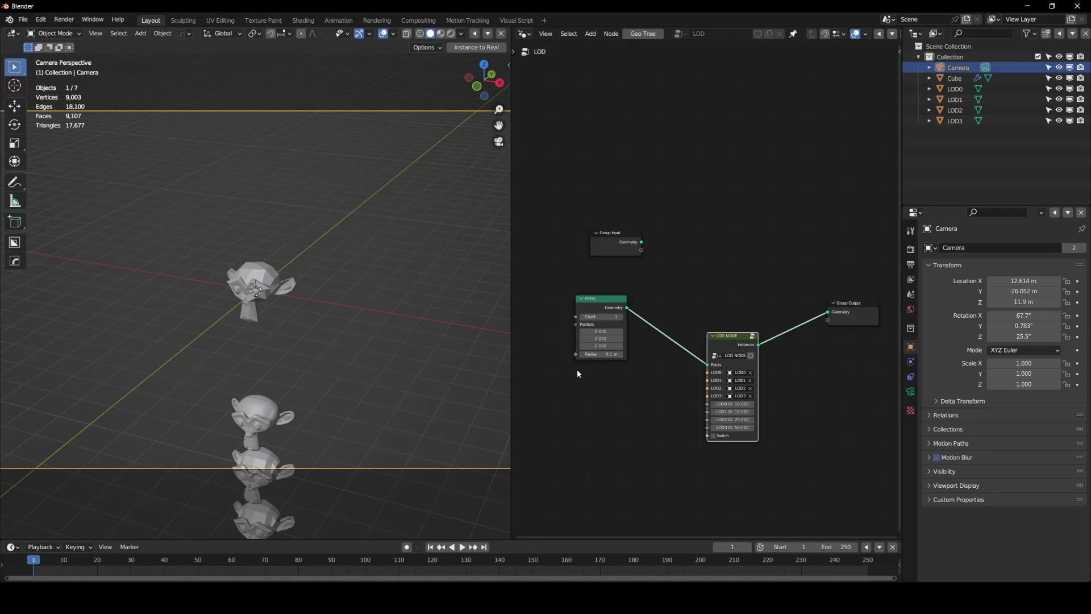
Move the camera in close along its local Z axis and enable the LOD NODE's Switch override
key(g)
key(z)
key(z)
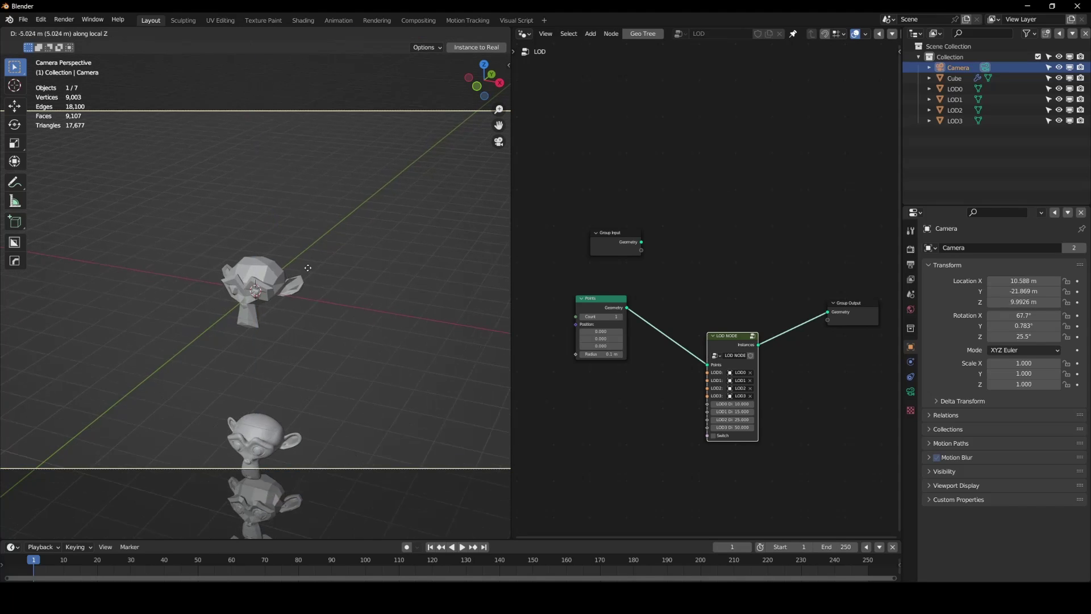
click(269, 86)
click(714, 436)
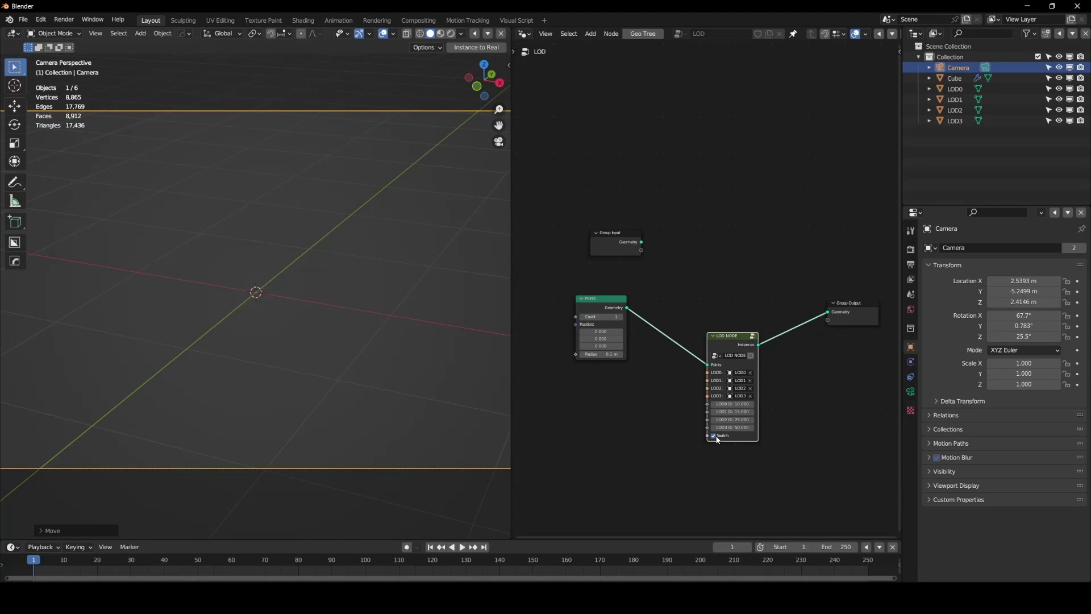
Pull the camera back along its local Z axis to about X 11.6 m, Y -24 m, Z 11 m and open the LOD NODE group
key(g)
key(z)
key(z)
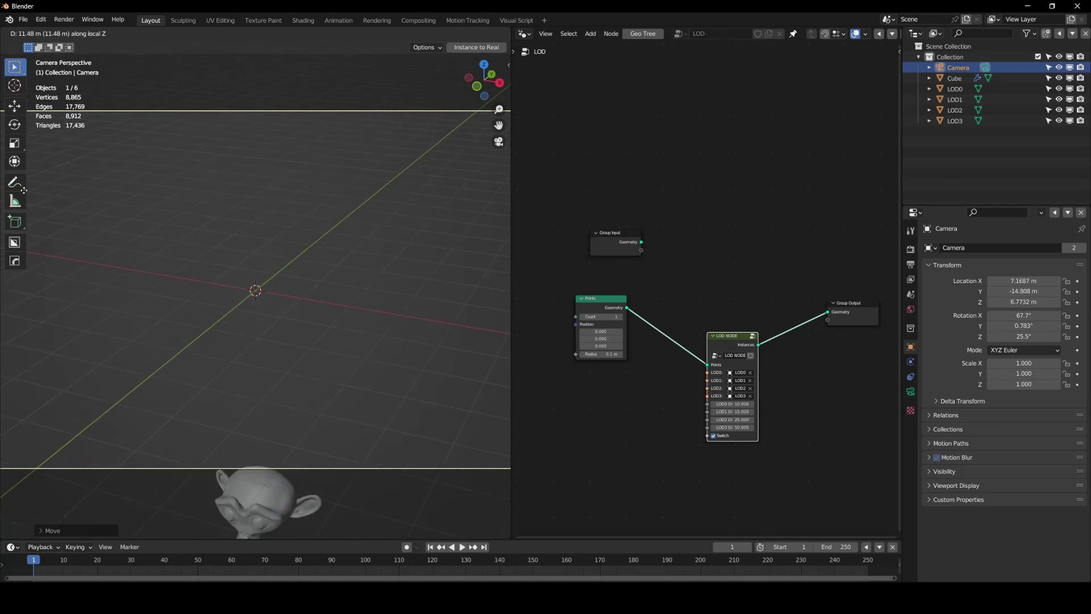
click(201, 221)
key(Tab)
middle_drag(755, 352, 835, 317)
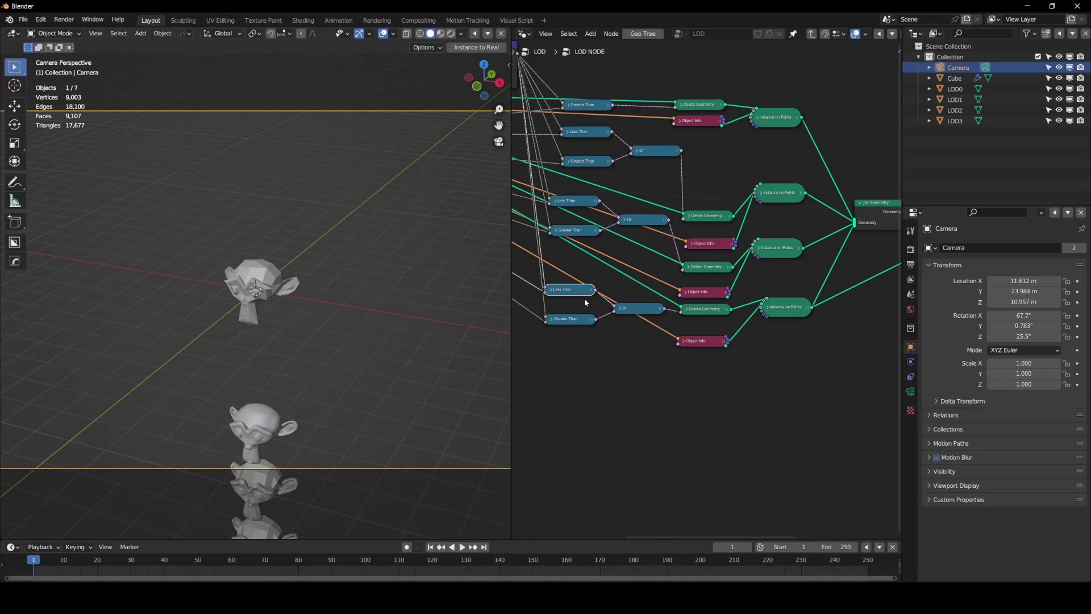
key(m)
key(m)
middle_drag(844, 306, 603, 321)
ctrl+right_drag(605, 320, 609, 350)
middle_drag(610, 350, 742, 336)
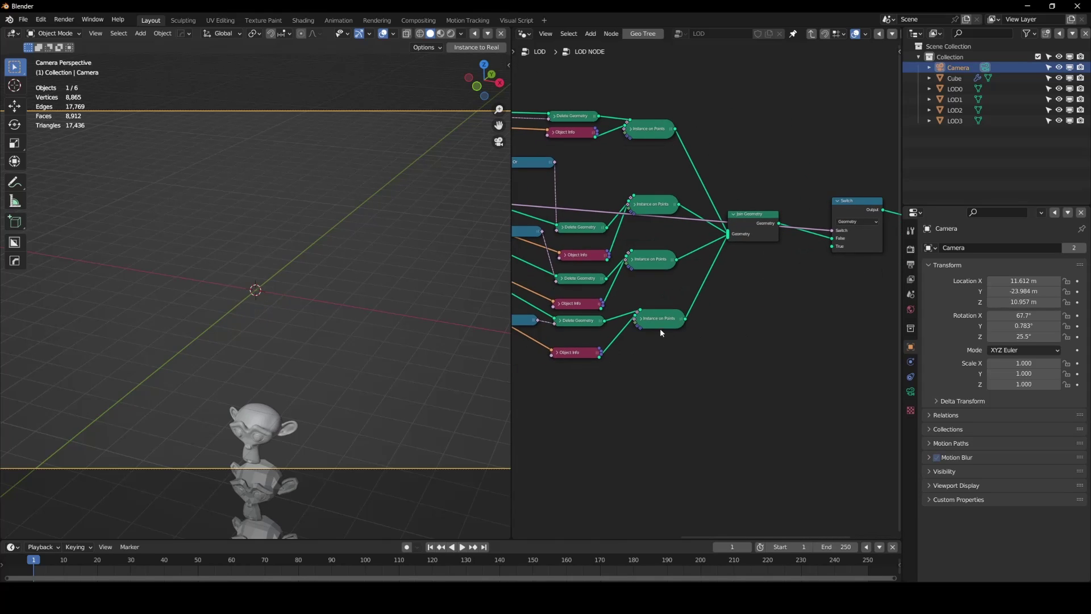
key(ctrl+z)
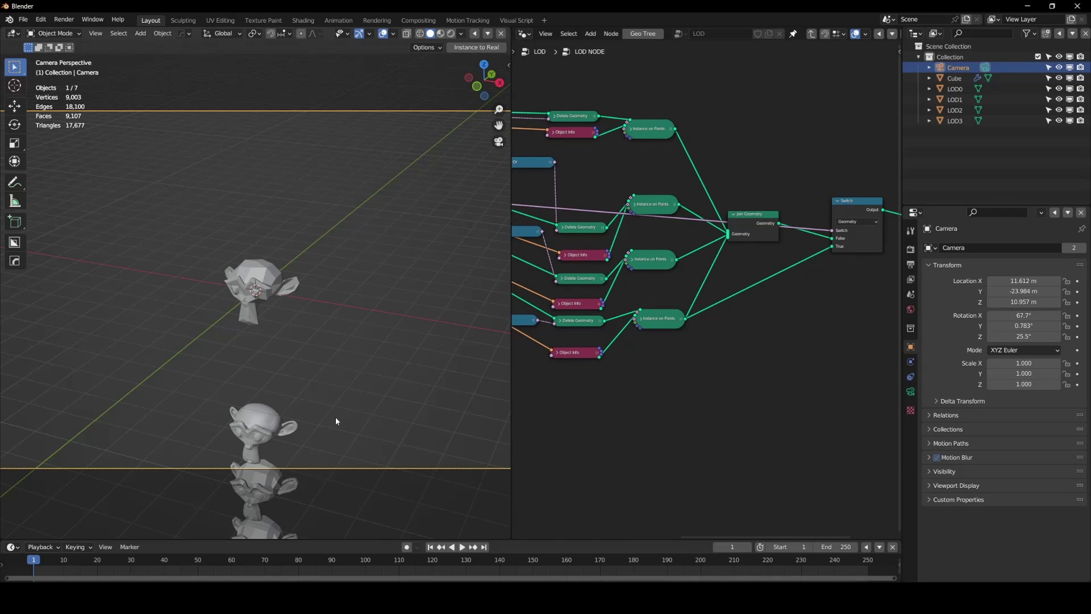
Duplicate the fourth Instance on Points and its Object Info node below the originals, with the Object Info copy feeding the instance copy
click(667, 322)
middle_drag(638, 344, 696, 337)
key(shift+d)
click(716, 356)
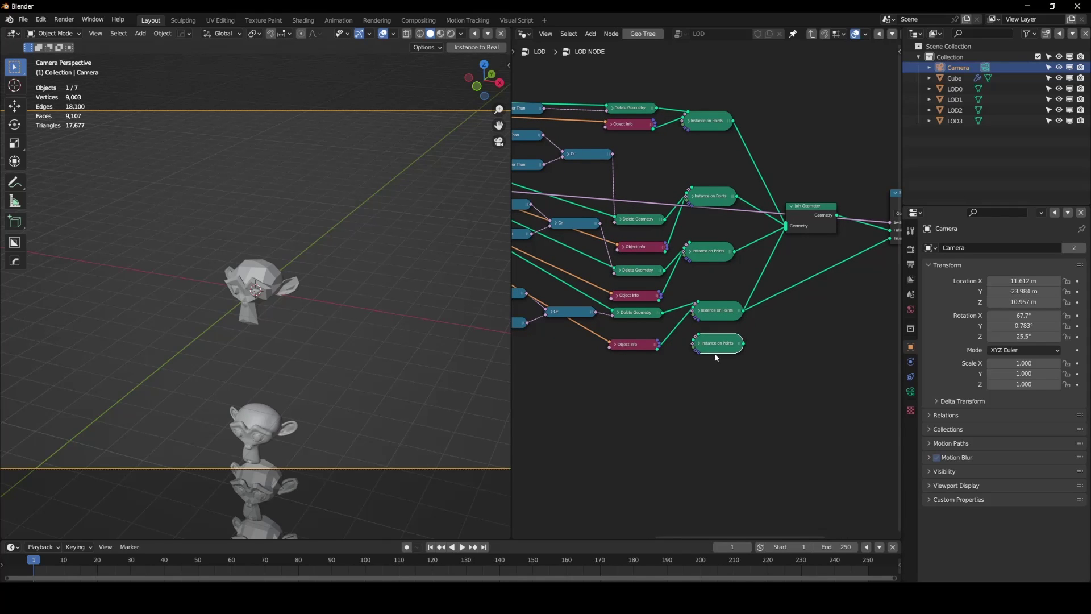
key(g)
click(727, 399)
drag(652, 378, 626, 317)
key(shift+d)
click(662, 380)
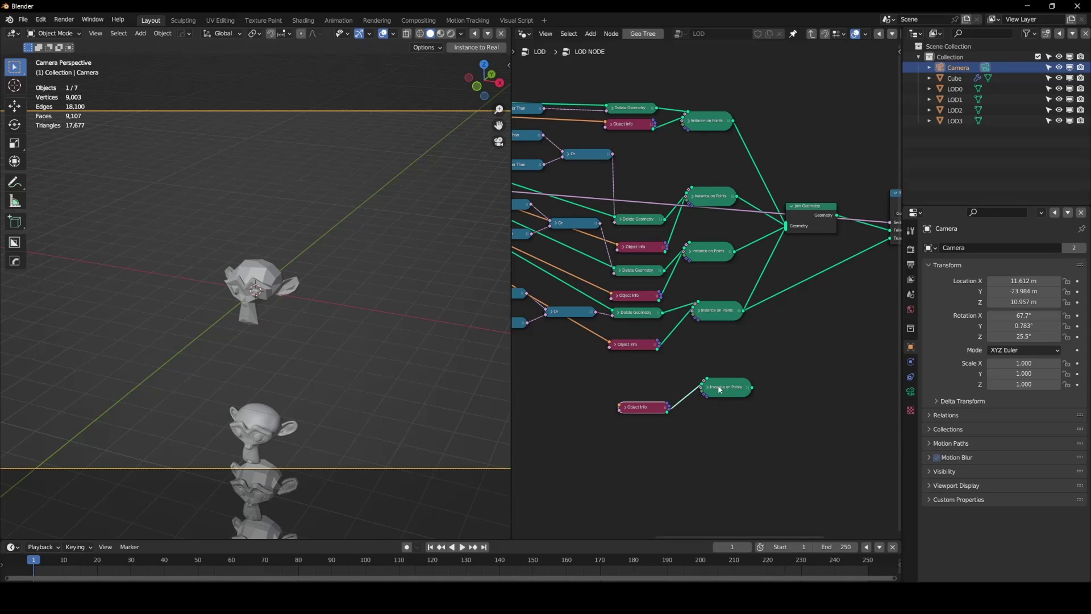
Expand the duplicated Instance on Points node and connect the Group Input's Points to its Points input
click(709, 388)
key(Home)
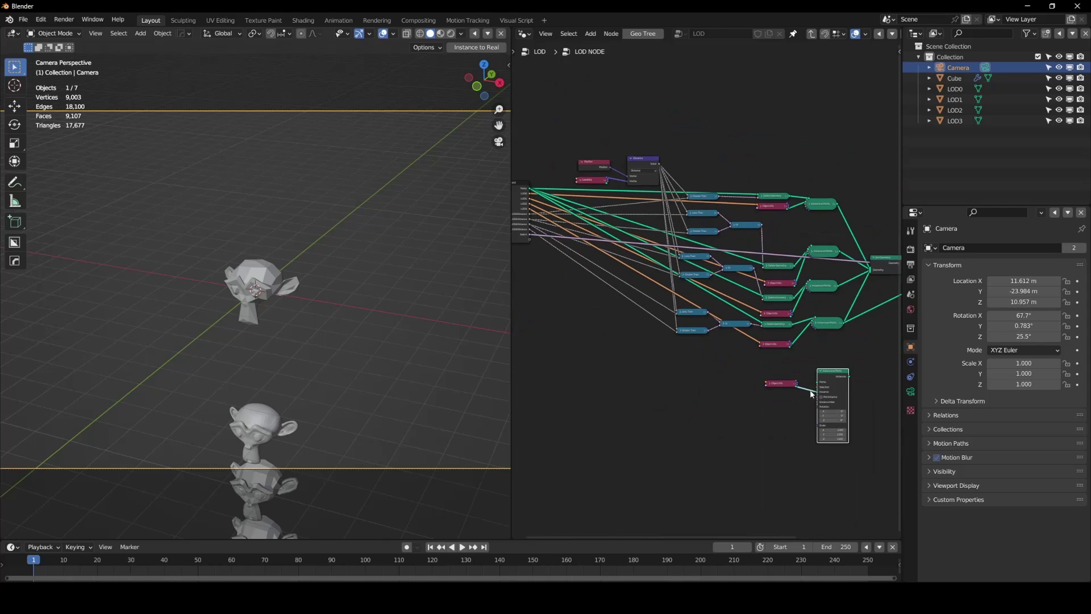
drag(740, 346, 404, 190)
key(Escape)
mouse_move(830, 386)
mouse_down()
mouse_move(537, 189)
mouse_move(541, 215)
mouse_move(697, 393)
mouse_move(774, 384)
mouse_up()
drag(538, 209, 765, 393)
Feed LOD3 into the duplicated Object Info, connect the new Instance on Points to the Switch's True input and leave the group
scroll(771, 380, up, 2)
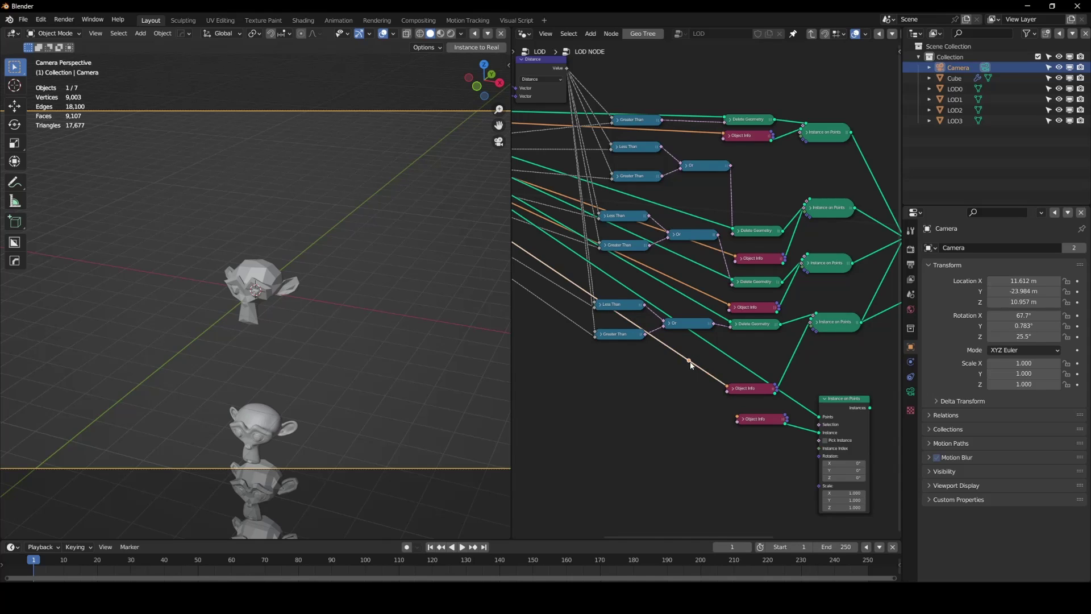
drag(749, 387, 756, 345)
click(763, 415)
middle_drag(876, 357, 666, 394)
drag(653, 435, 797, 288)
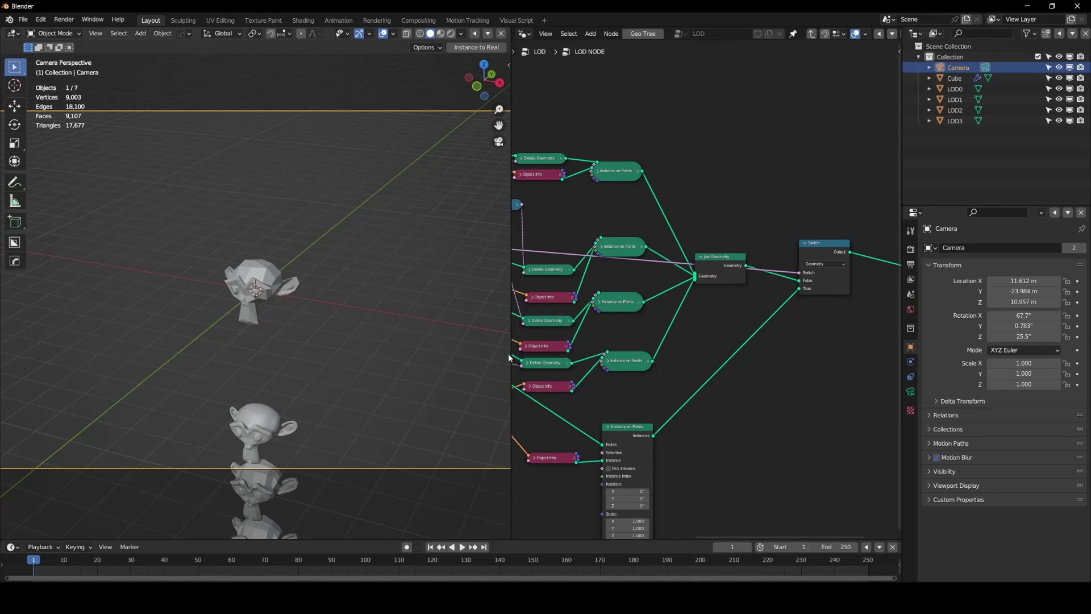
key(Tab)
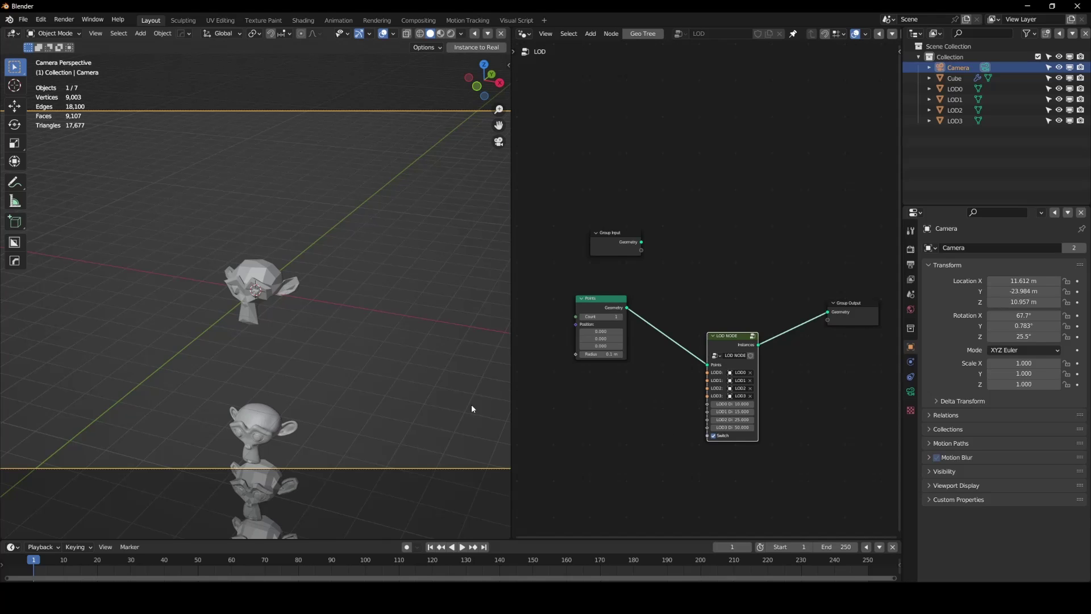
Move the camera closer along its local Z axis to about X 4.1 m, Y -8.4 m, Z 3.9 m and disable the LOD NODE's Switch
key(g)
key(z)
key(z)
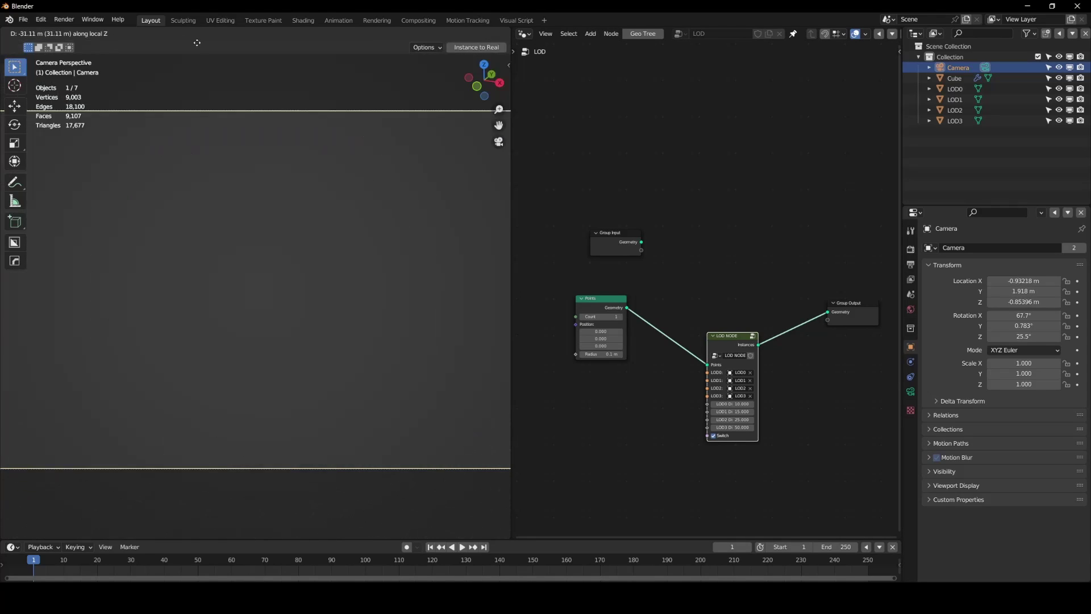
click(257, 147)
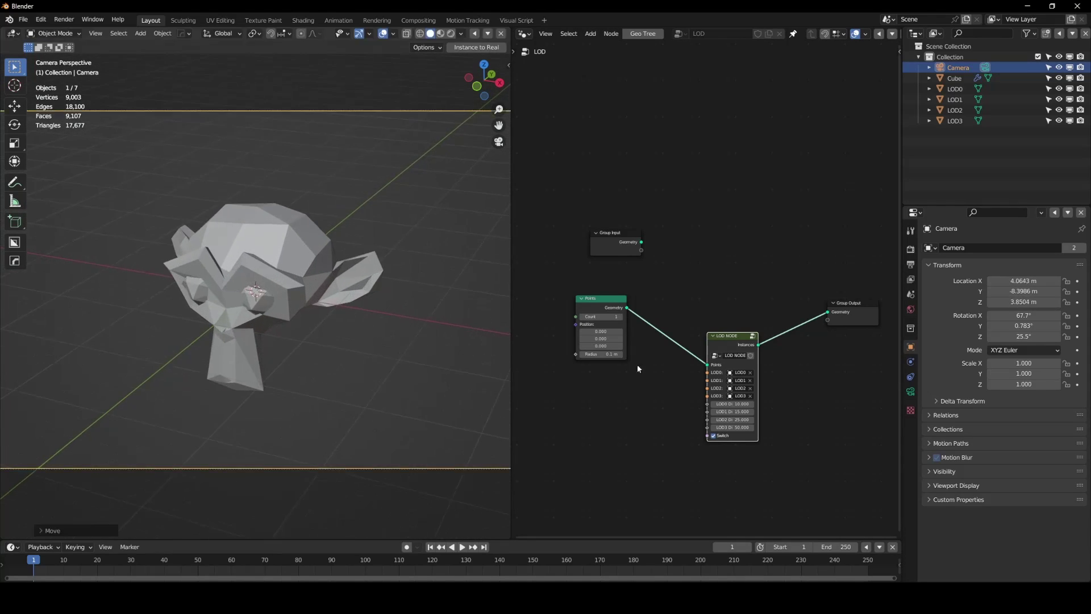
click(716, 436)
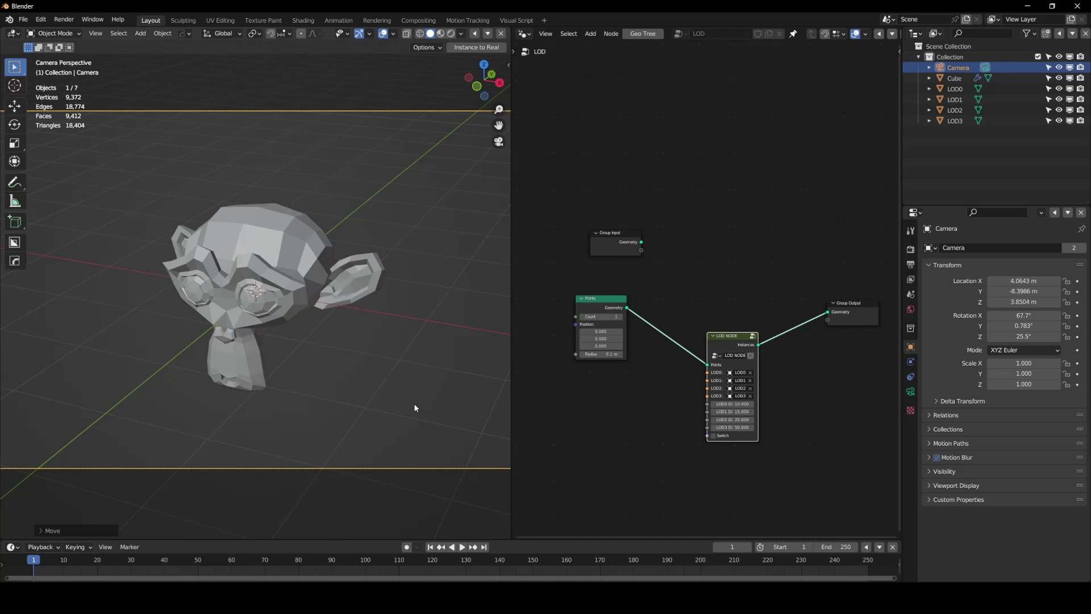
Move the camera along its local Z axis to test the distance swapping, ending at about X 6.1 m, Y -12.7 m, Z 5.8 m
key(g)
key(z)
key(z)
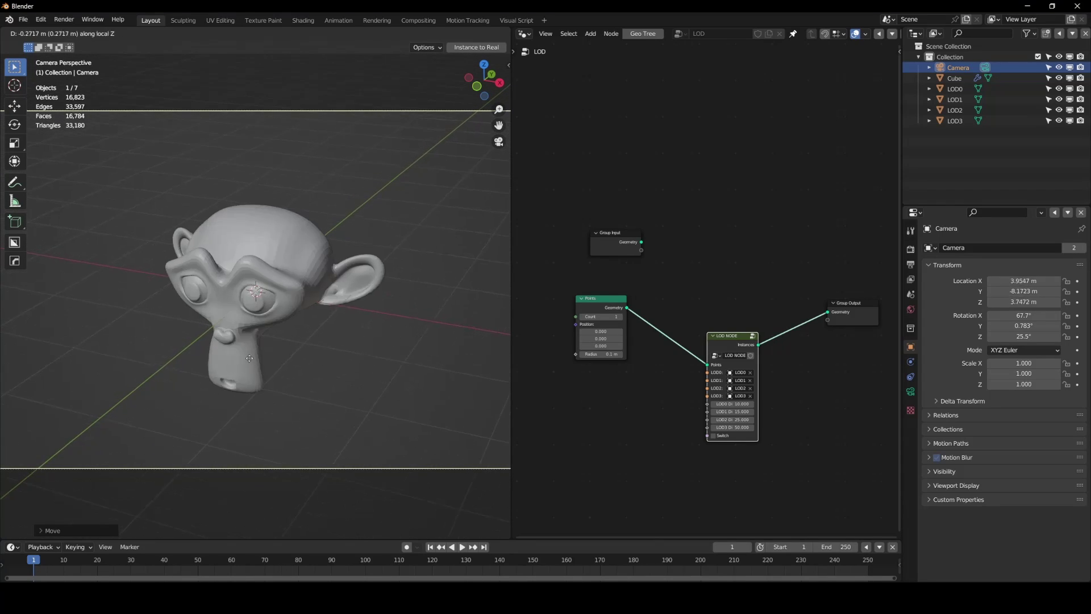
click(493, 69)
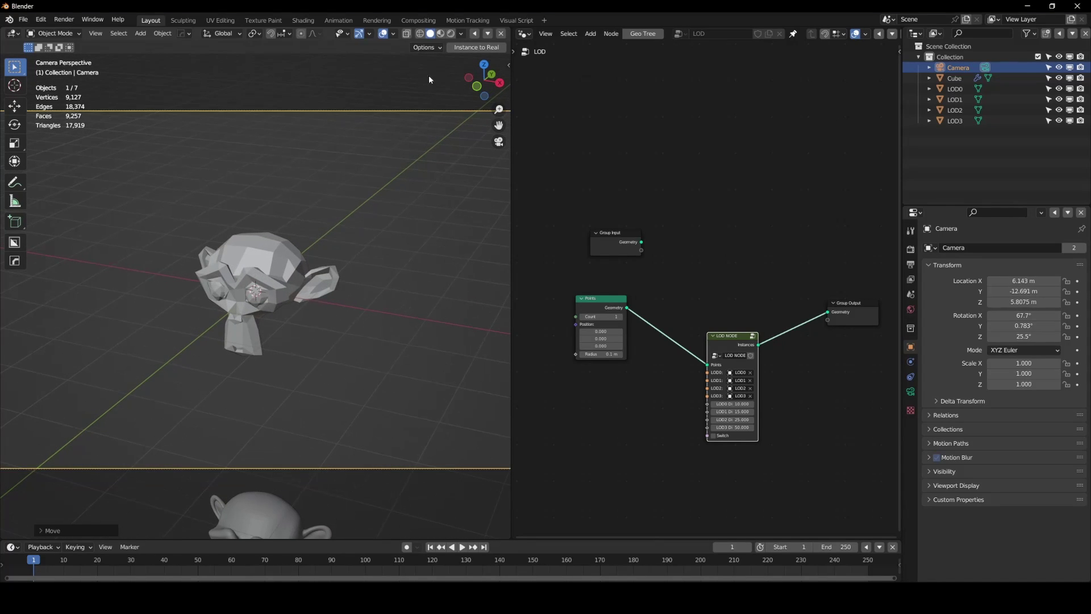
Reopen the LOD NODE group and collapse the new Instance on Points node below the others
key(Tab)
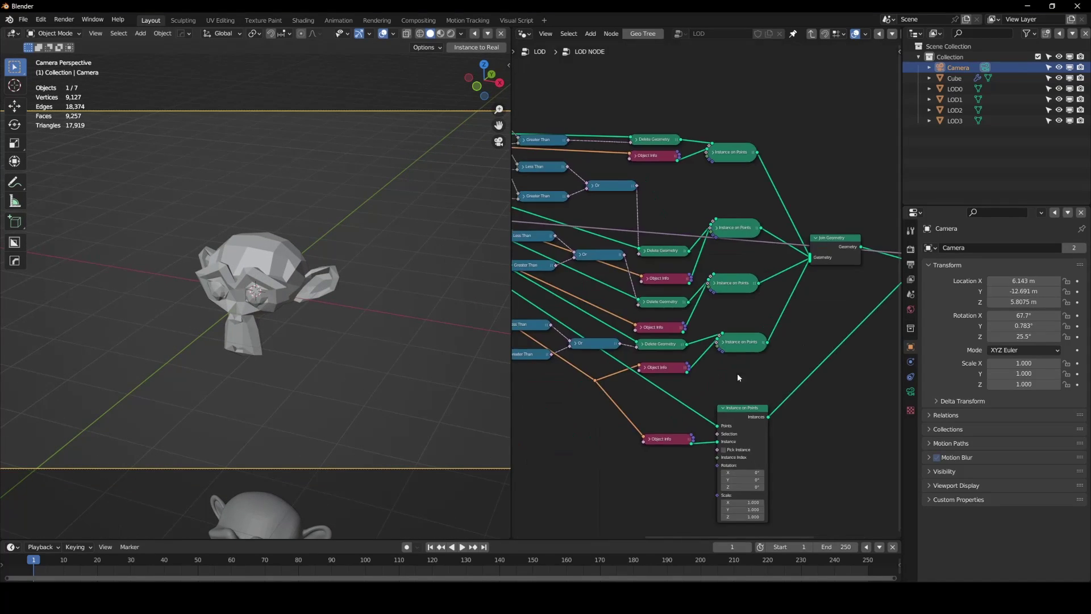
click(722, 408)
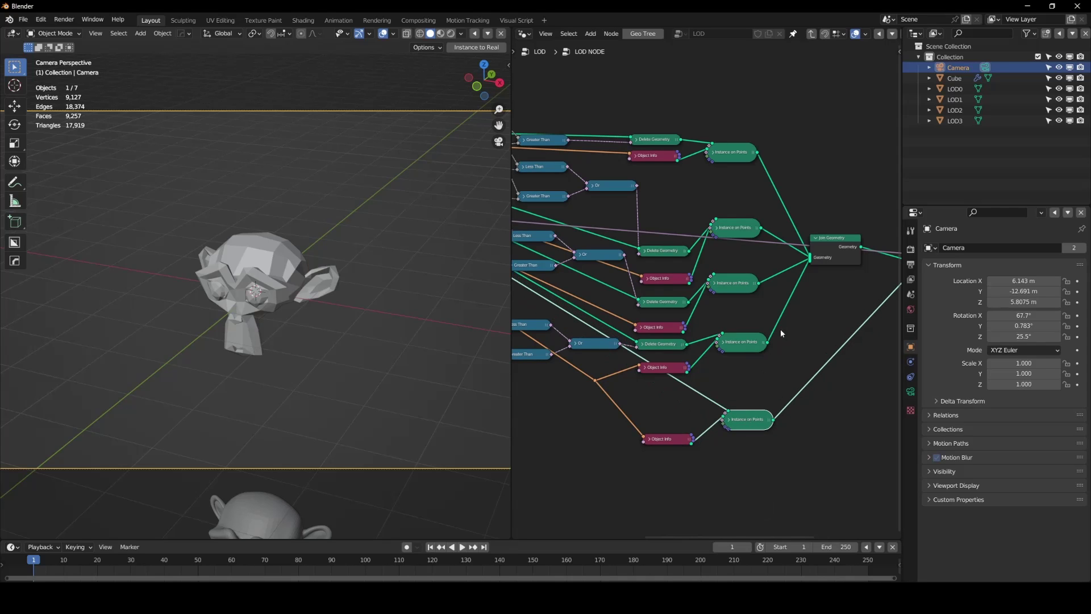
scroll(783, 321, down, 2)
middle_drag(648, 288, 796, 395)
scroll(818, 383, up, 8)
middle_drag(663, 334, 451, 356)
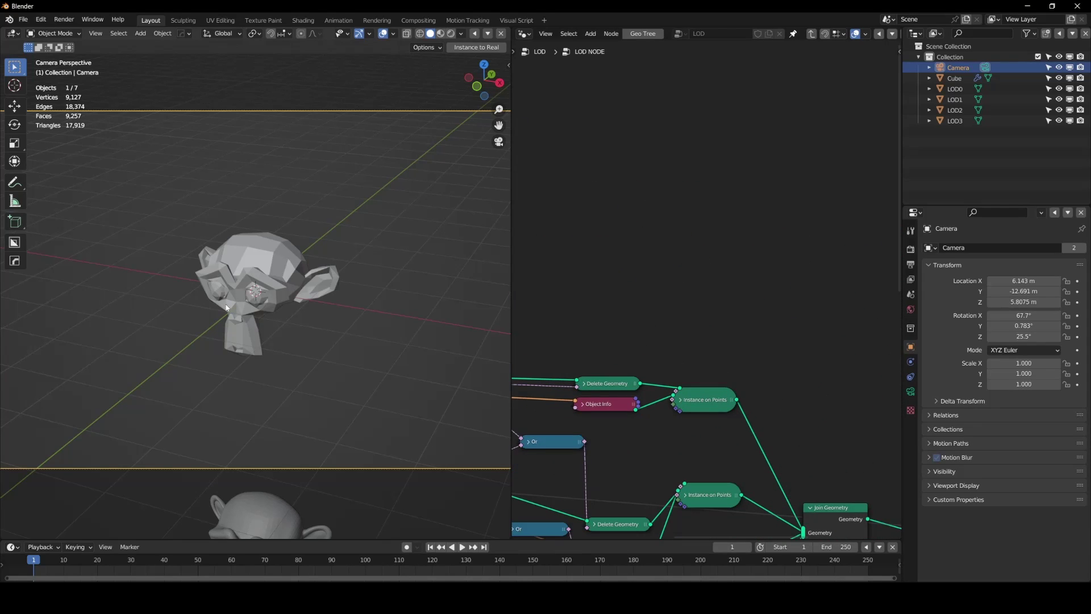
scroll(707, 439, down, 4)
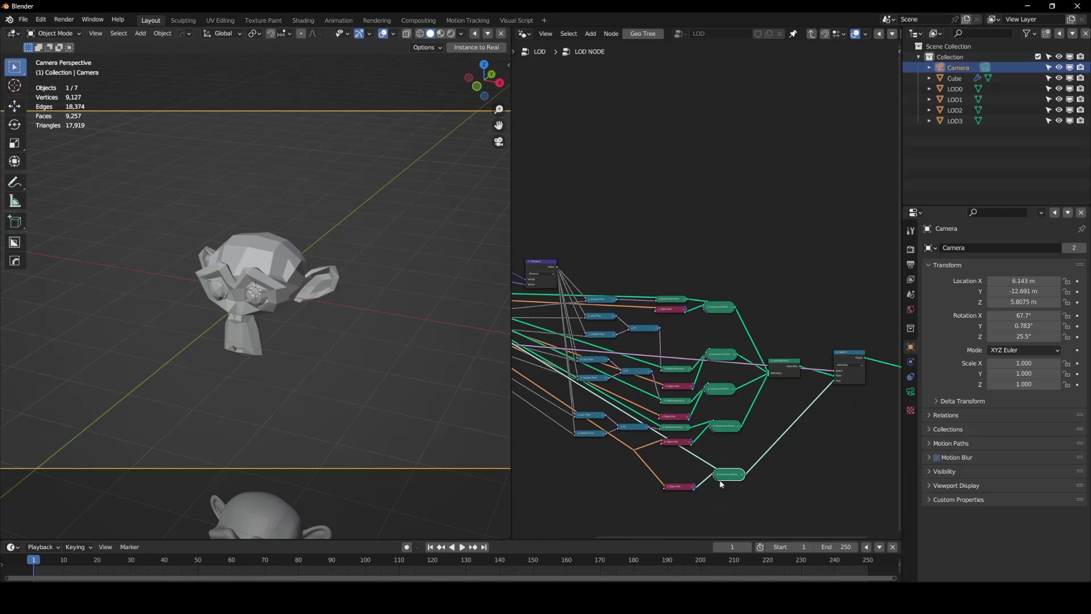
scroll(722, 390, up, 2)
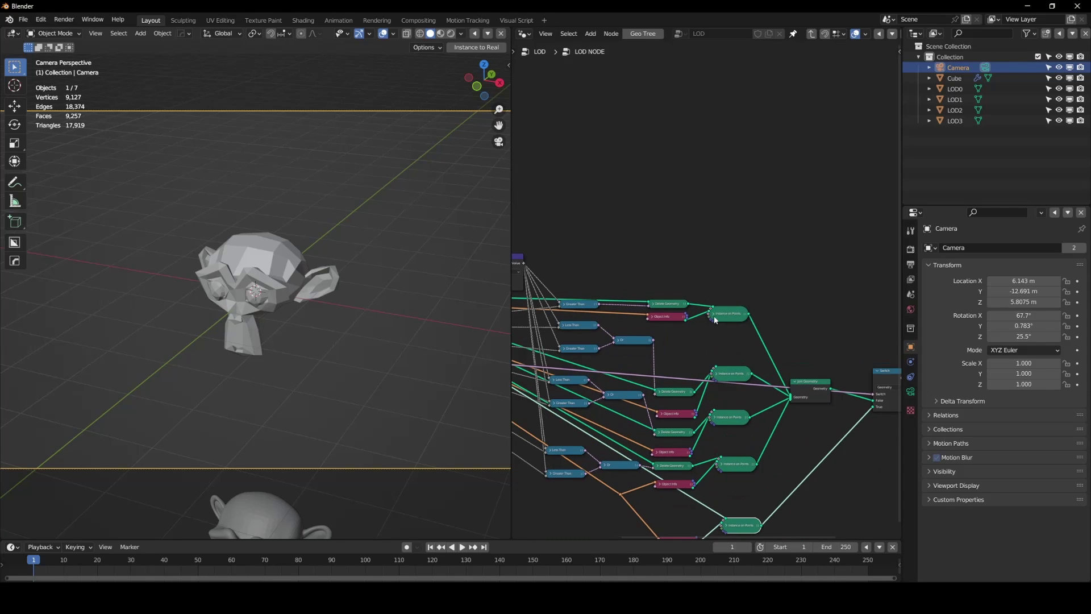
Duplicate the Switch node and insert the copy between the first Switch and the Group Output
click(711, 317)
middle_drag(749, 324, 601, 333)
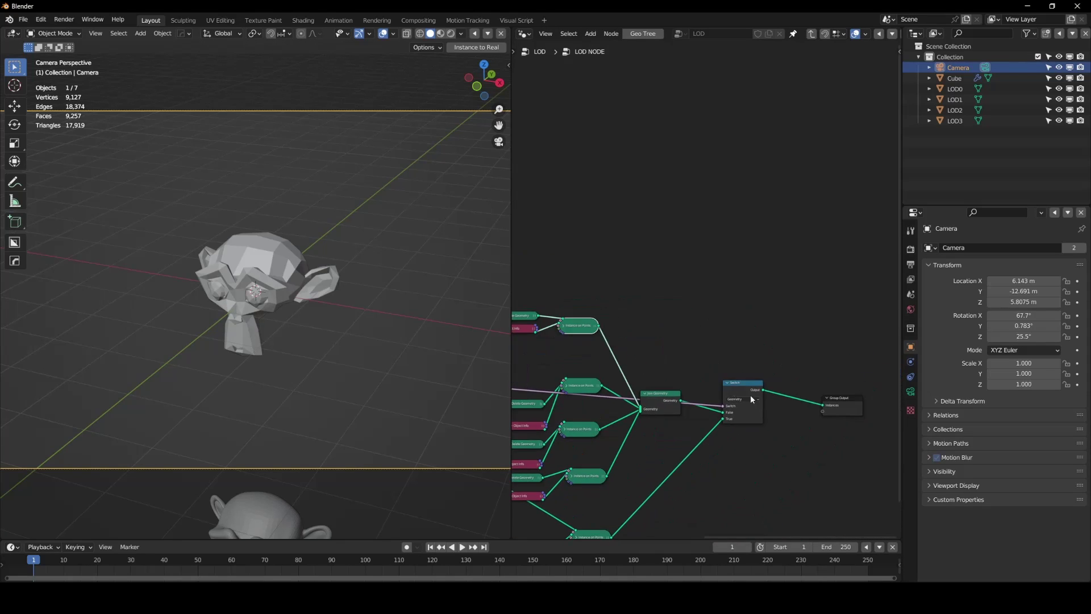
click(749, 395)
key(shift+d)
click(799, 395)
Duplicate the first Instance on Points and its Object Info above the originals and connect the instance copy to the second Switch's True input
middle_drag(668, 366, 760, 385)
click(669, 346)
drag(672, 317, 611, 350)
click(671, 343)
shift+click(618, 344)
key(shift+d)
click(667, 312)
middle_drag(727, 327, 666, 331)
drag(654, 342, 821, 436)
Connect the Group Input's LOD0 to the new Object Info and Points to the new Instance on Points, and leave the group
middle_drag(541, 384, 714, 397)
scroll(714, 397, up, 2)
middle_drag(656, 366, 834, 366)
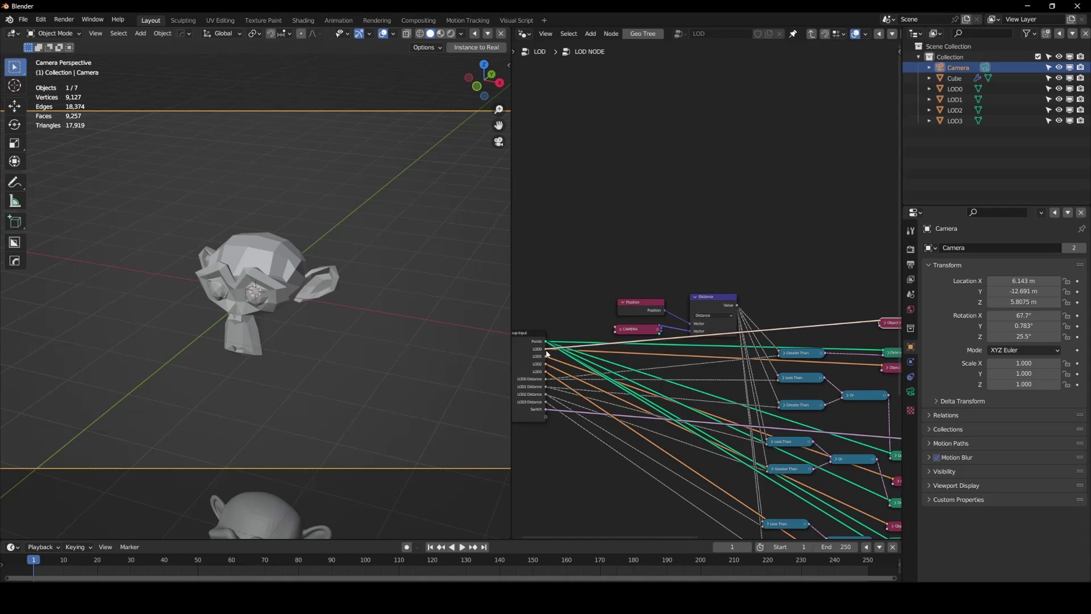
scroll(675, 370, down, 2)
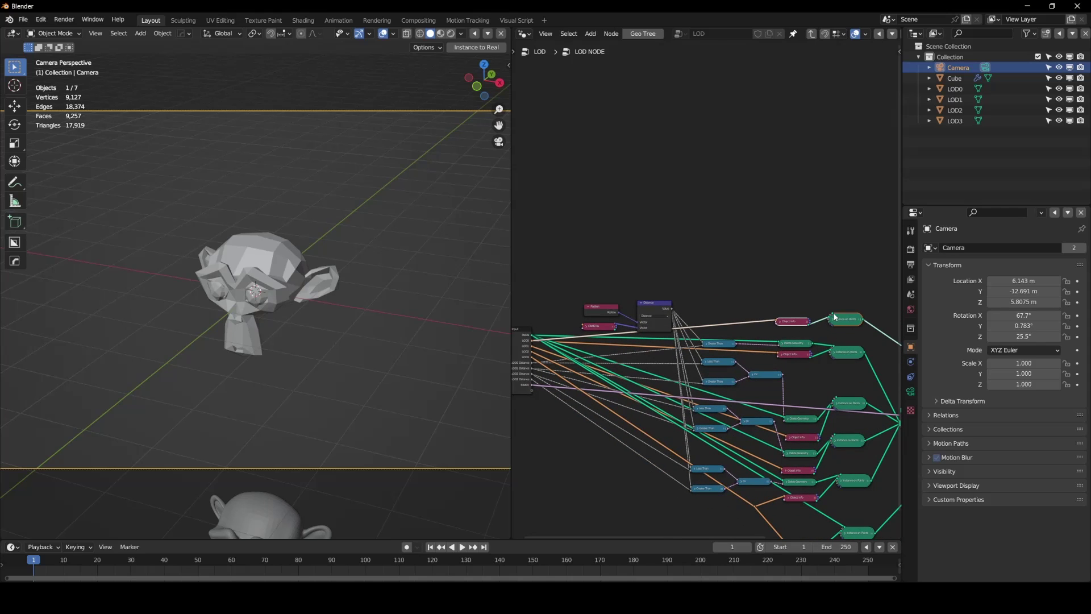
drag(834, 317, 533, 340)
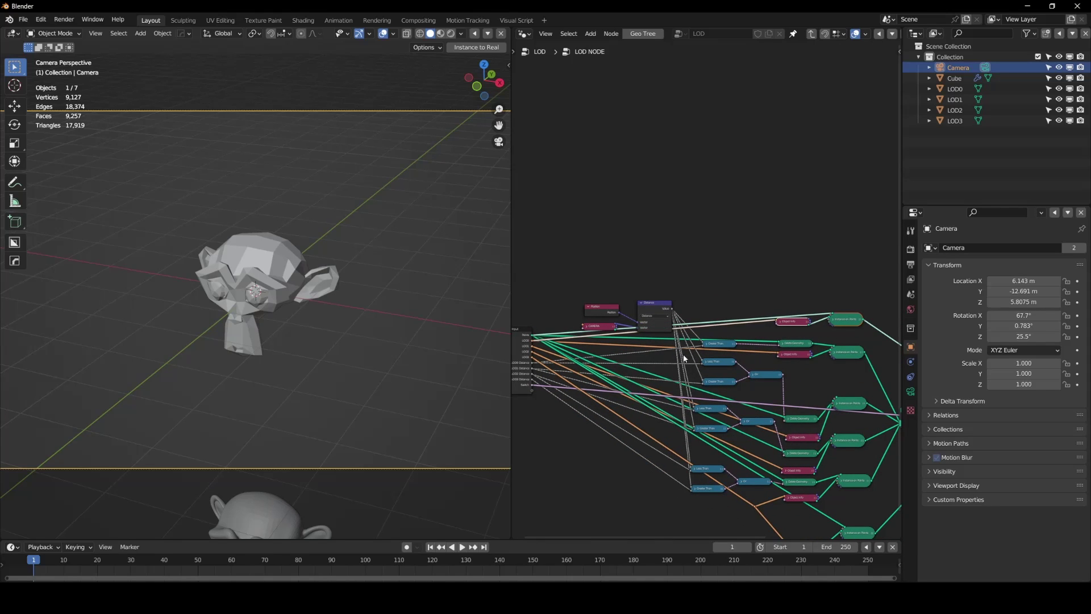
key(Tab)
scroll(772, 381, up, 2)
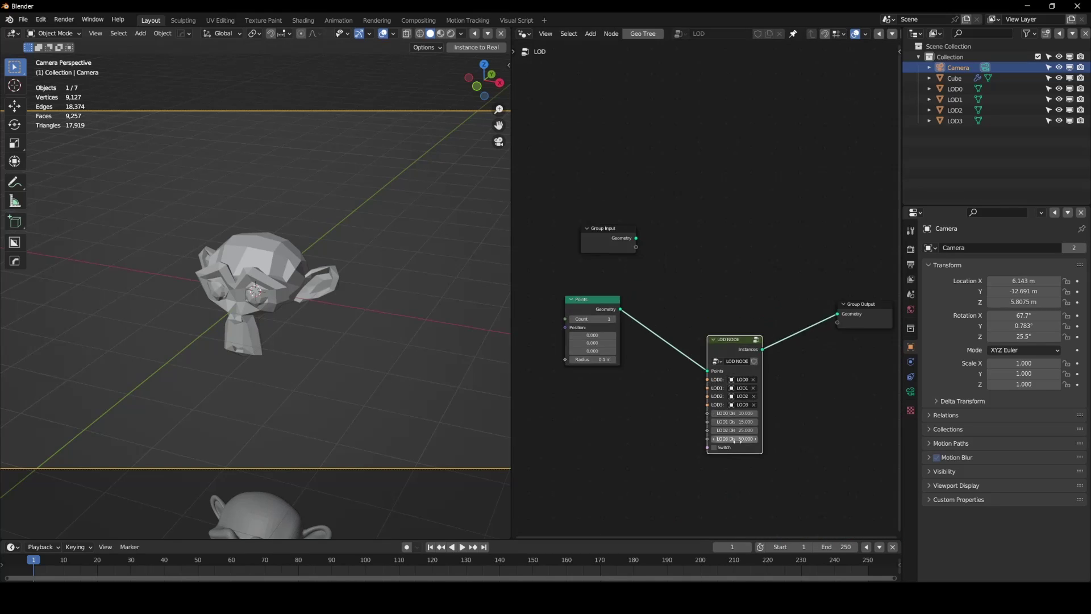
Expose the second Switch node's toggle as a group input of LOD NODE and return to the parent node tree
key(Tab)
scroll(804, 409, up, 3)
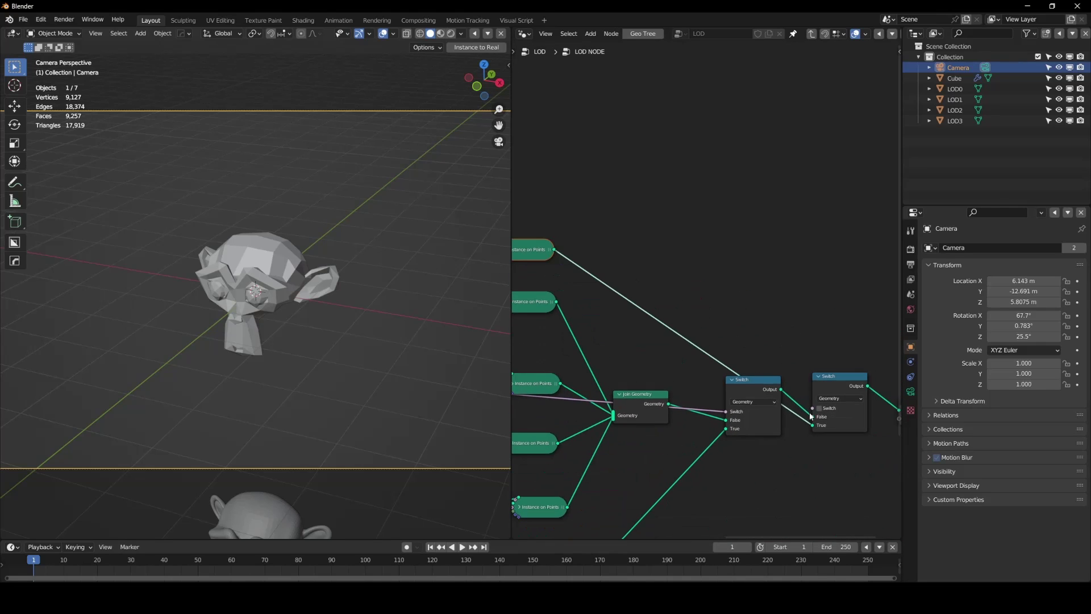
scroll(808, 418, down, 5)
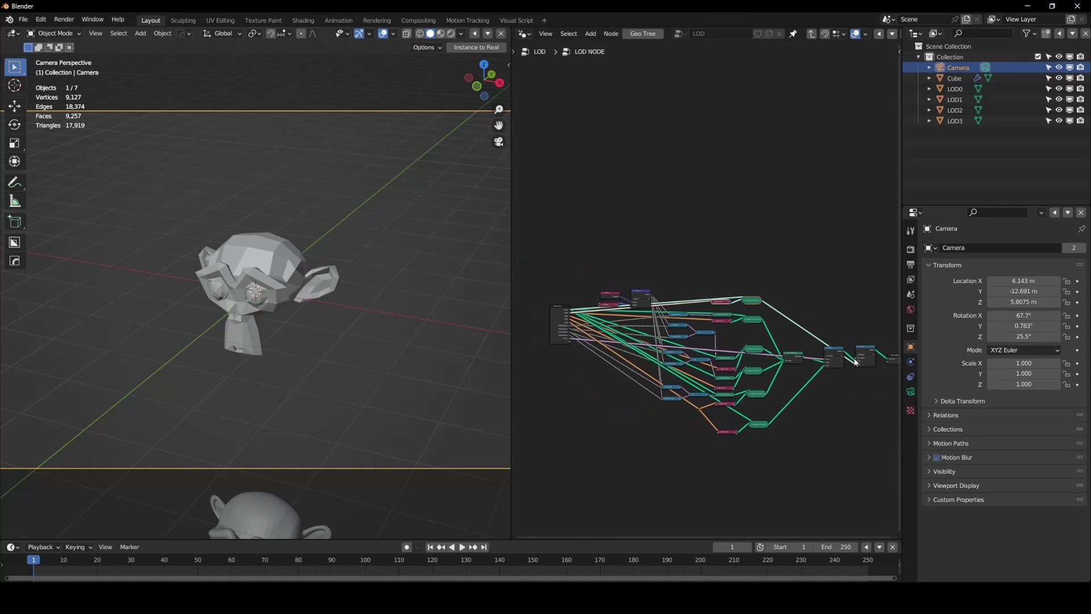
drag(855, 358, 569, 343)
key(Tab)
scroll(733, 410, up, 5)
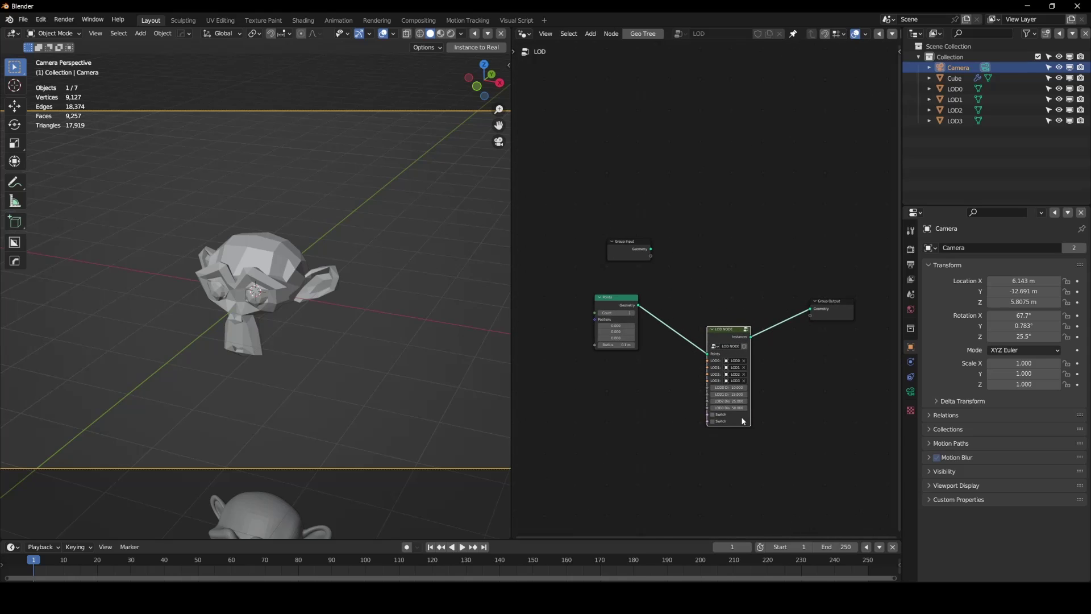
Toggle the LOD NODE's two Switch options on and off to check both mesh overrides, leaving both disabled
click(705, 421)
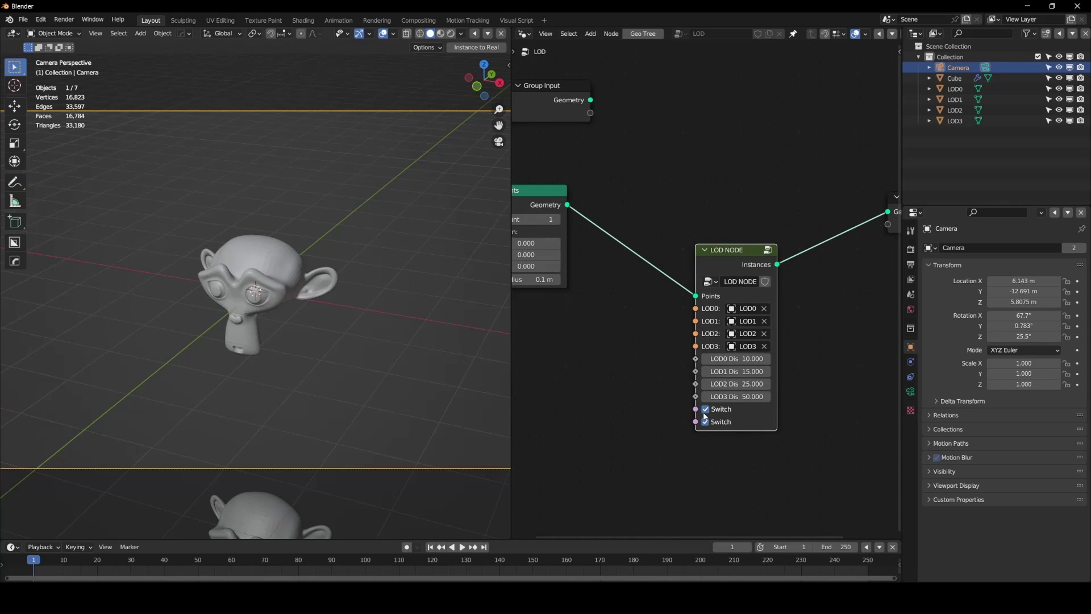
click(705, 421)
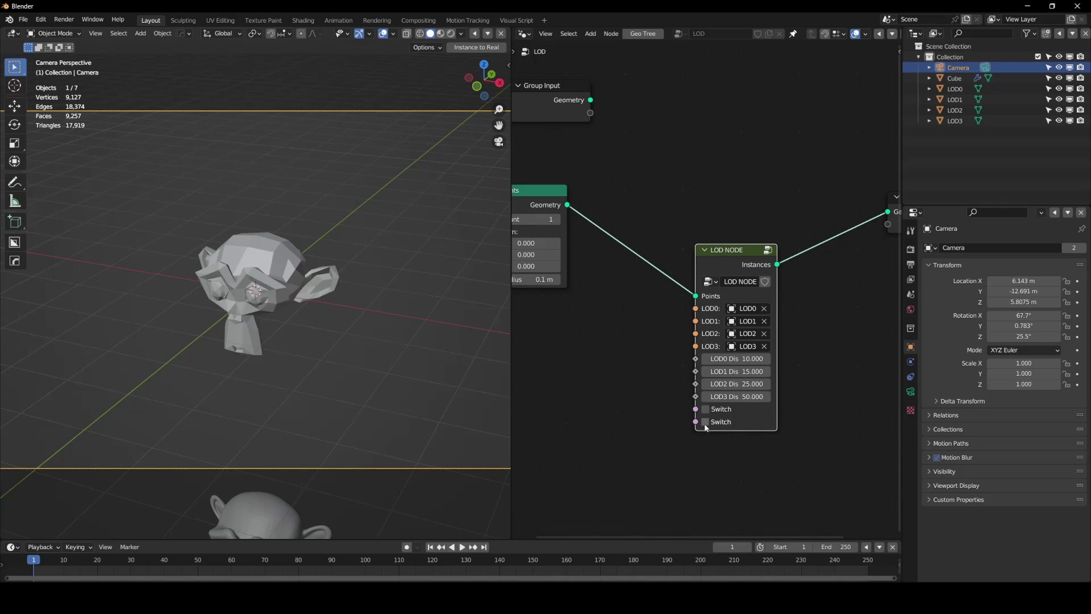
click(705, 423)
click(705, 424)
click(705, 410)
click(706, 411)
click(706, 422)
click(705, 422)
click(704, 410)
click(704, 411)
click(705, 421)
click(705, 421)
click(704, 409)
click(705, 409)
Inside the LOD NODE group, rename the first Switch input as LOD3 Toggle
key(Tab)
key(Tab)
key(Tab)
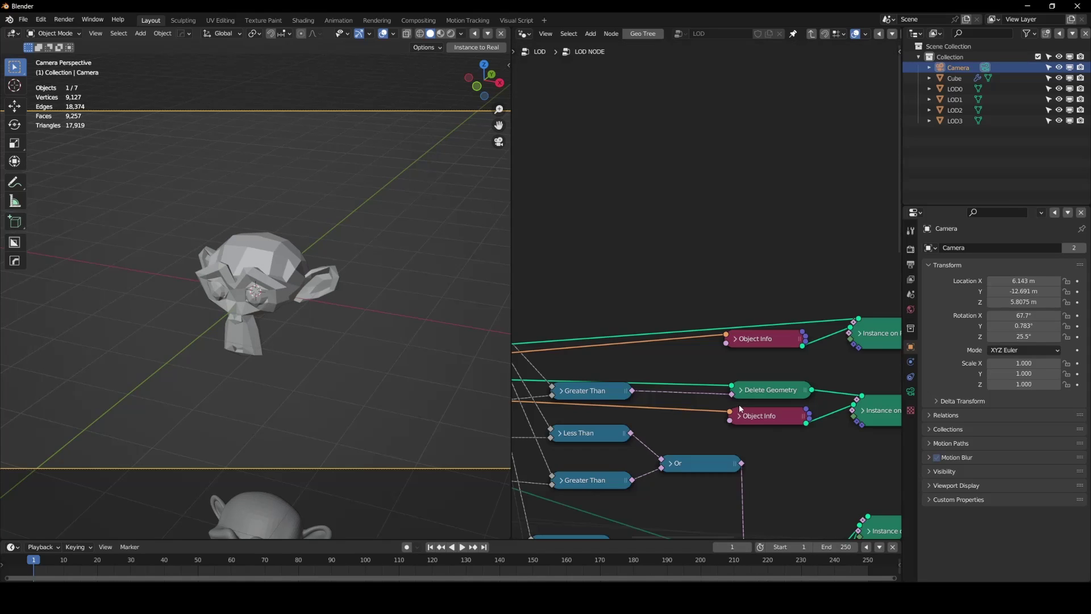
key(n)
click(828, 89)
click(825, 99)
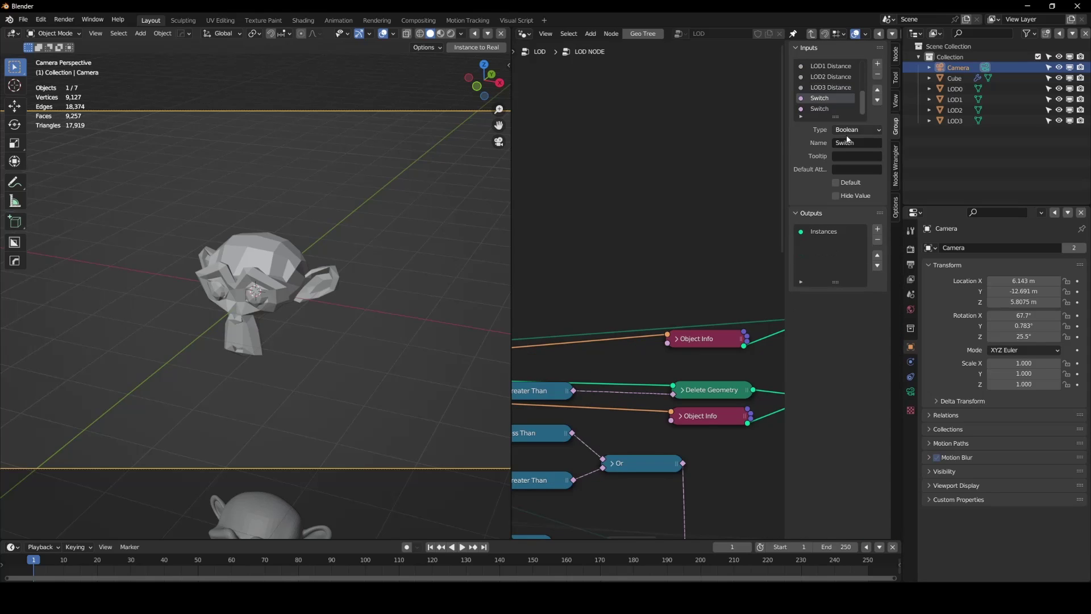
click(850, 143)
text(LOD3 Toggle)
key(Return)
Rename the remaining Switch group input as LOD0 Toggle, and test that toggle on and off on the LOD NODE in the parent tree
click(824, 109)
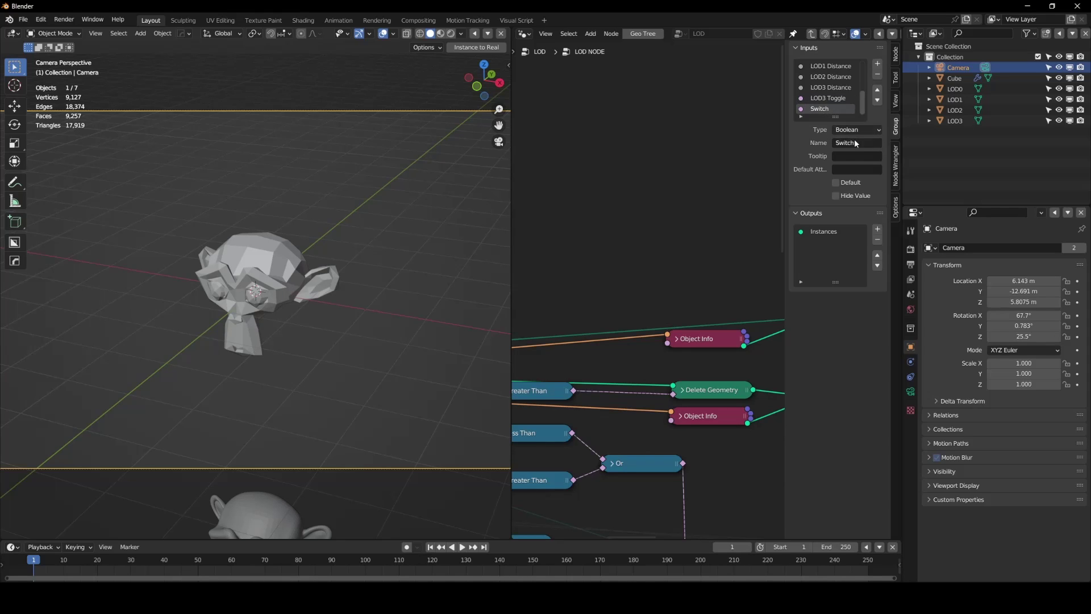
click(855, 143)
text(LOD0 Toggle)
key(Return)
key(n)
key(Tab)
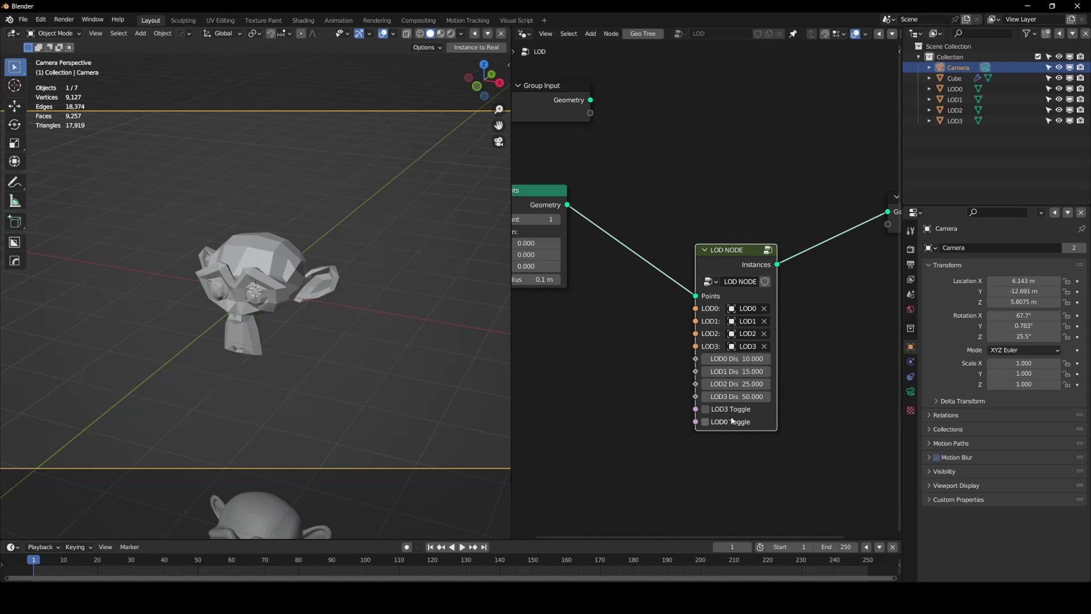
click(729, 421)
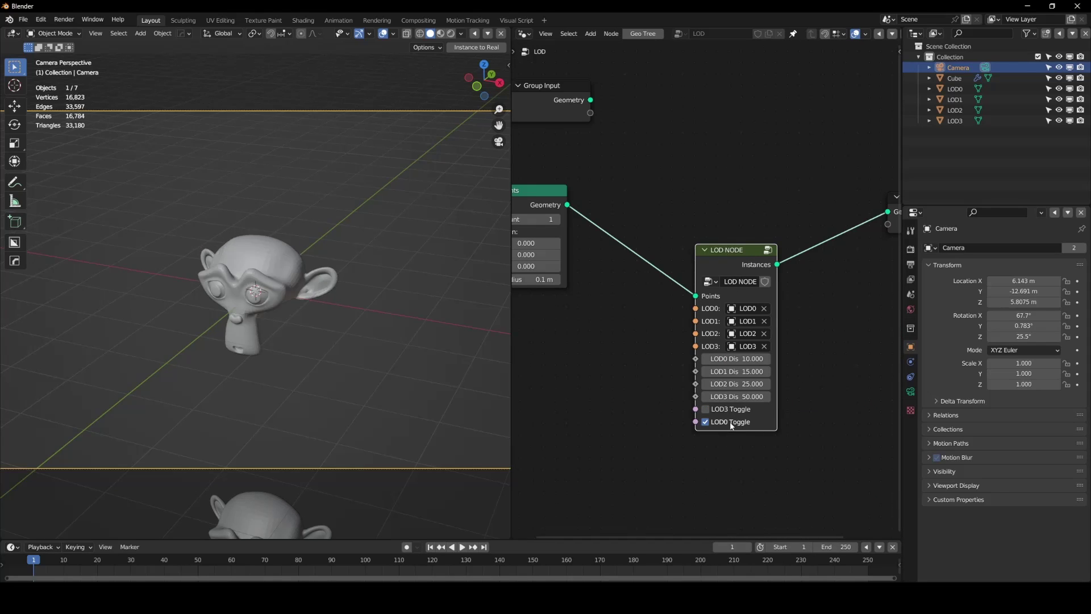
click(730, 423)
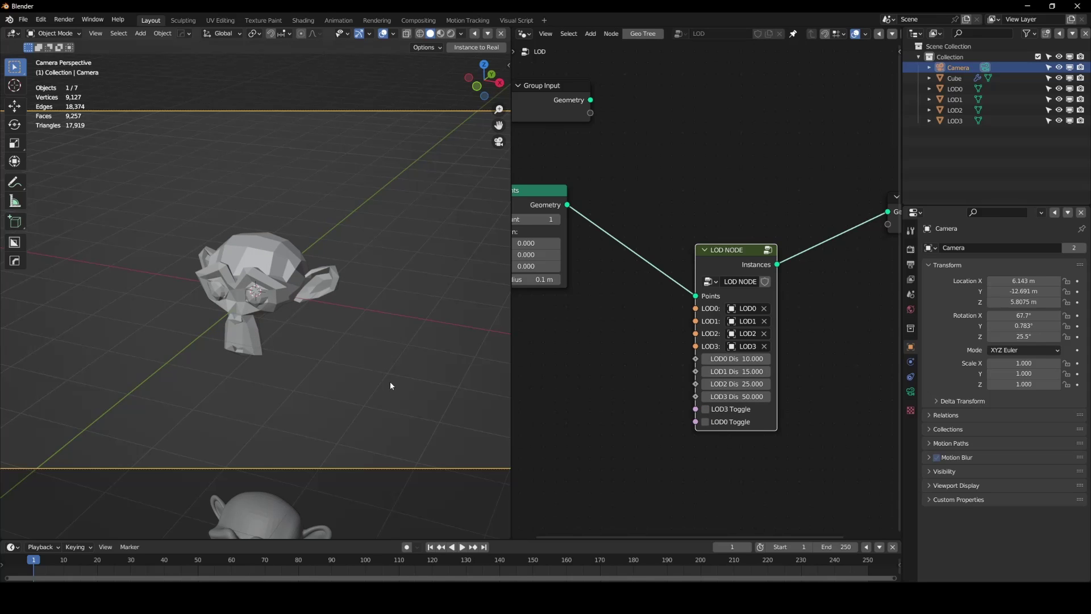
Pull the camera back along its local Z axis to check the model at the LOD3 distance limit
key(g)
key(z)
key(z)
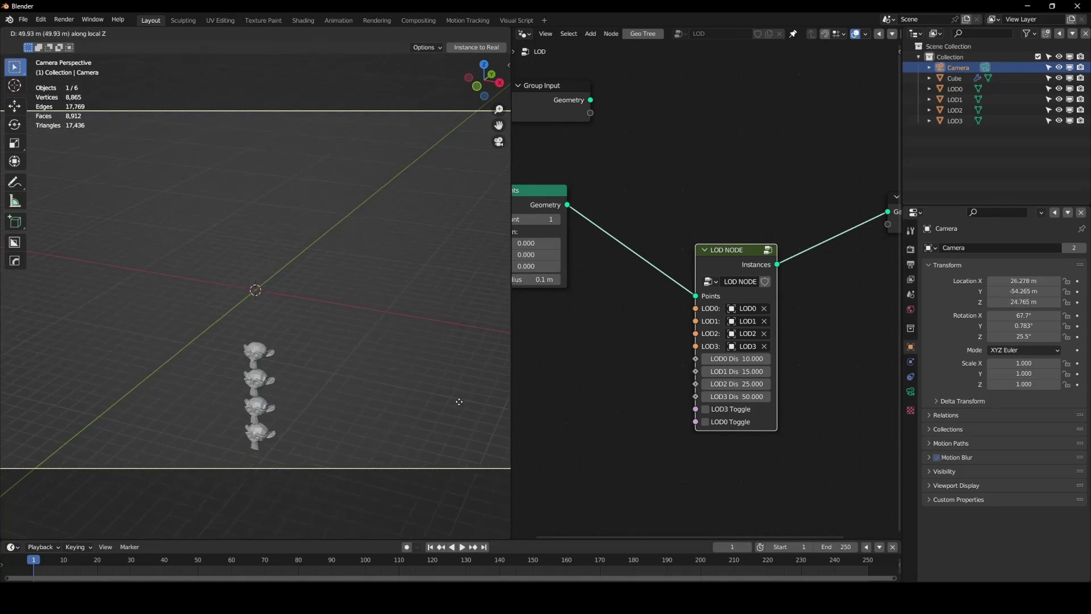
click(428, 449)
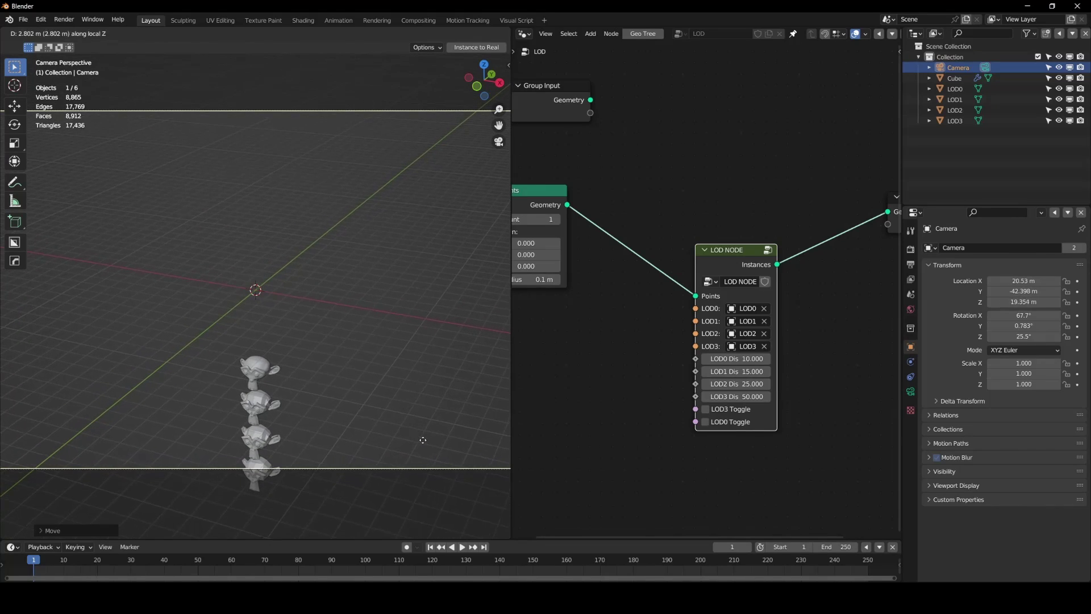
click(427, 450)
Set the LOD NODE's LOD3 Distance to 80
drag(750, 392, 782, 392)
click(750, 391)
text(80)
key(Return)
Move the camera in and out along its local Z axis to check the mesh swaps with the extended LOD3 range
key(g)
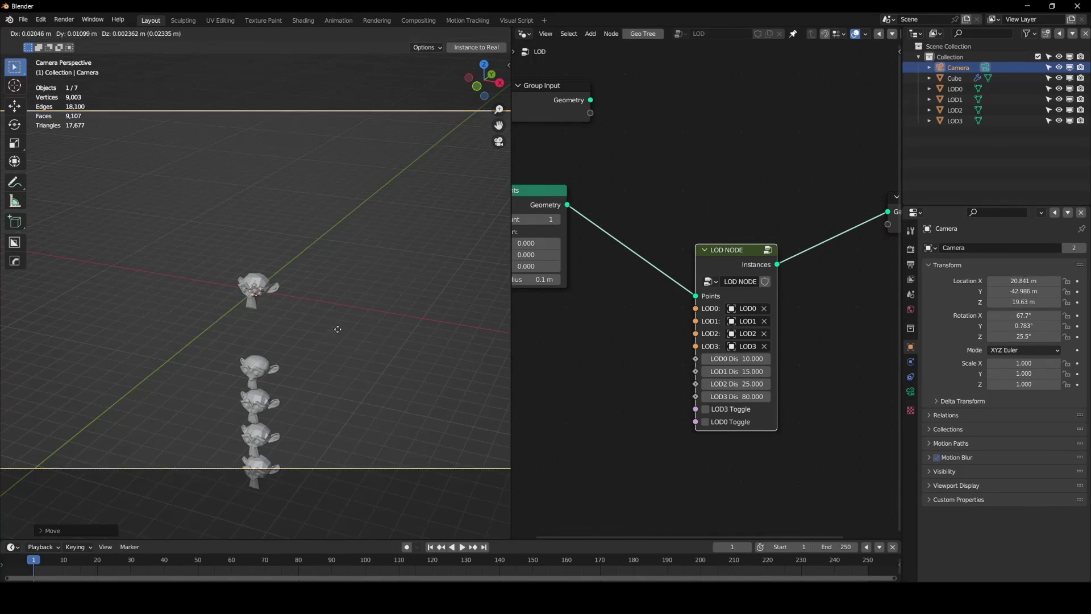
key(z)
key(z)
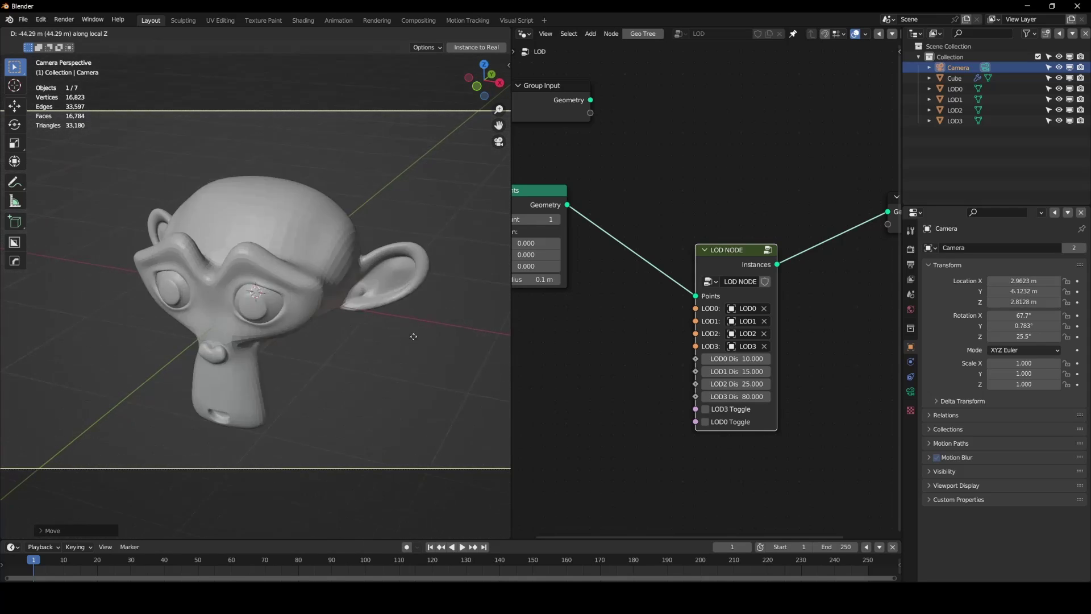
click(449, 483)
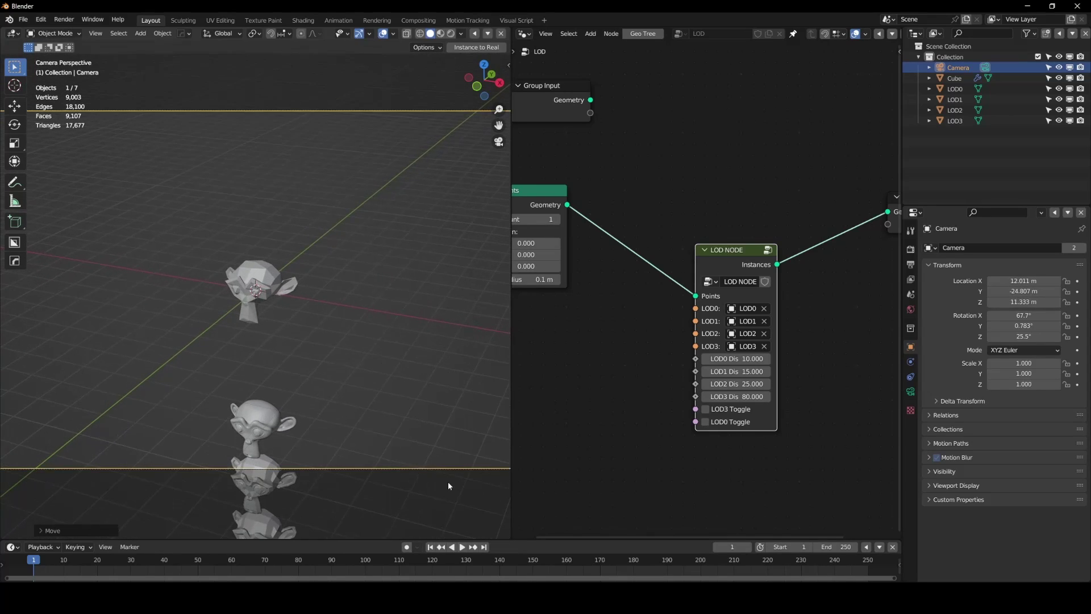
drag(715, 290, 718, 253)
key(shift+a)
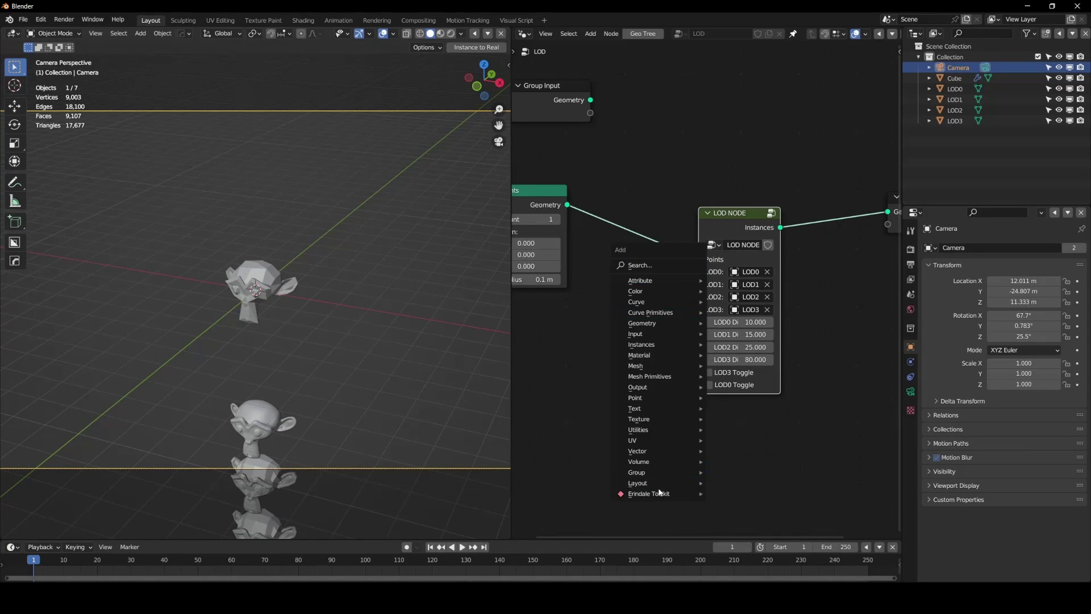
mouse_move(693, 478)
click(742, 523)
click(800, 318)
middle_drag(771, 386, 543, 367)
middle_drag(594, 338, 710, 341)
key(Delete)
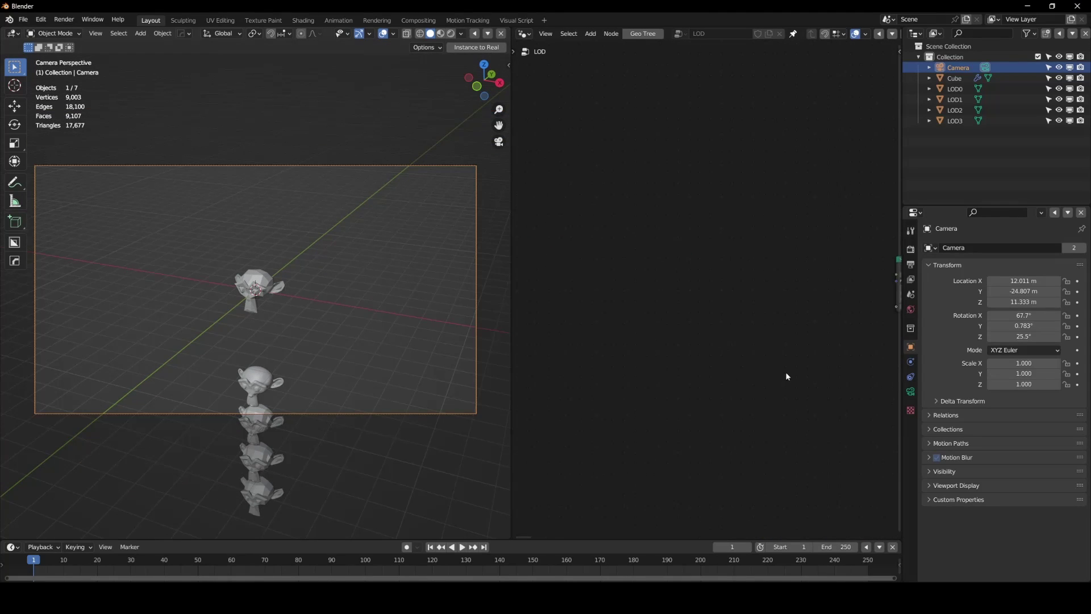
Tidy the parent node tree by repositioning the Points, Group Input and LOD NODE nodes
middle_drag(786, 377, 591, 375)
scroll(578, 373, up, 3)
middle_drag(671, 367, 561, 385)
mouse_move(620, 281)
mouse_down()
mouse_move(616, 309)
mouse_move(643, 361)
mouse_move(608, 297)
mouse_up()
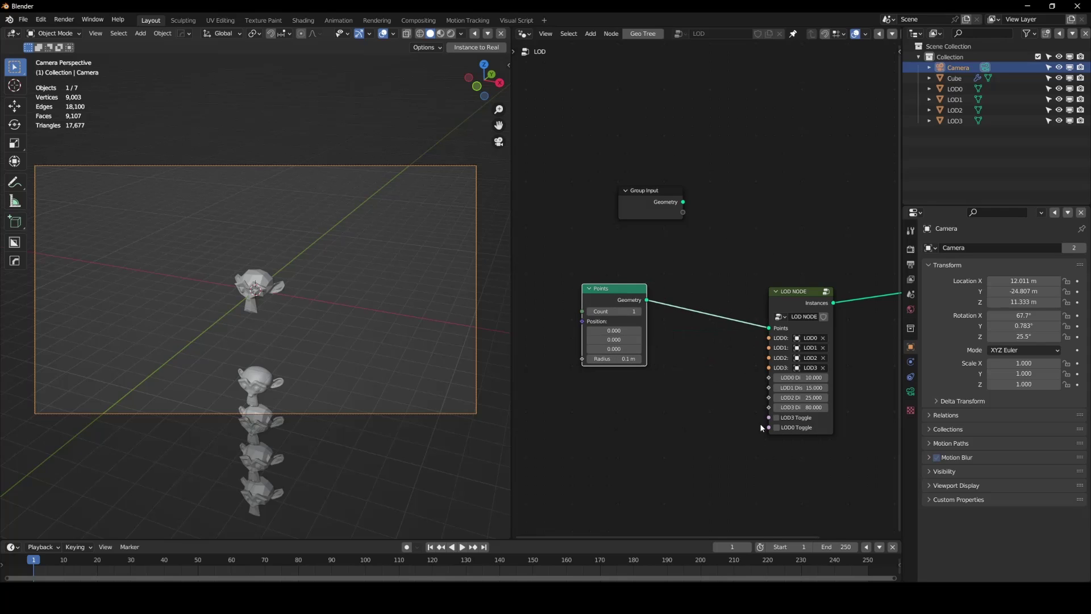
scroll(329, 372, up, 3)
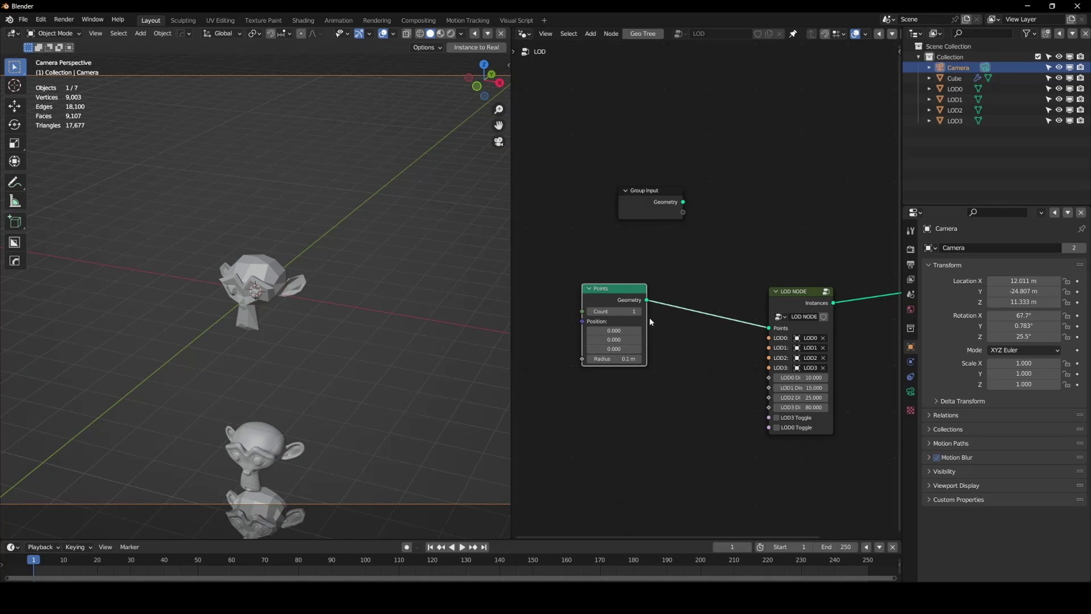
drag(648, 191, 623, 180)
scroll(710, 273, down, 2)
drag(762, 332, 765, 301)
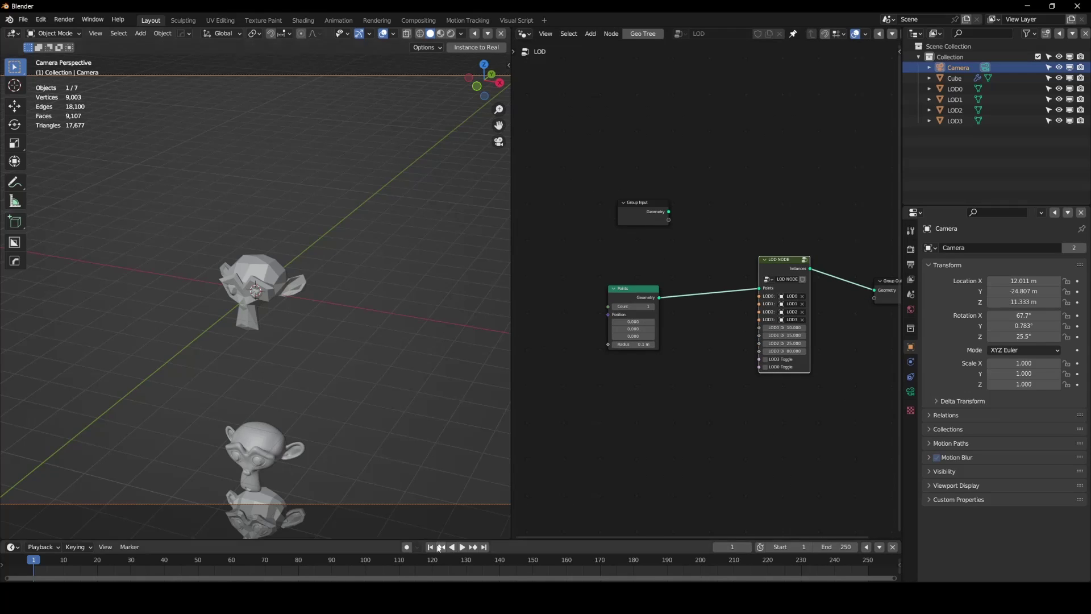
Slide the camera along its local Z axis towards the monkey at the origin to examine the LOD switching again
key(g)
key(z)
key(z)
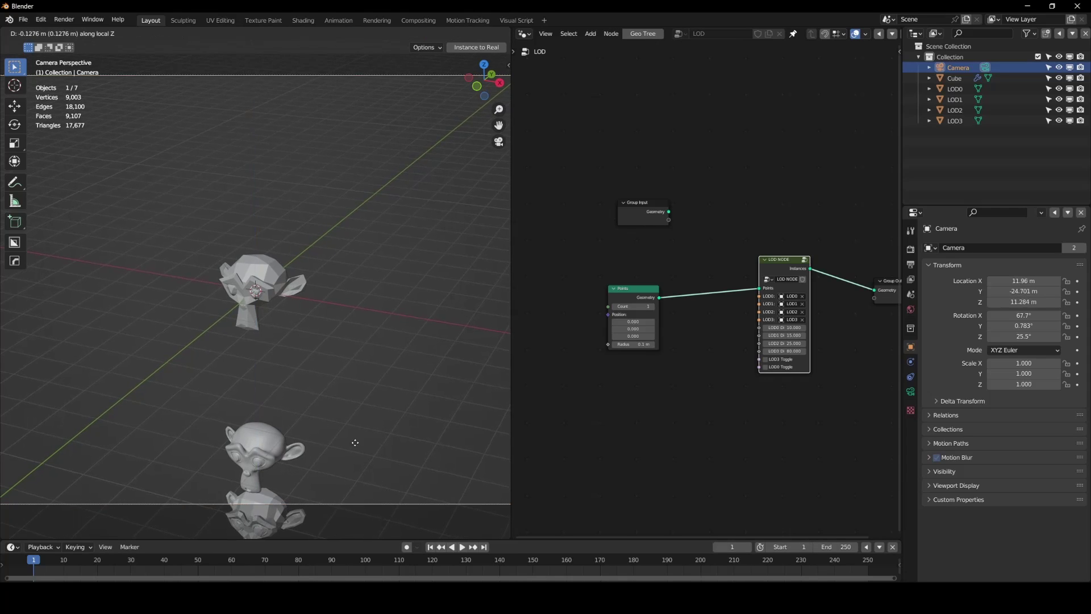
click(308, 304)
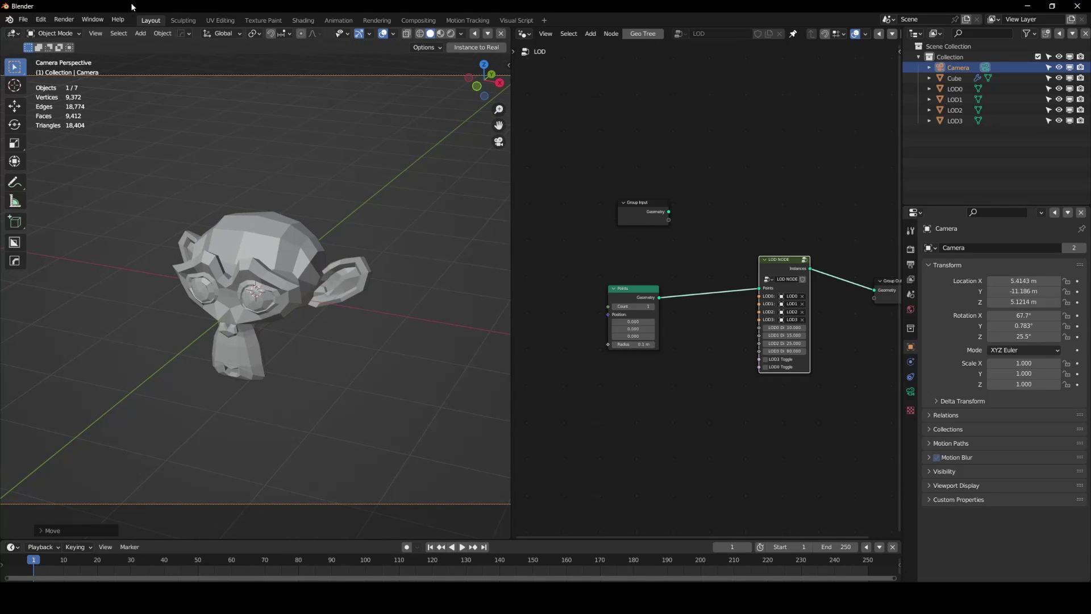
Fly the camera backwards and sideways around the monkeys, keeping the one at the origin near the middle of the frame
click(160, 36)
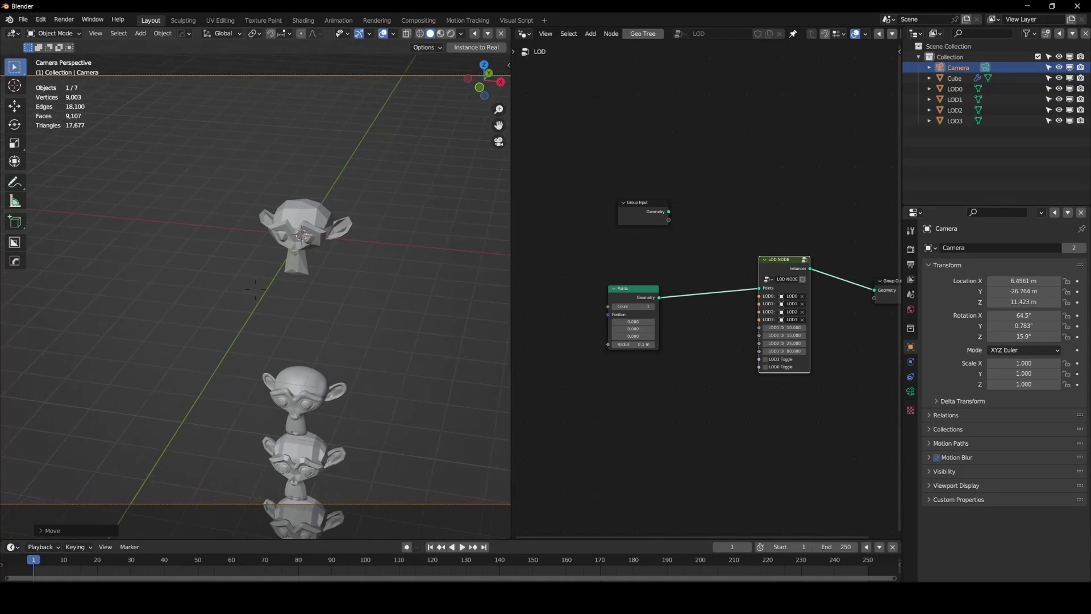
key(s)
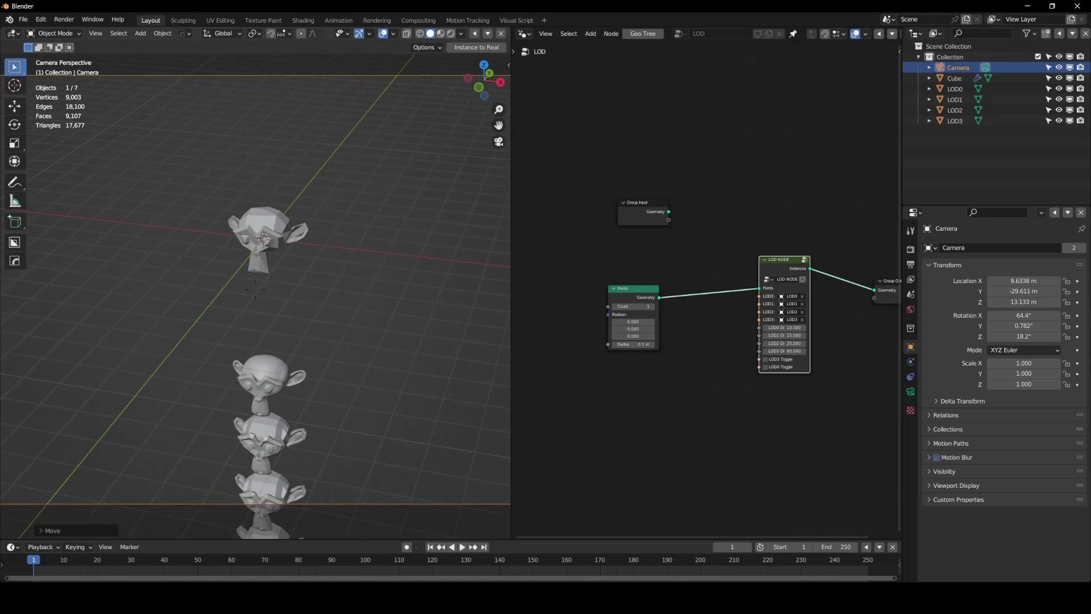
key(d)
click(265, 375)
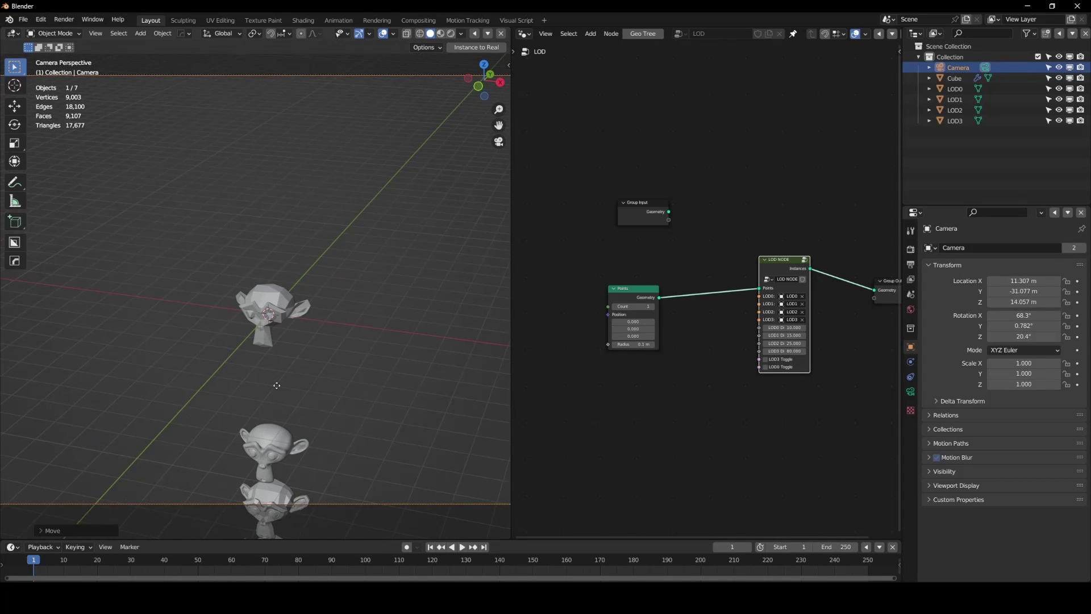
Dolly the camera along its local Z axis and shift it freely so the column of monkeys sits higher in the frame
key(g)
key(z)
key(z)
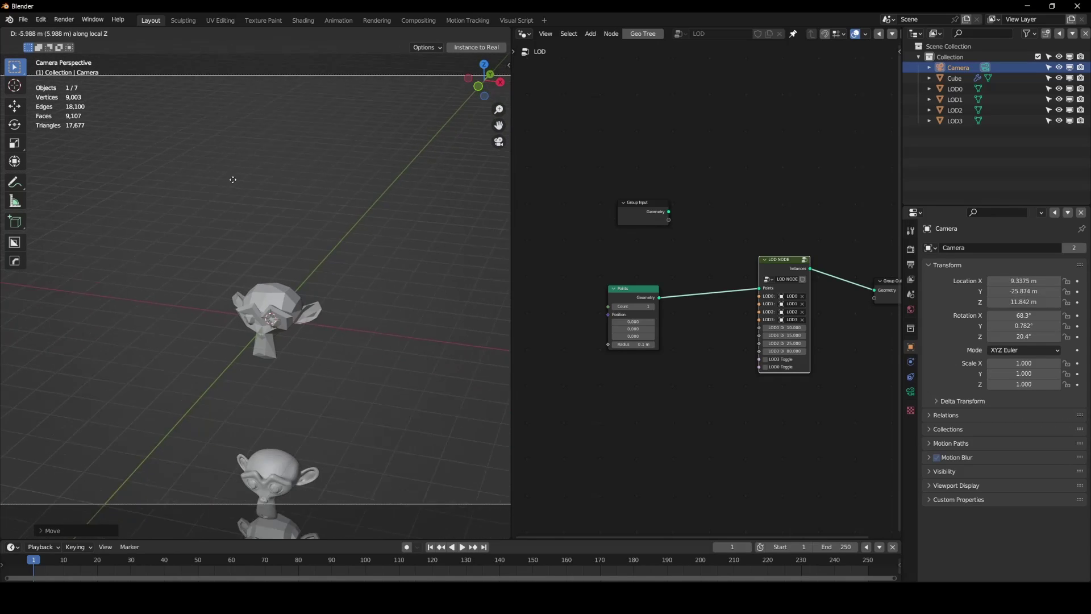
click(263, 389)
key(g)
click(398, 99)
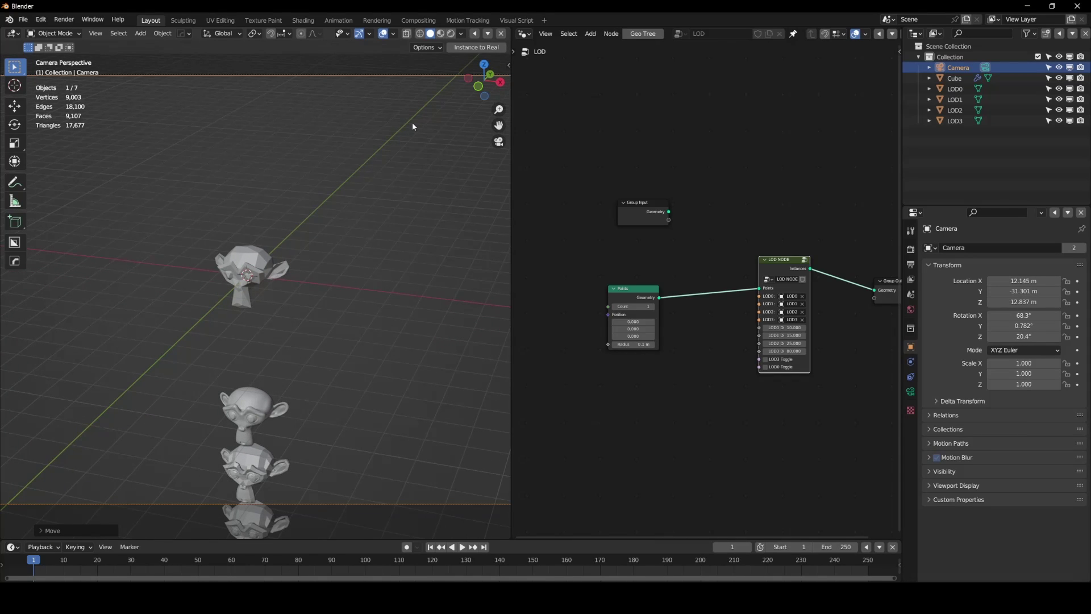